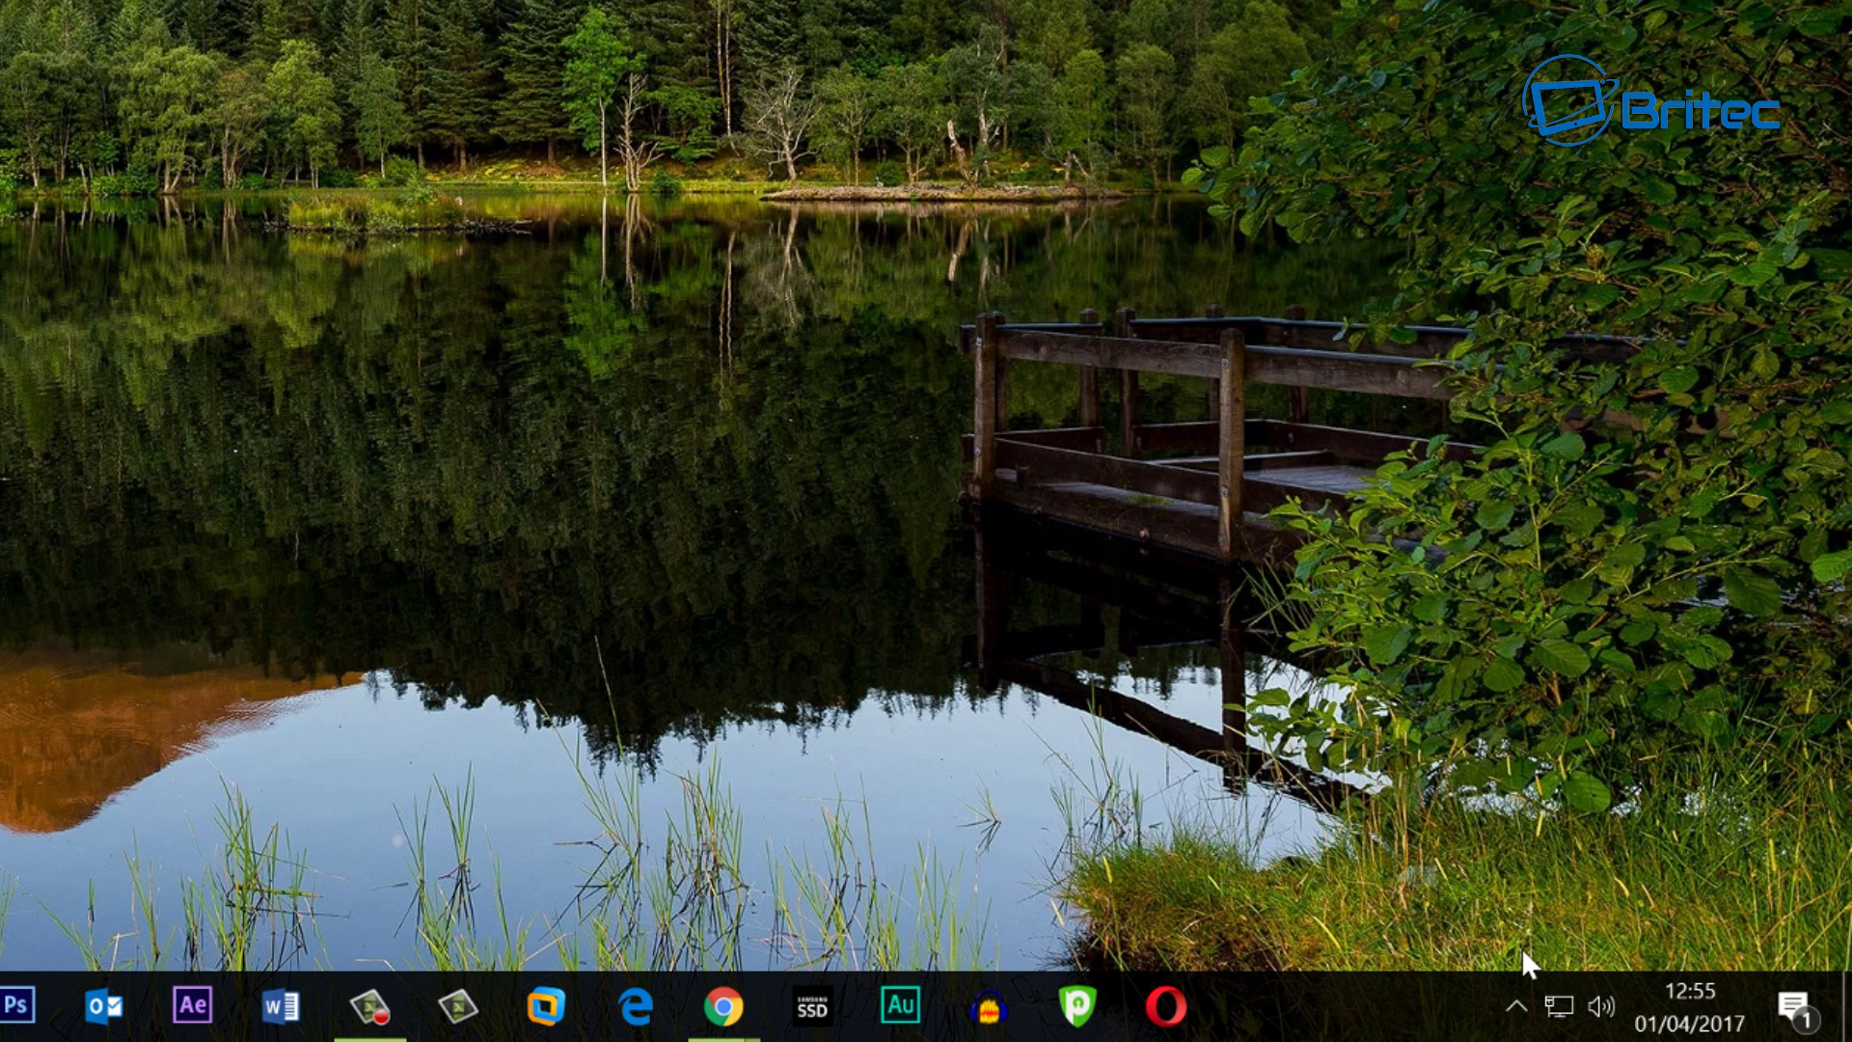
Set the Realtek High Definition Audio speakers as the default playback device and close Groove Music.
right_click(1603, 1013)
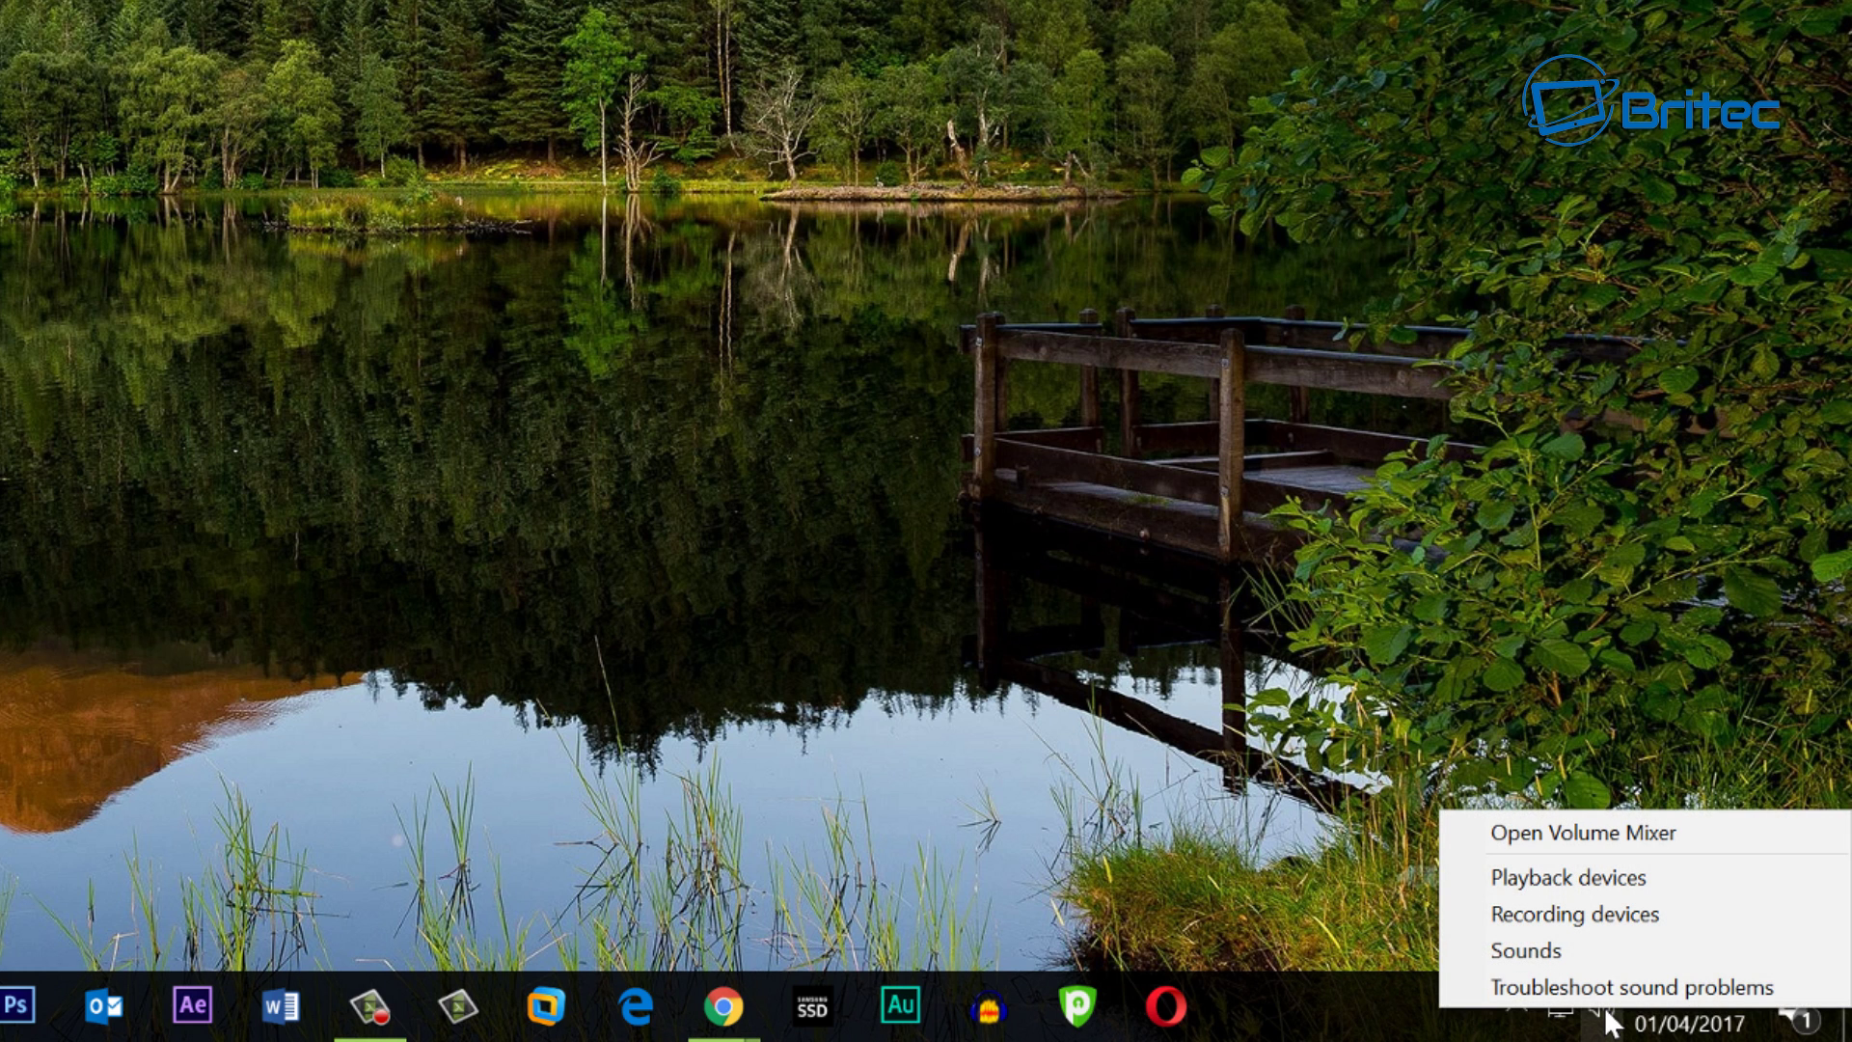
click(1637, 878)
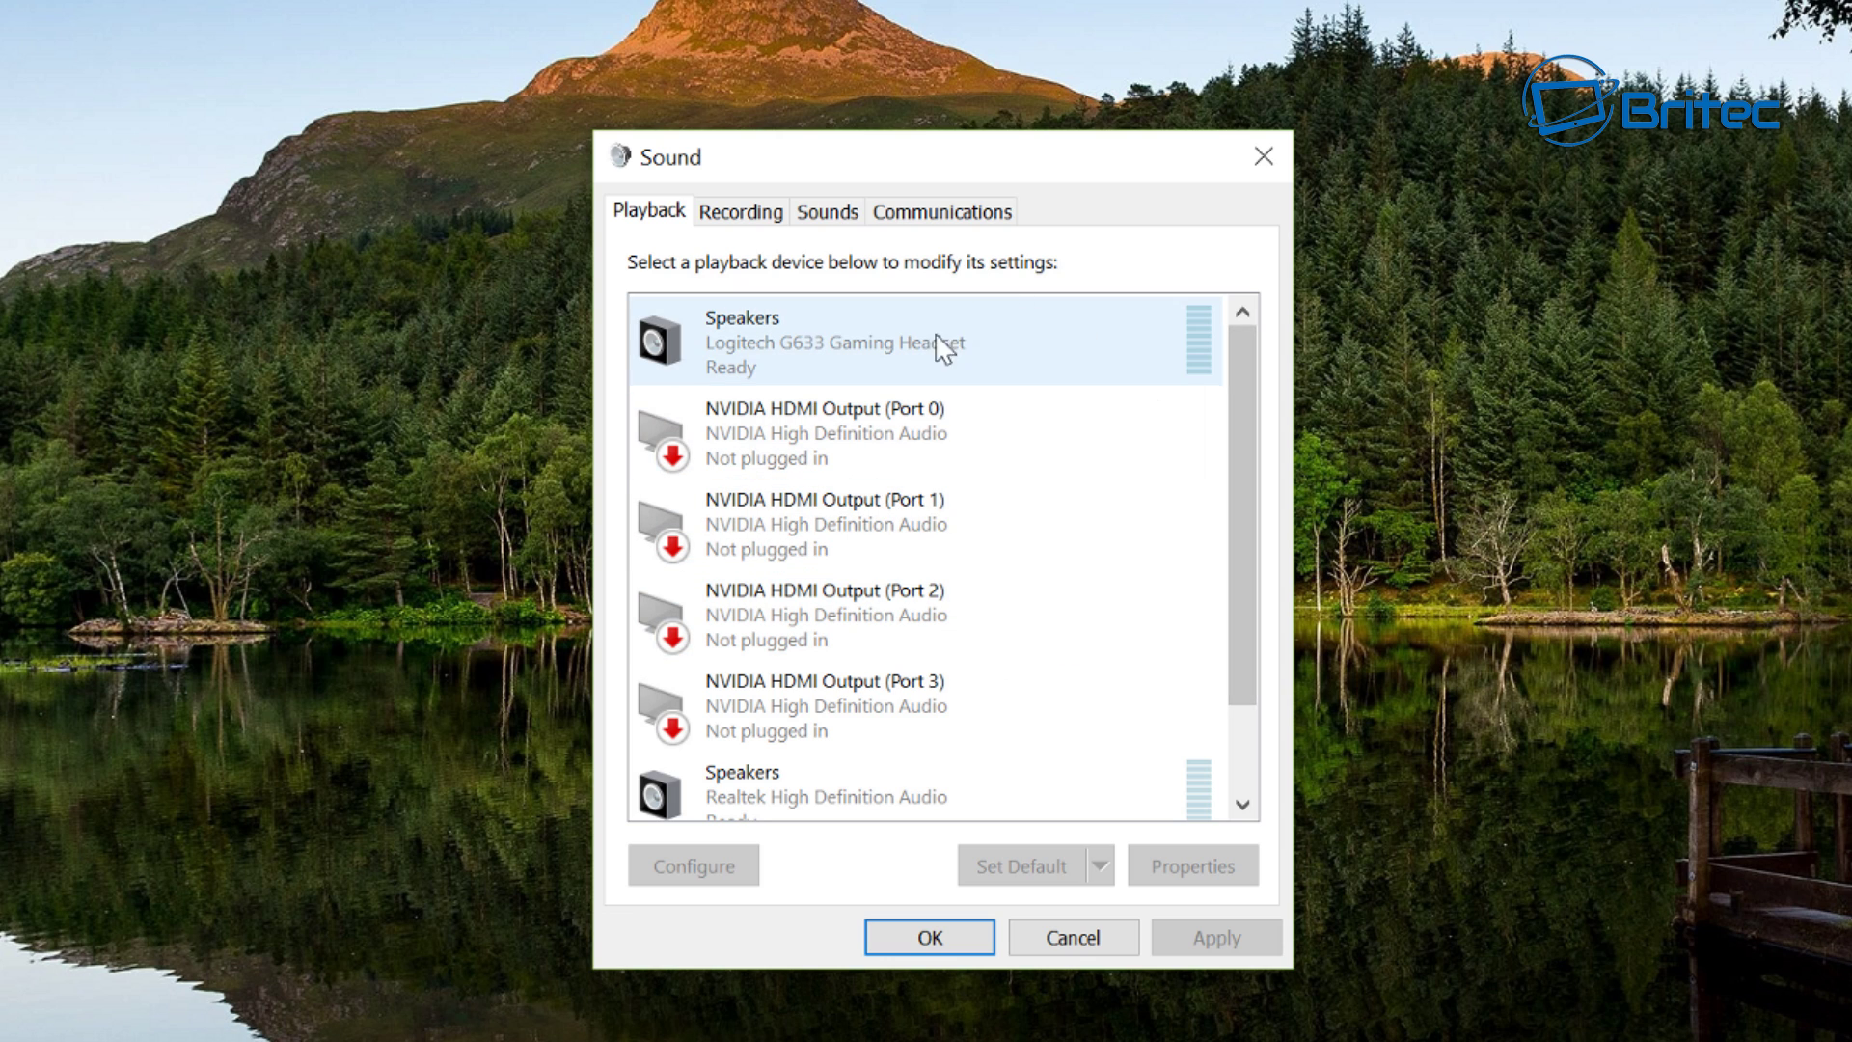
scroll(969, 565, down, 1)
scroll(1235, 492, down, 2)
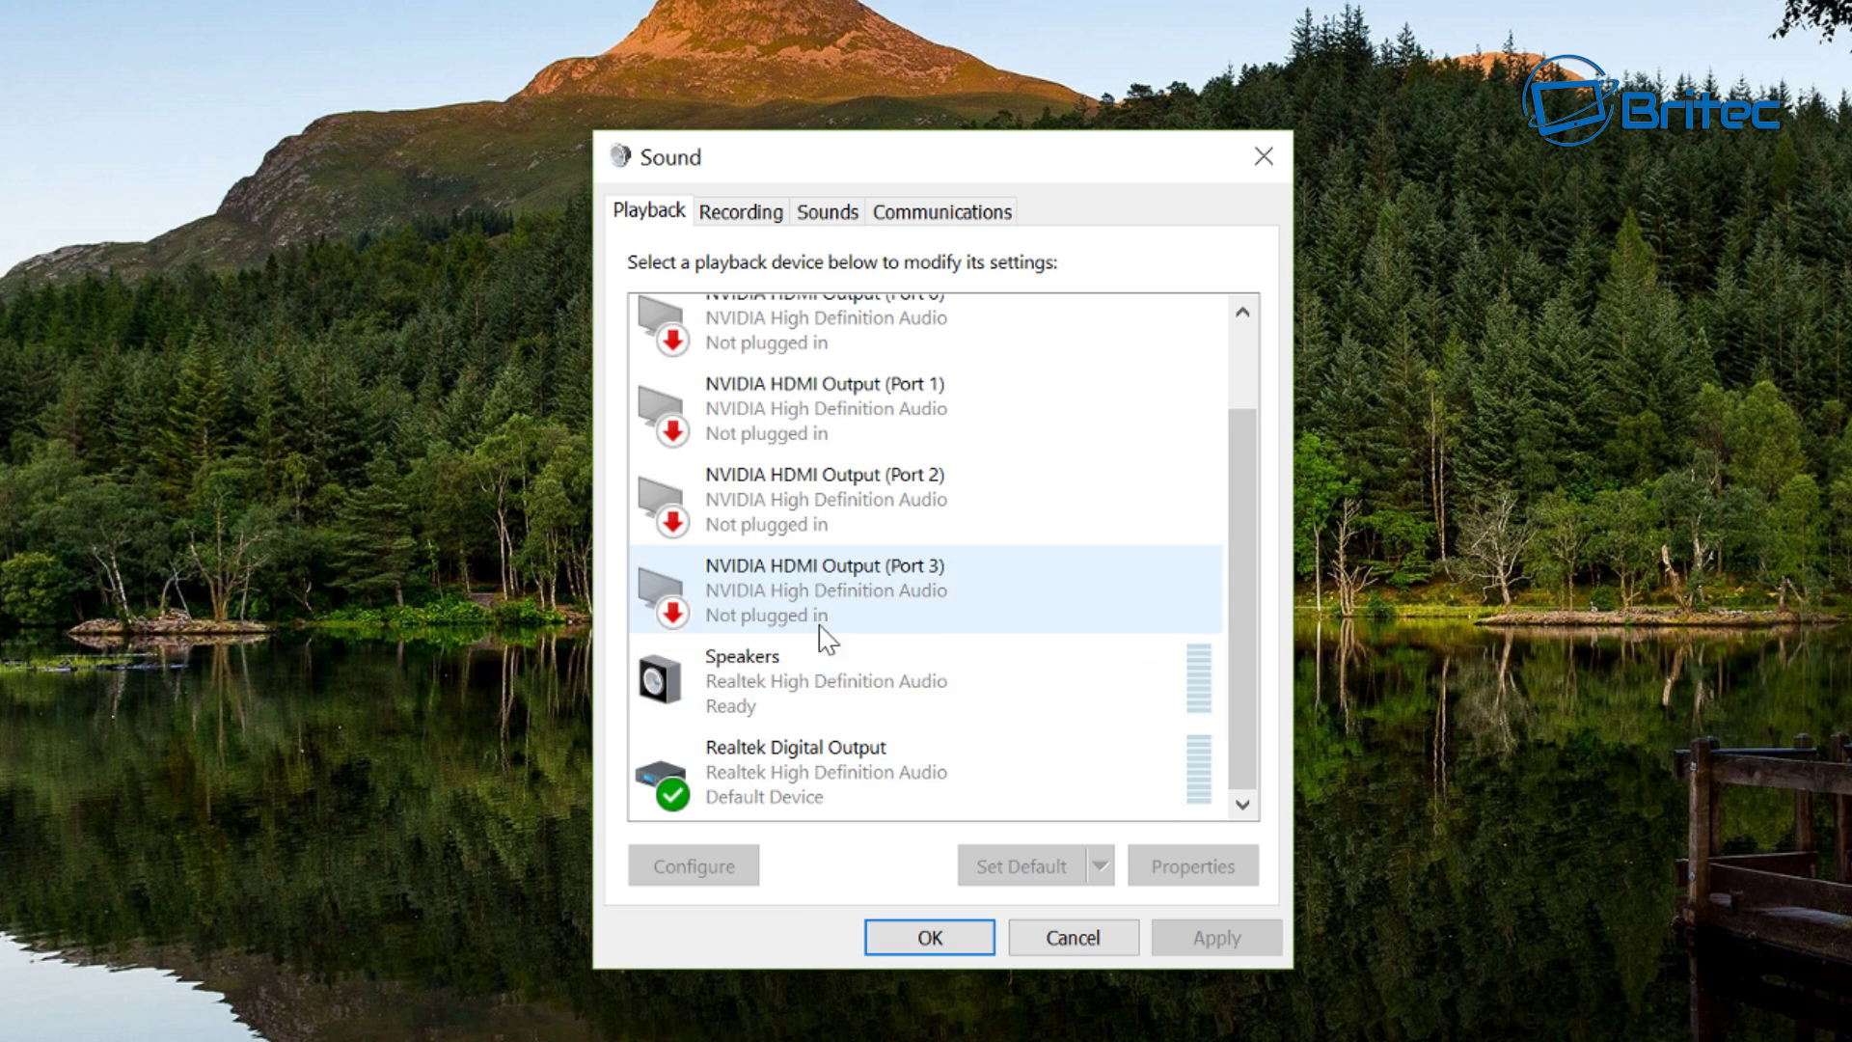
scroll(1050, 706, up, 1)
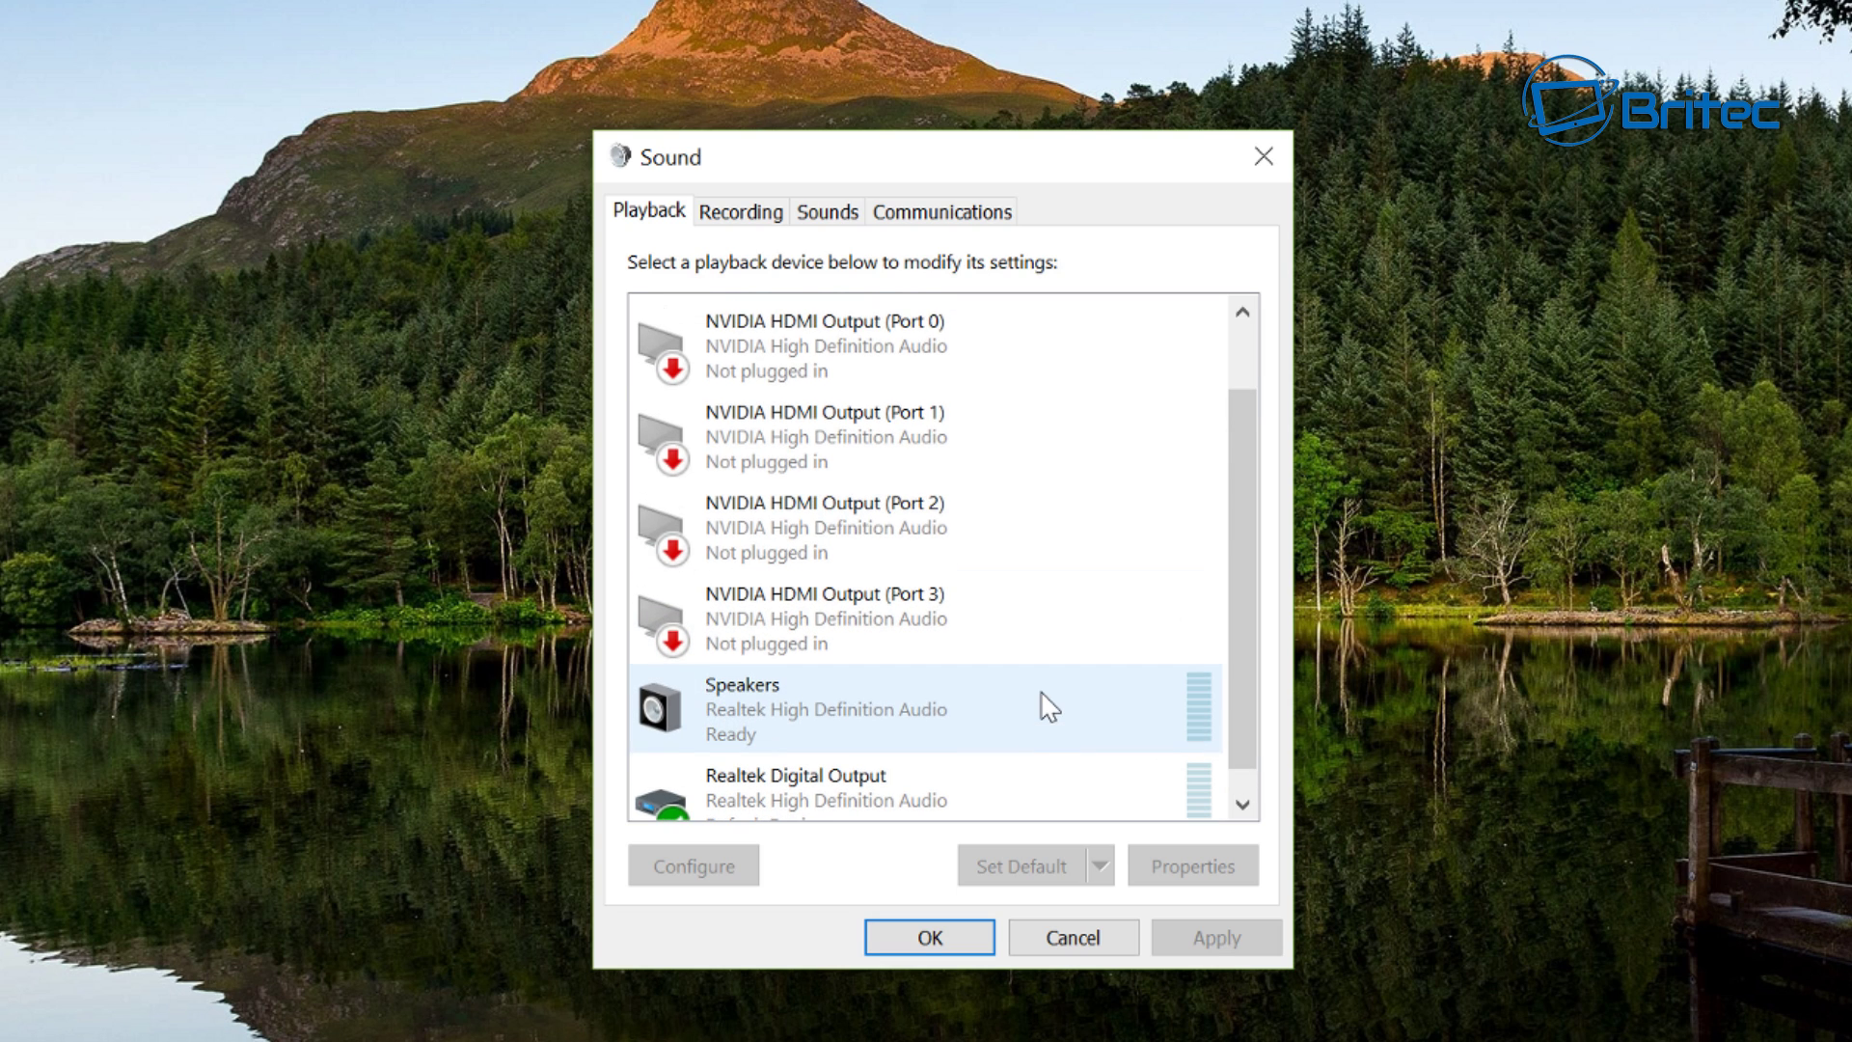
scroll(1047, 743, down, 1)
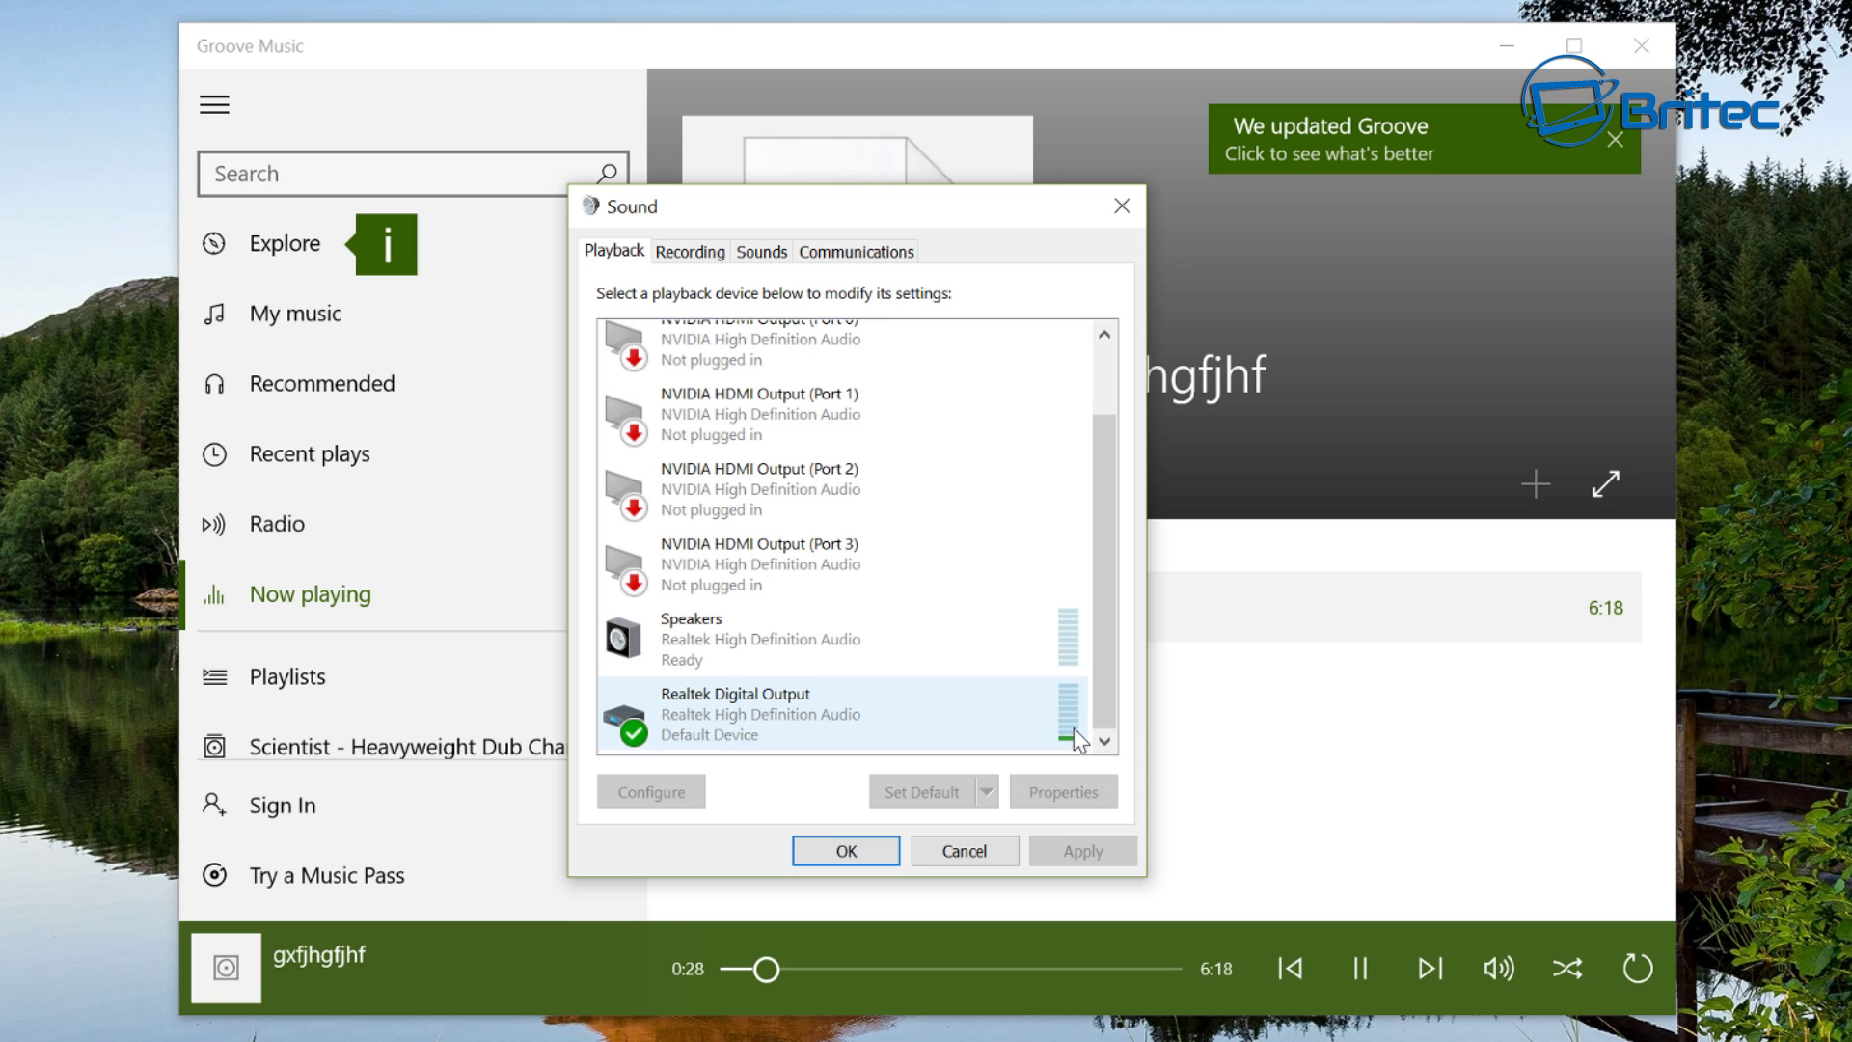
click(734, 648)
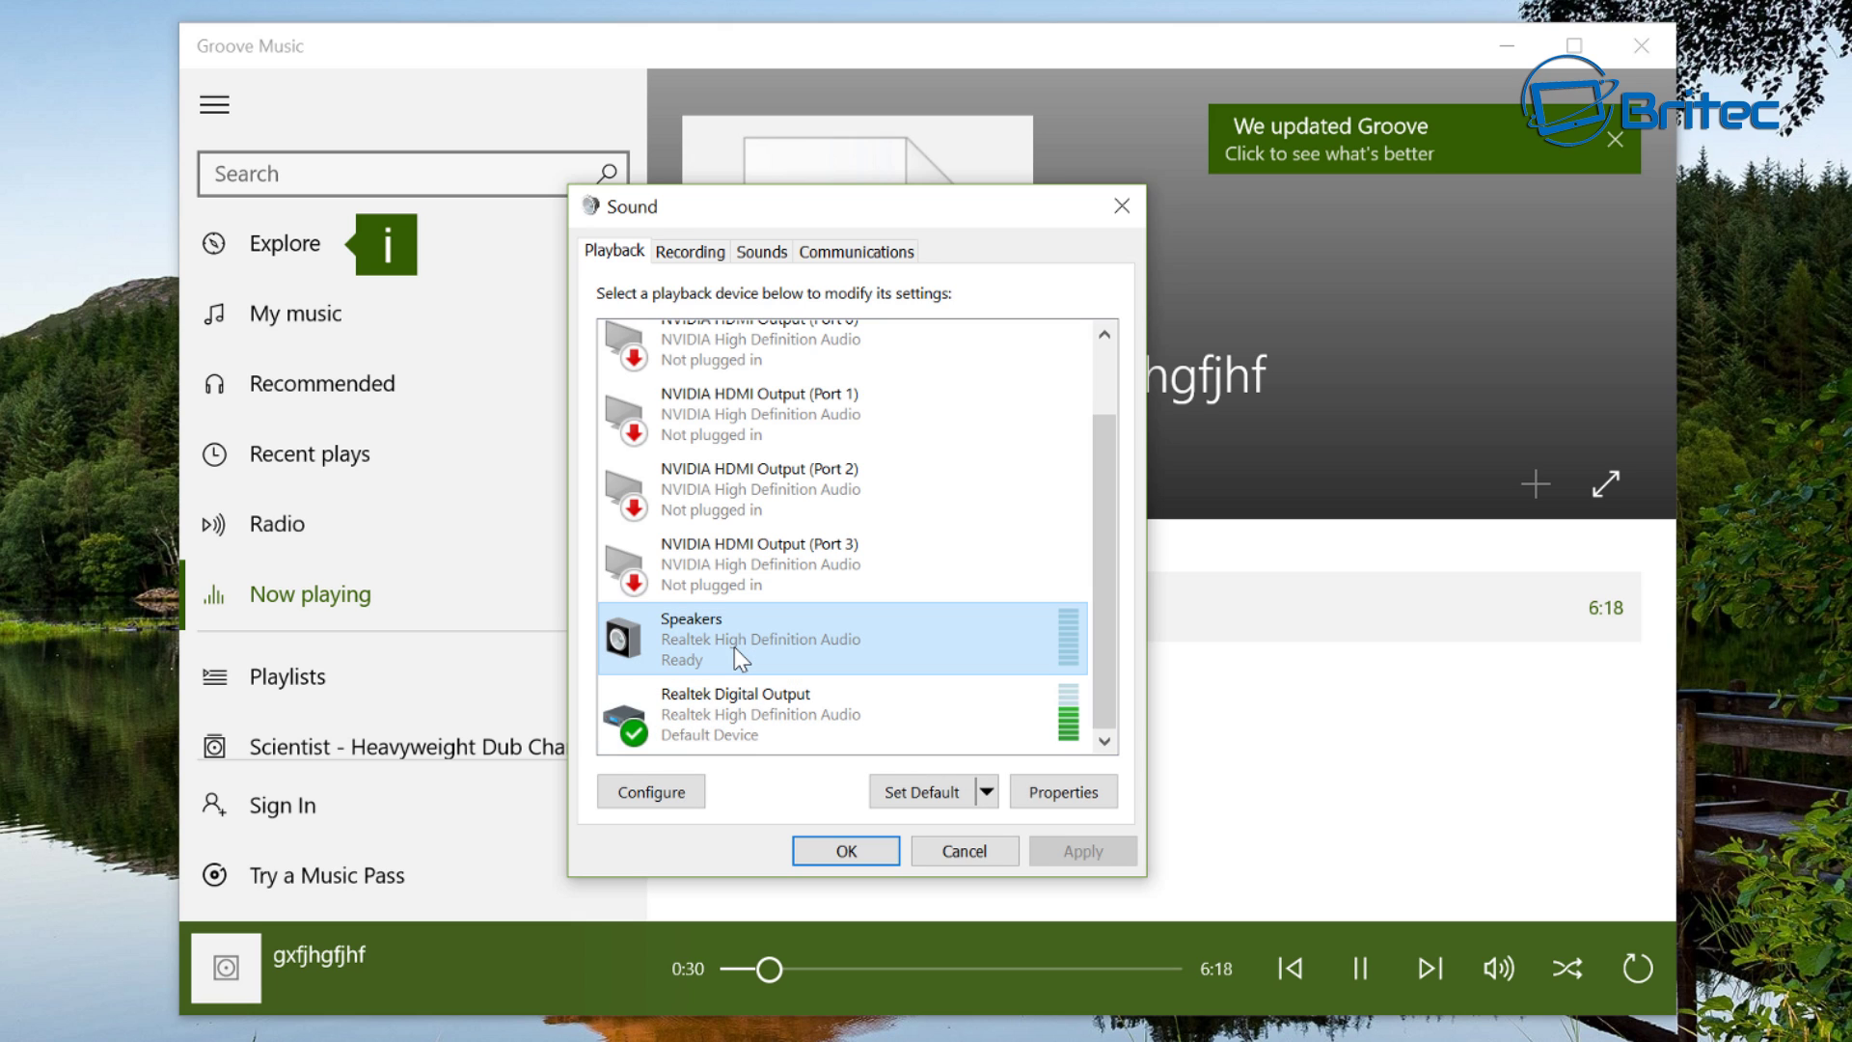
click(919, 797)
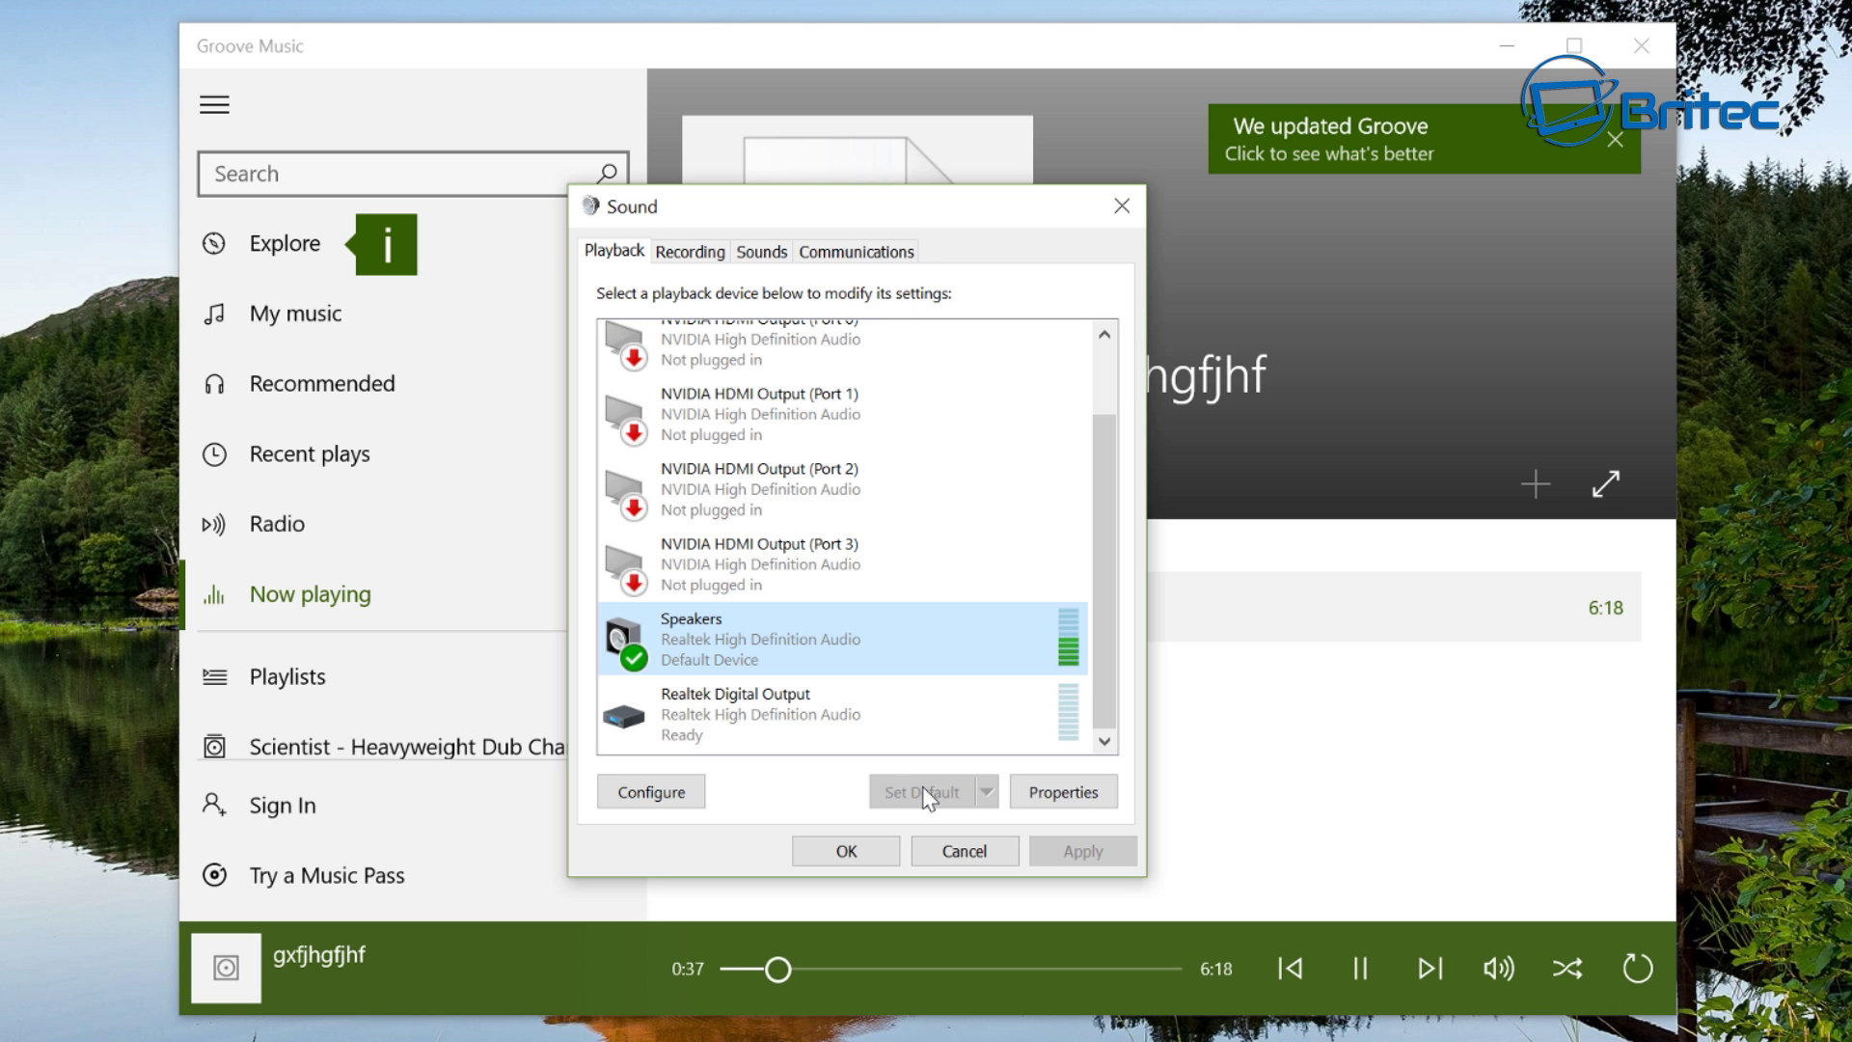
click(855, 854)
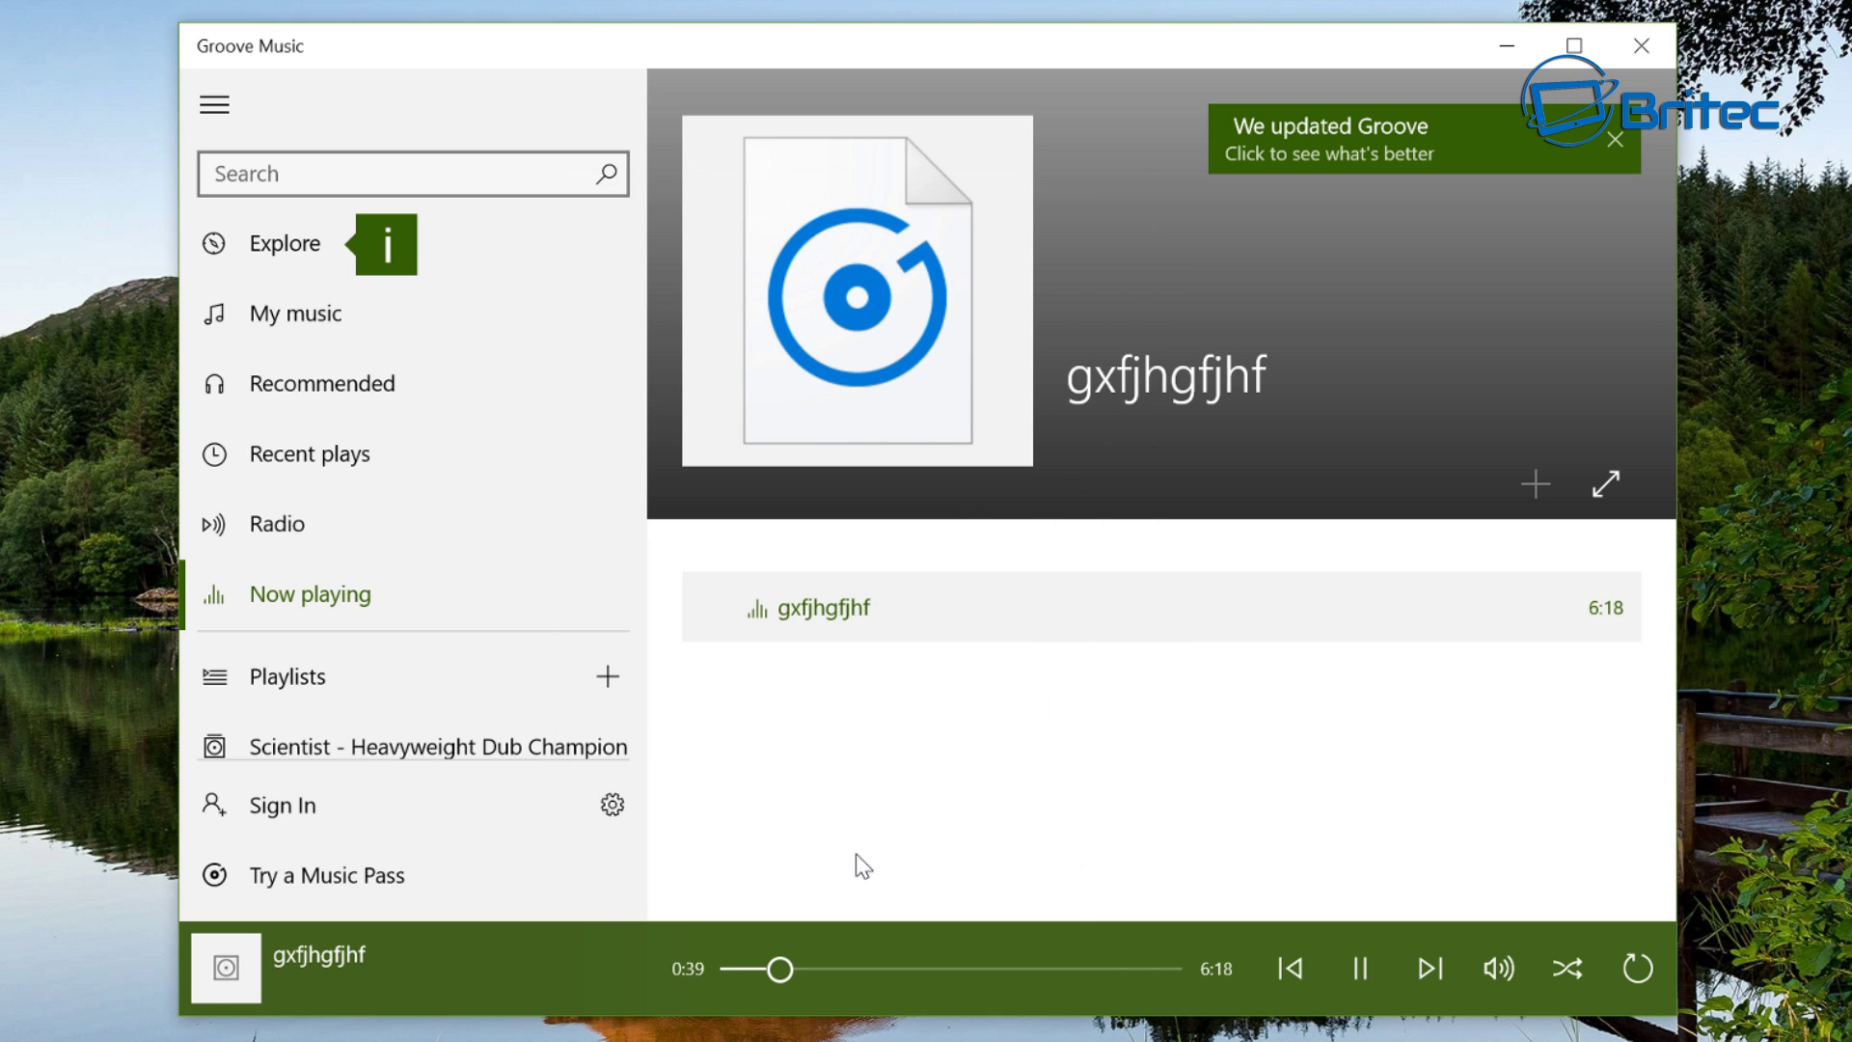
click(1630, 48)
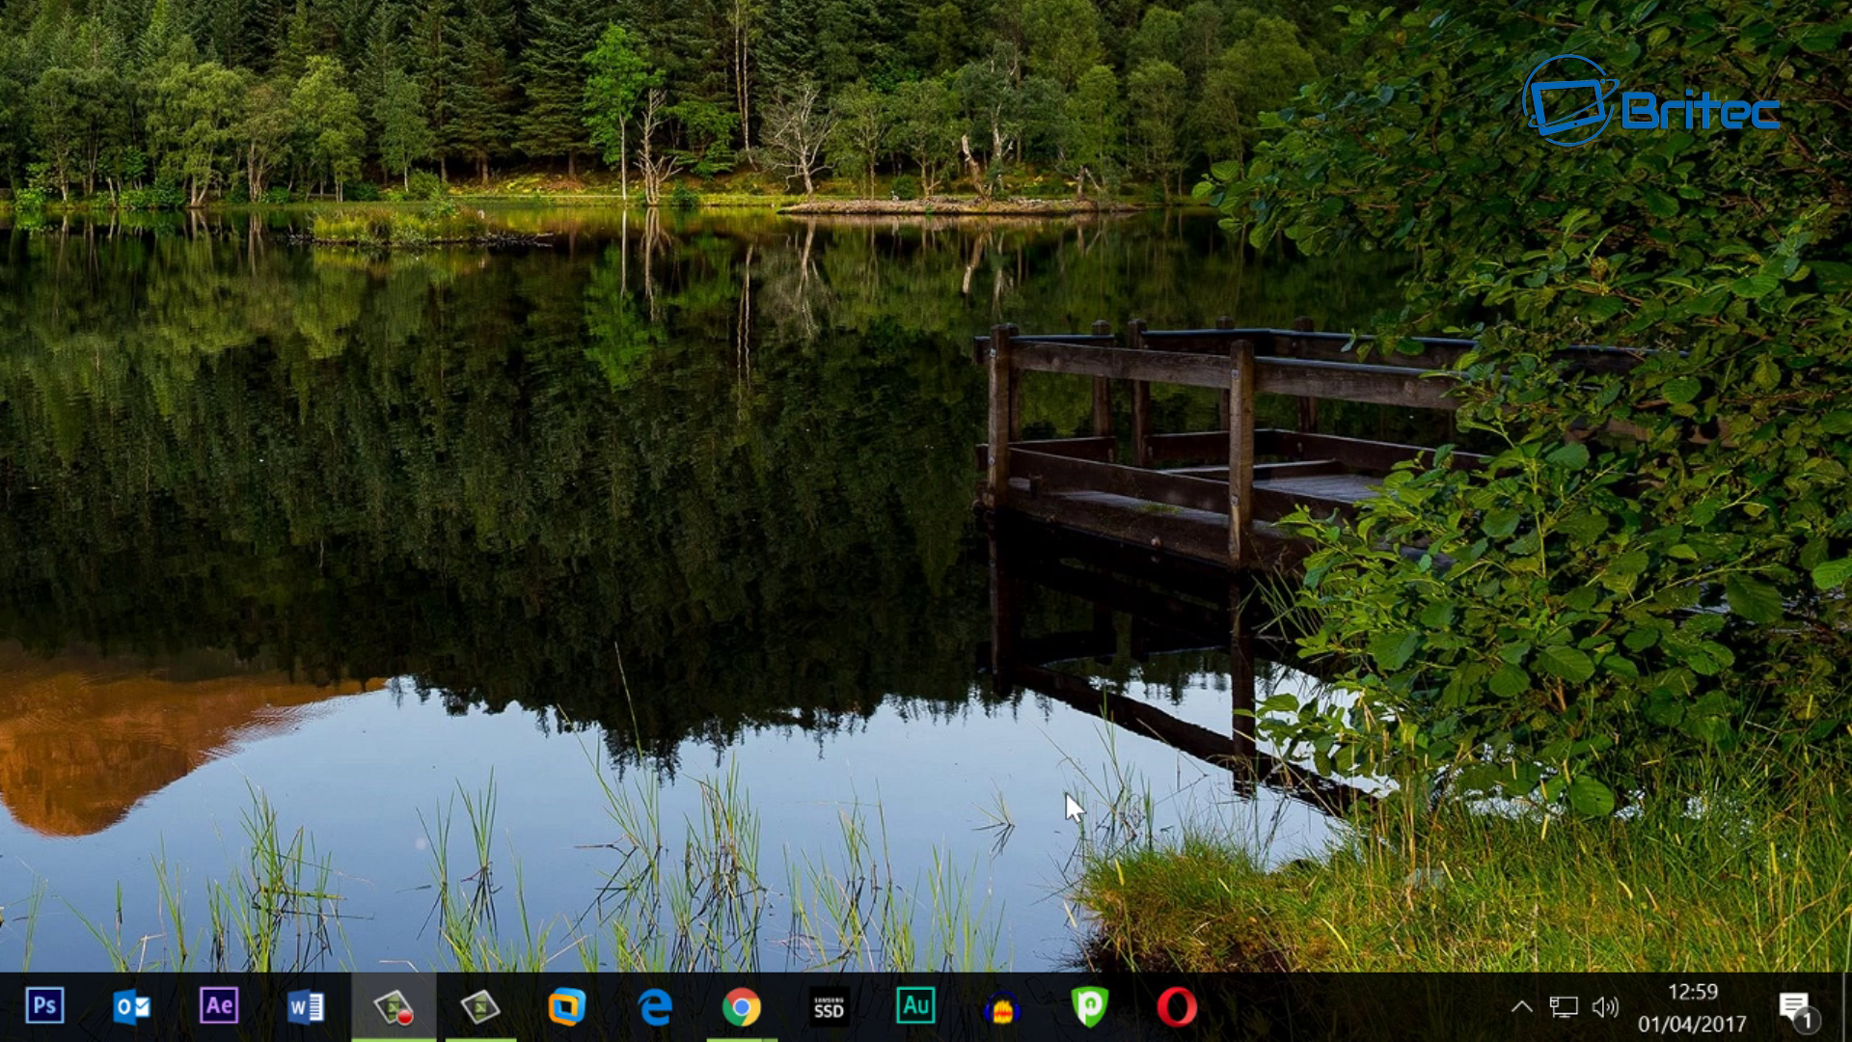
Run the sound problems troubleshooter on the Speakers - Realtek High Definition Audio device.
right_click(1606, 1006)
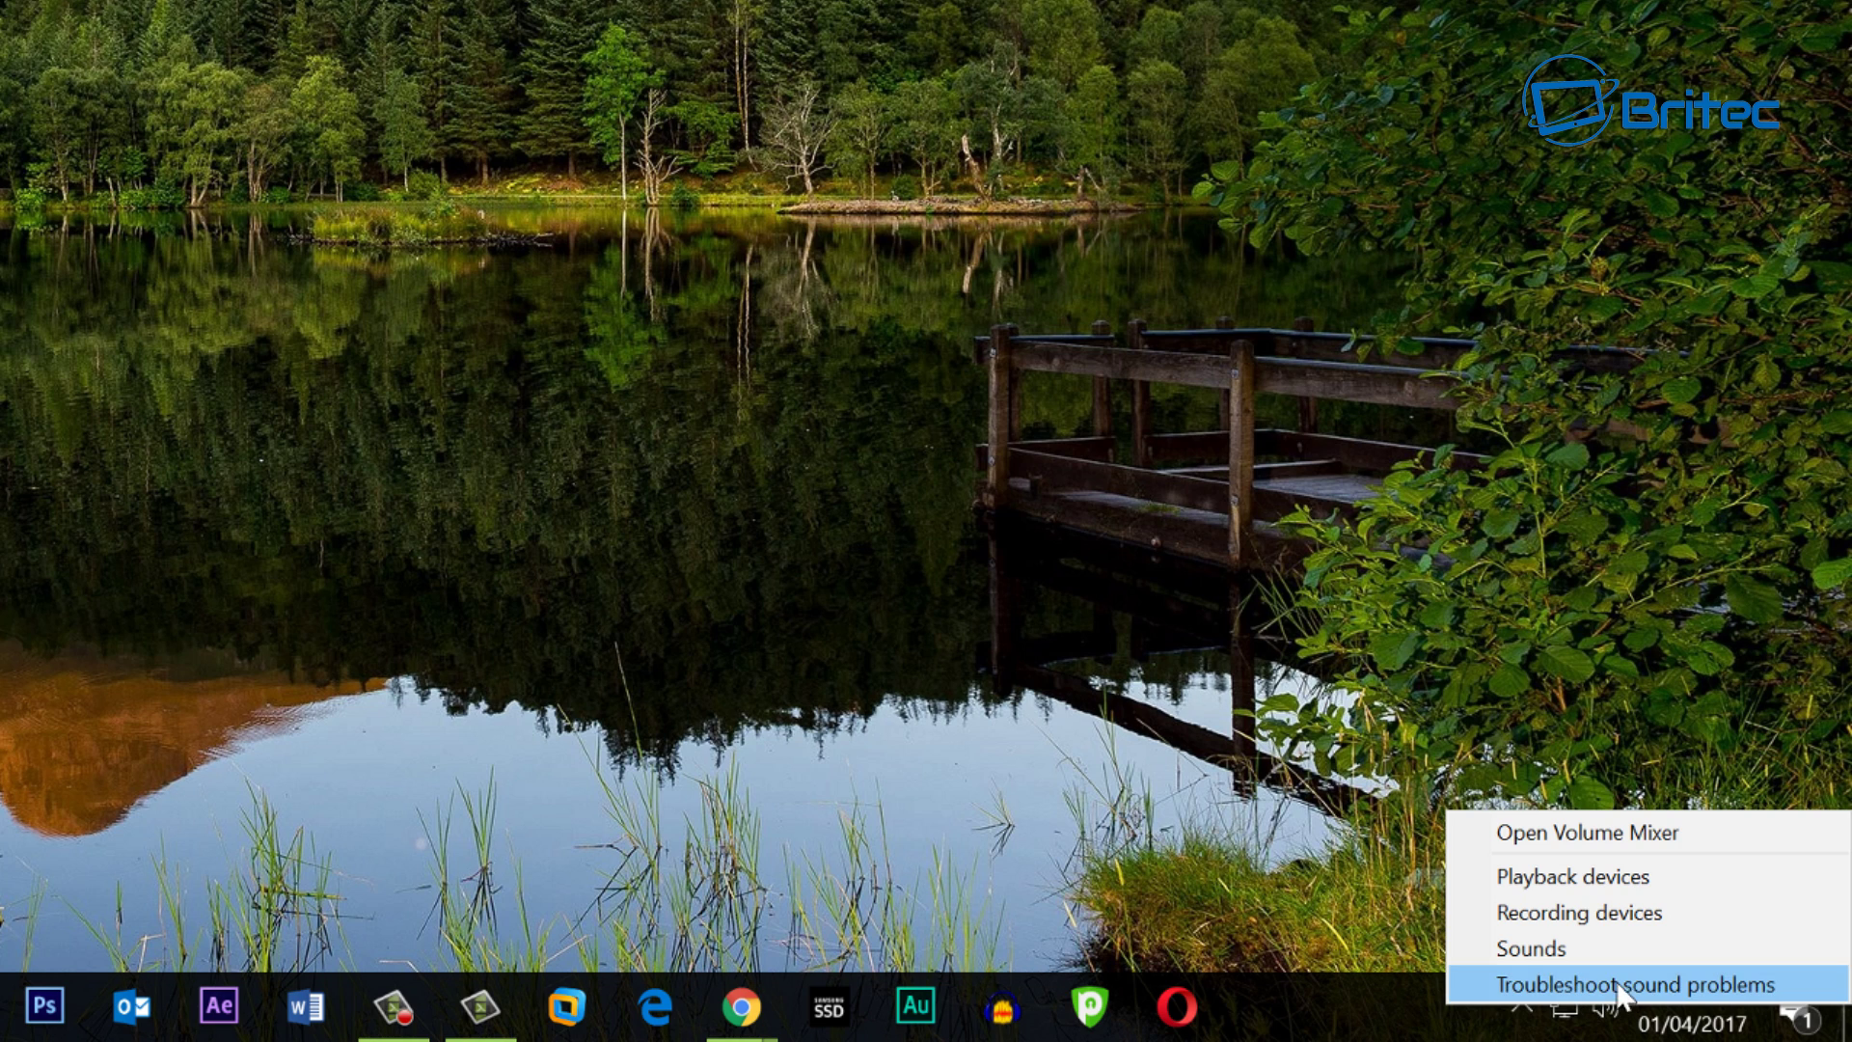
click(1609, 984)
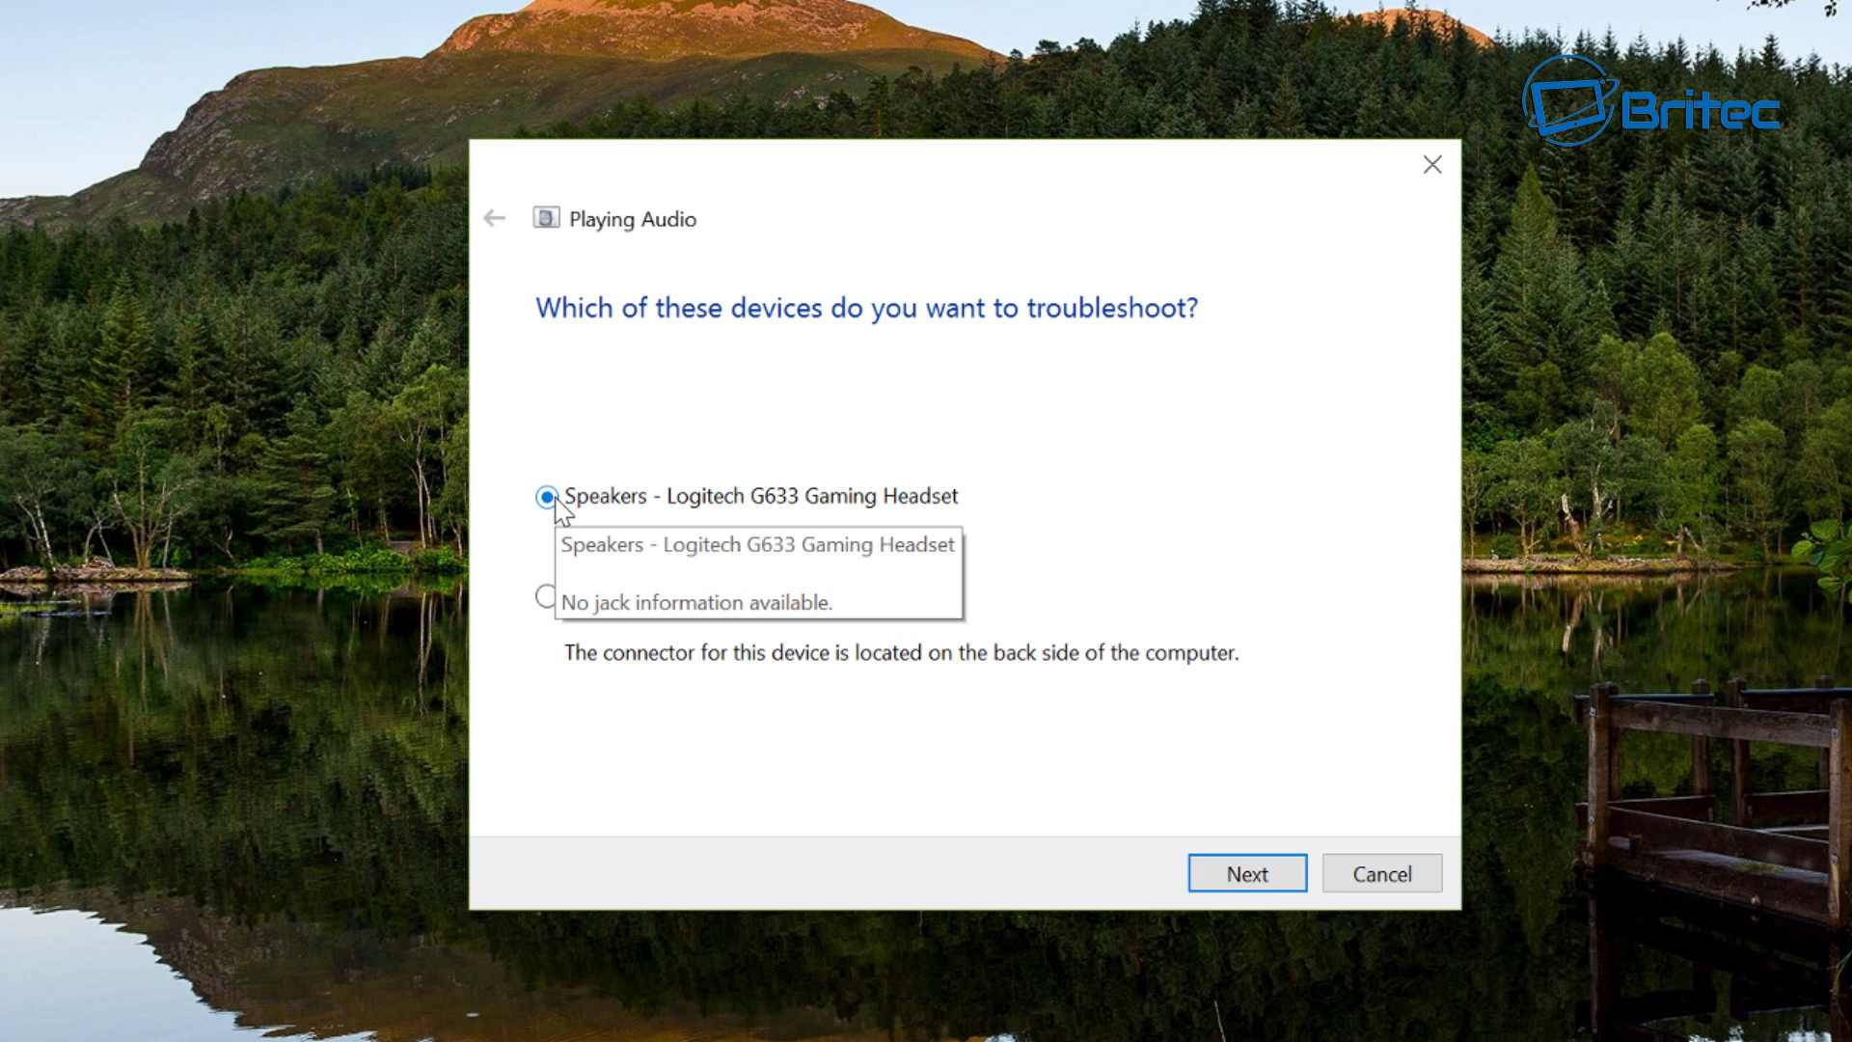
click(547, 597)
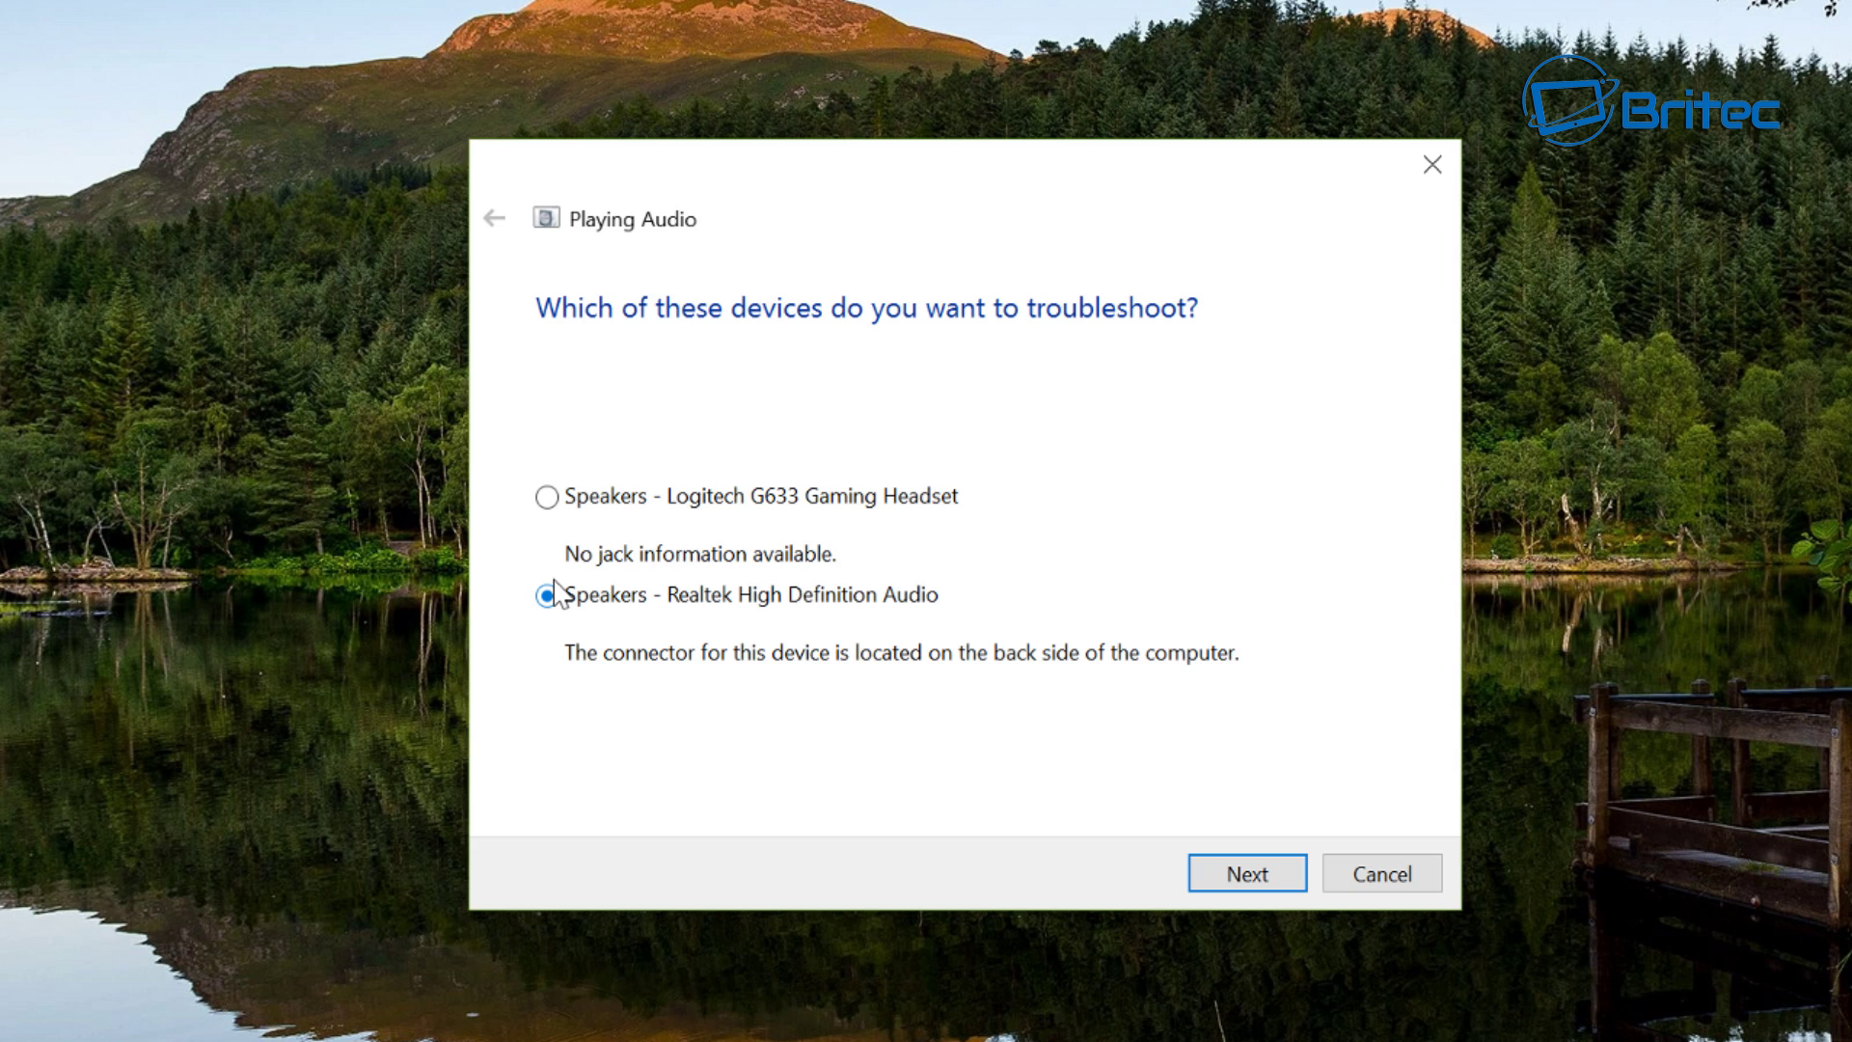
click(1248, 876)
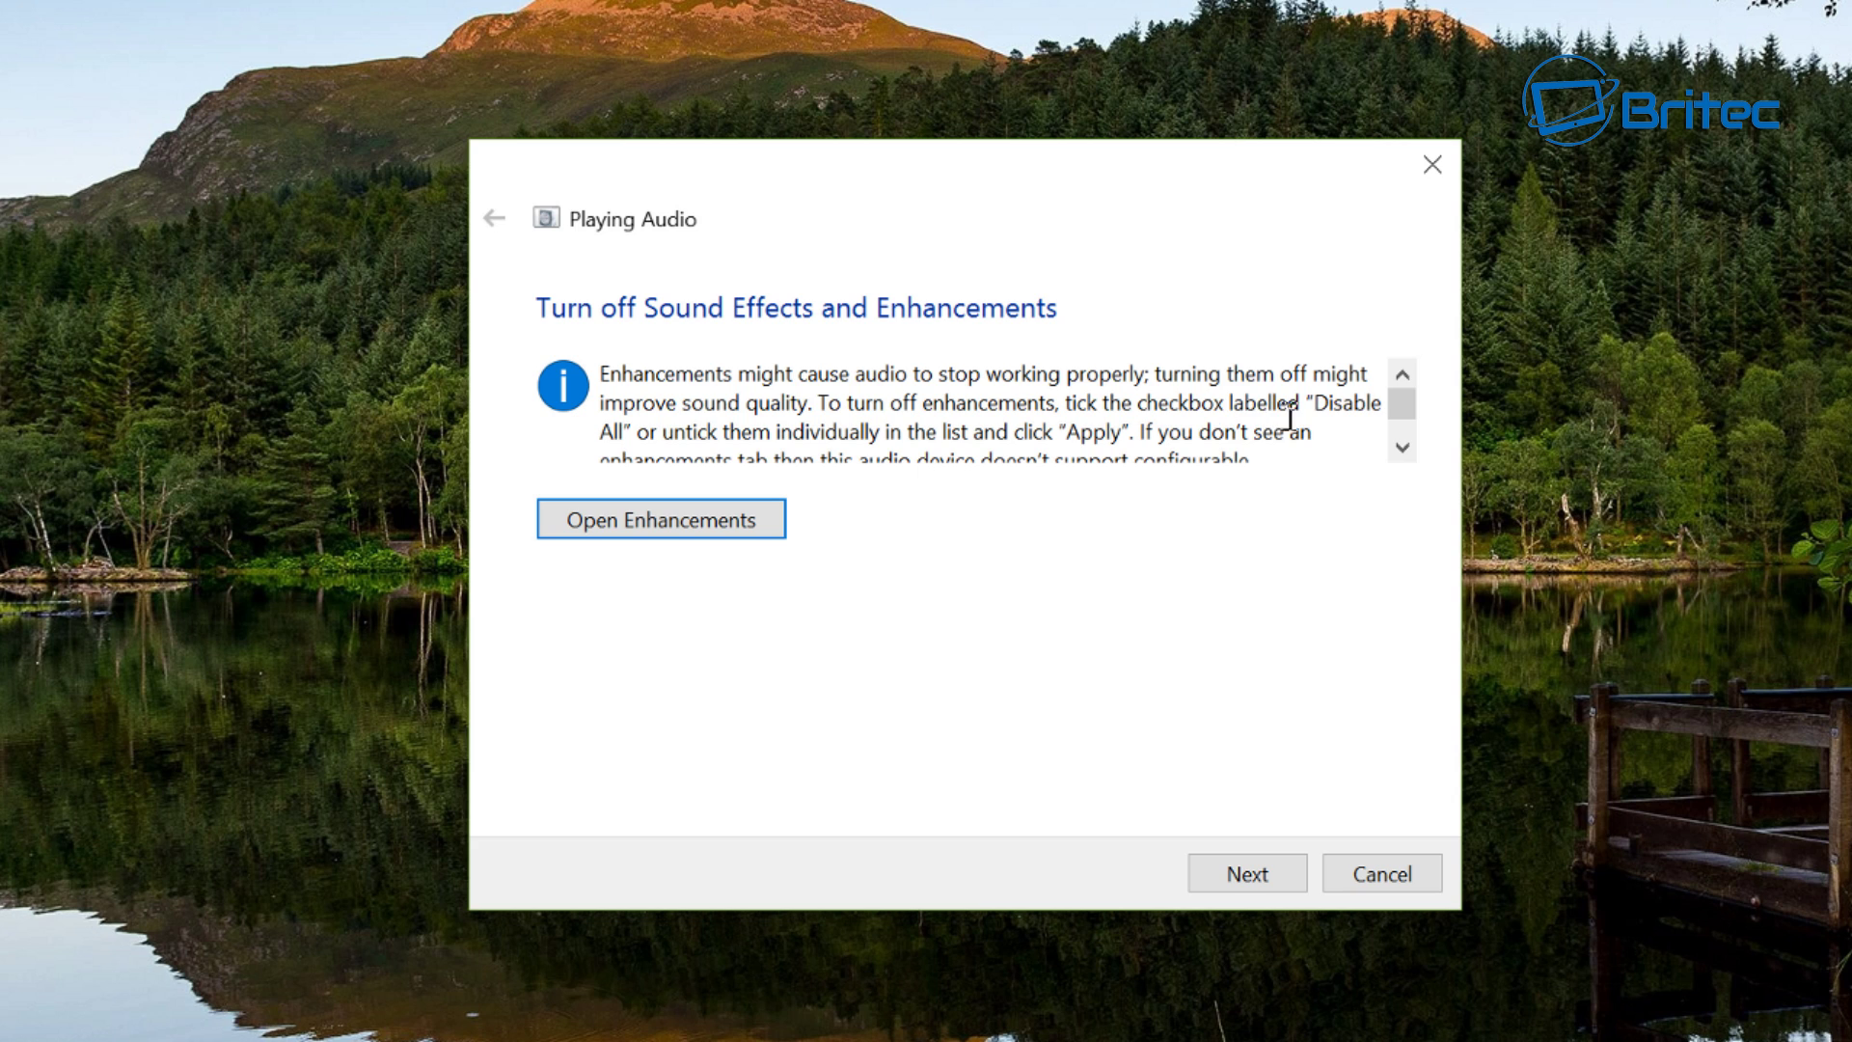
Disable all sound effects in the speakers' enhancements from the troubleshooter's recommendation.
click(1403, 448)
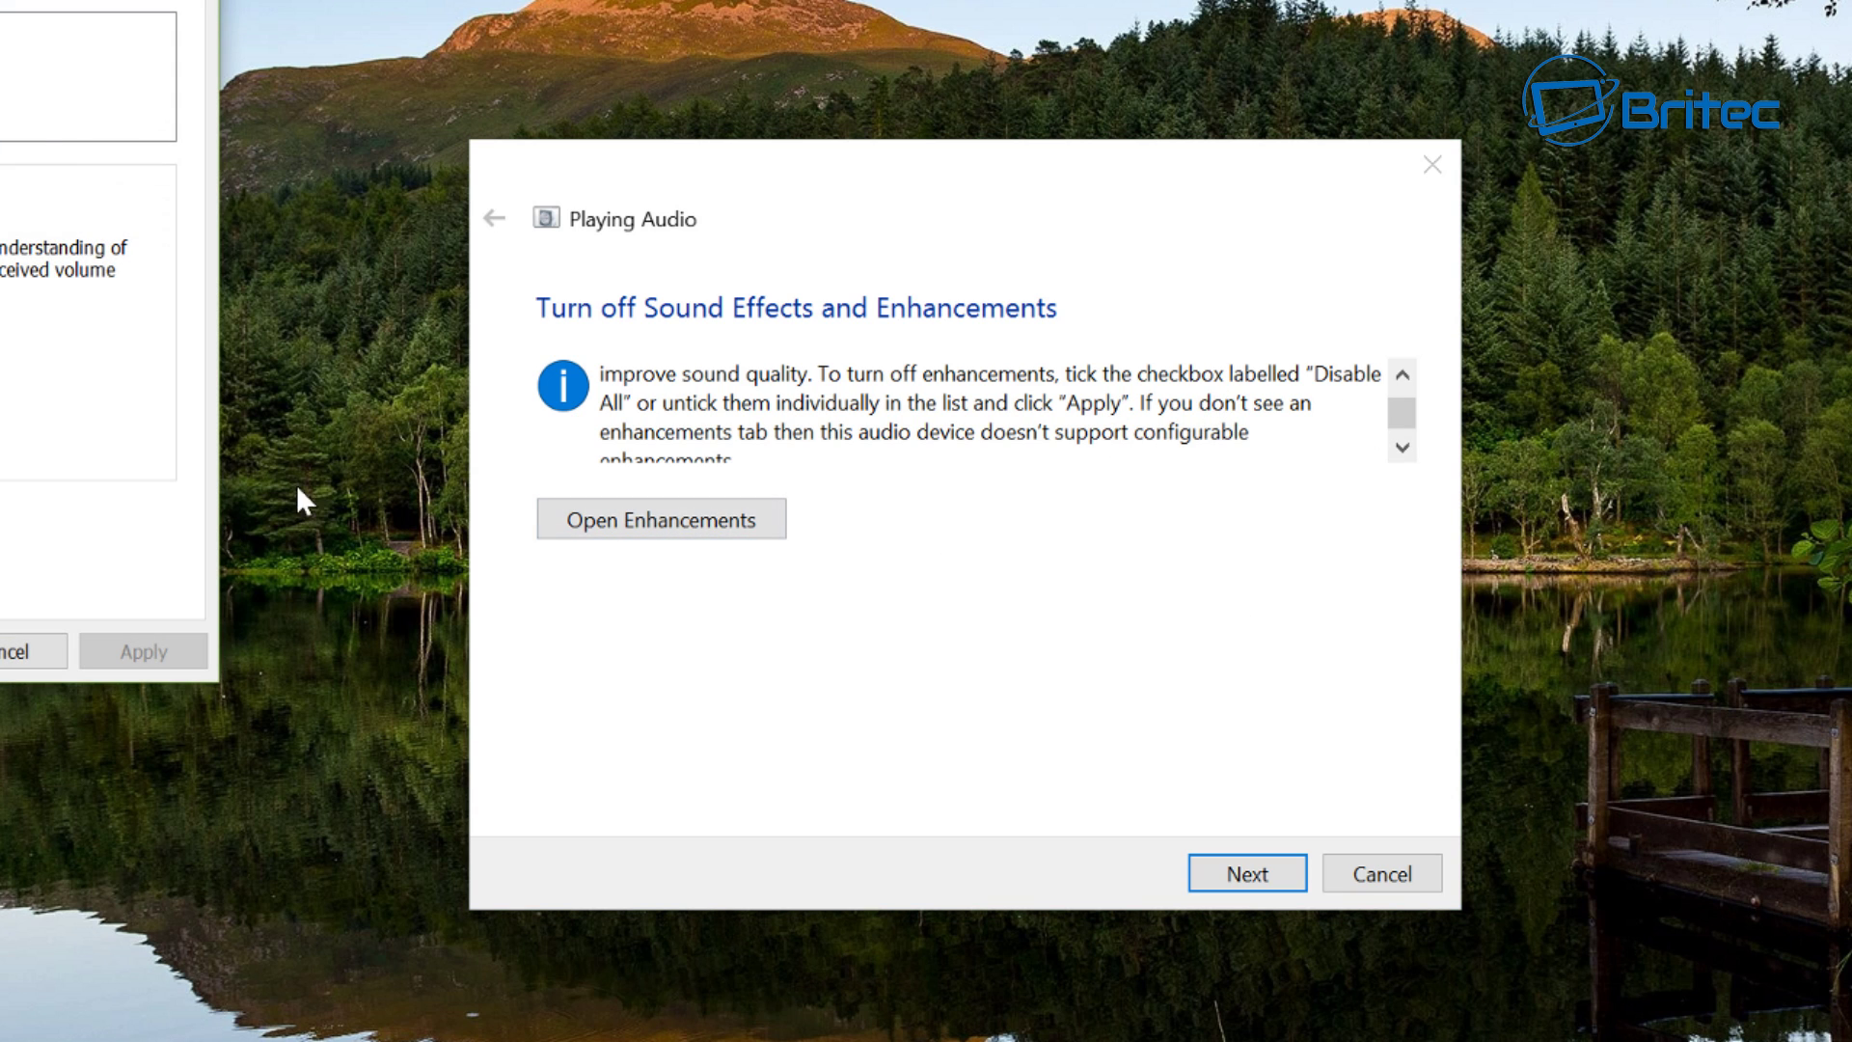
drag(2, 2, 1019, 140)
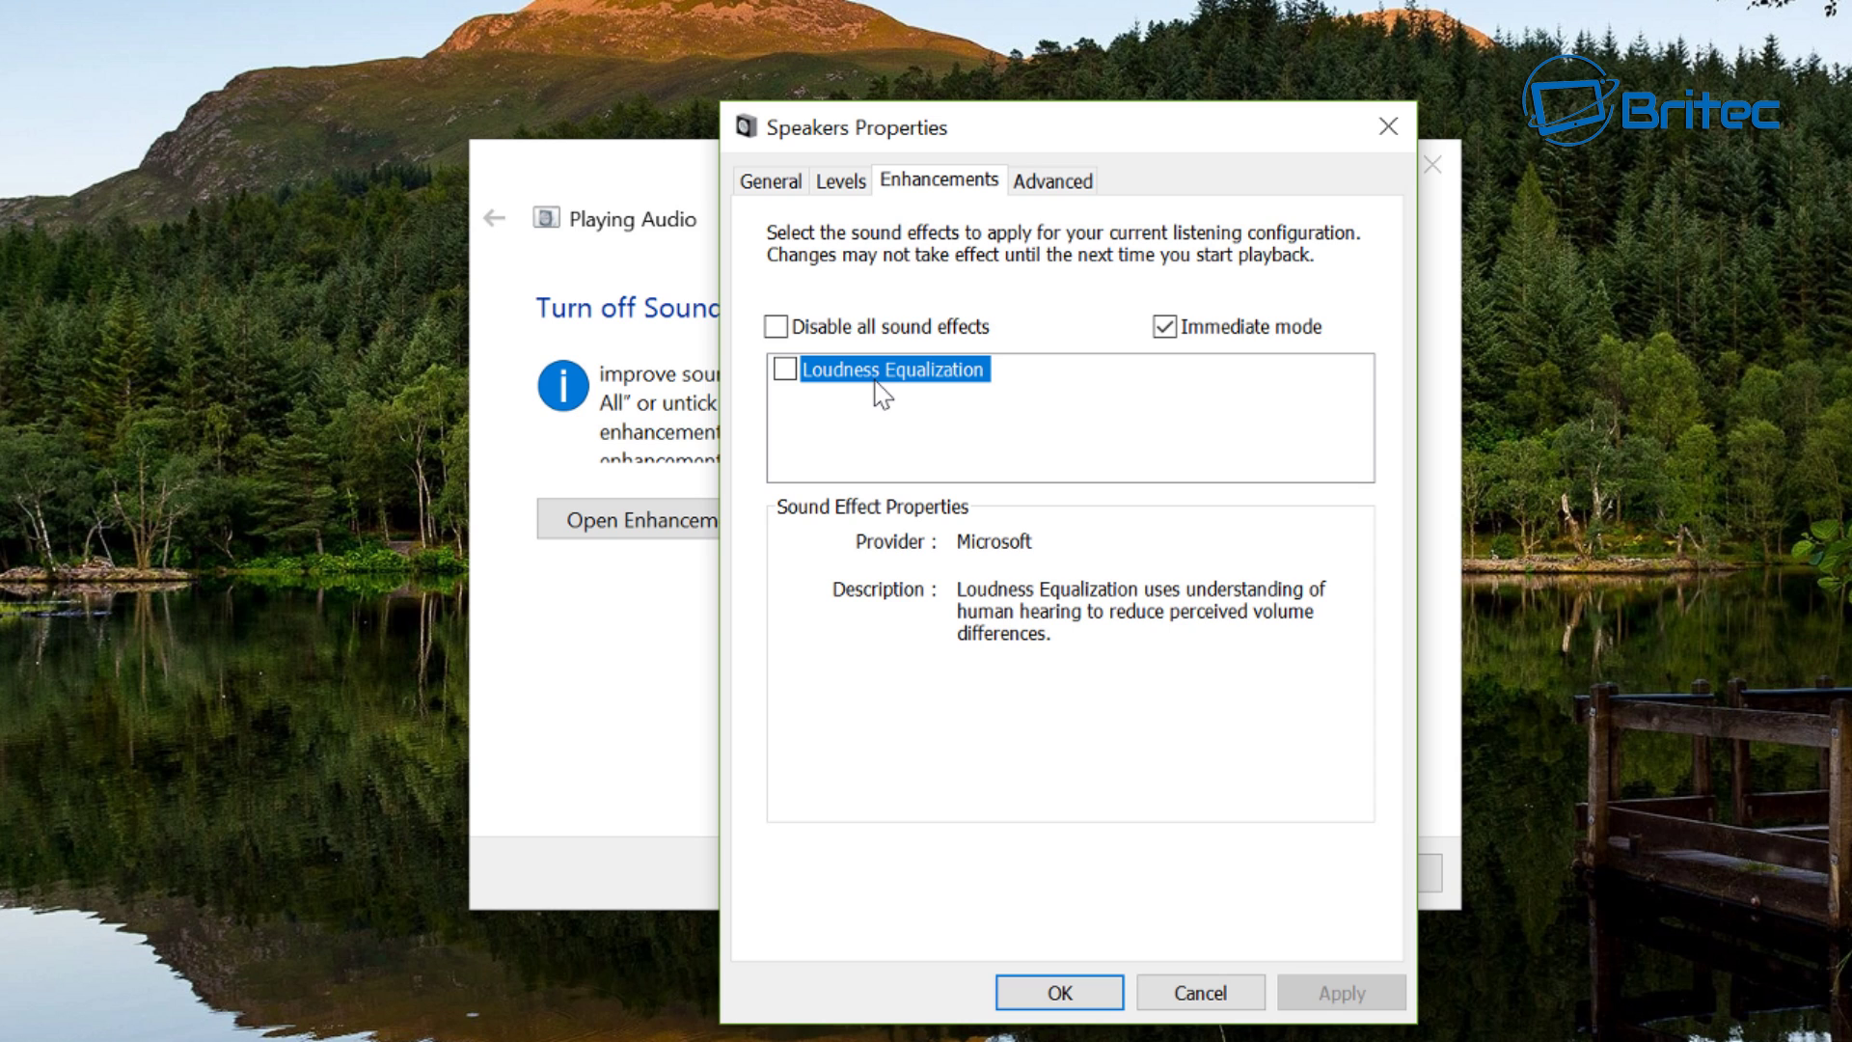
click(776, 328)
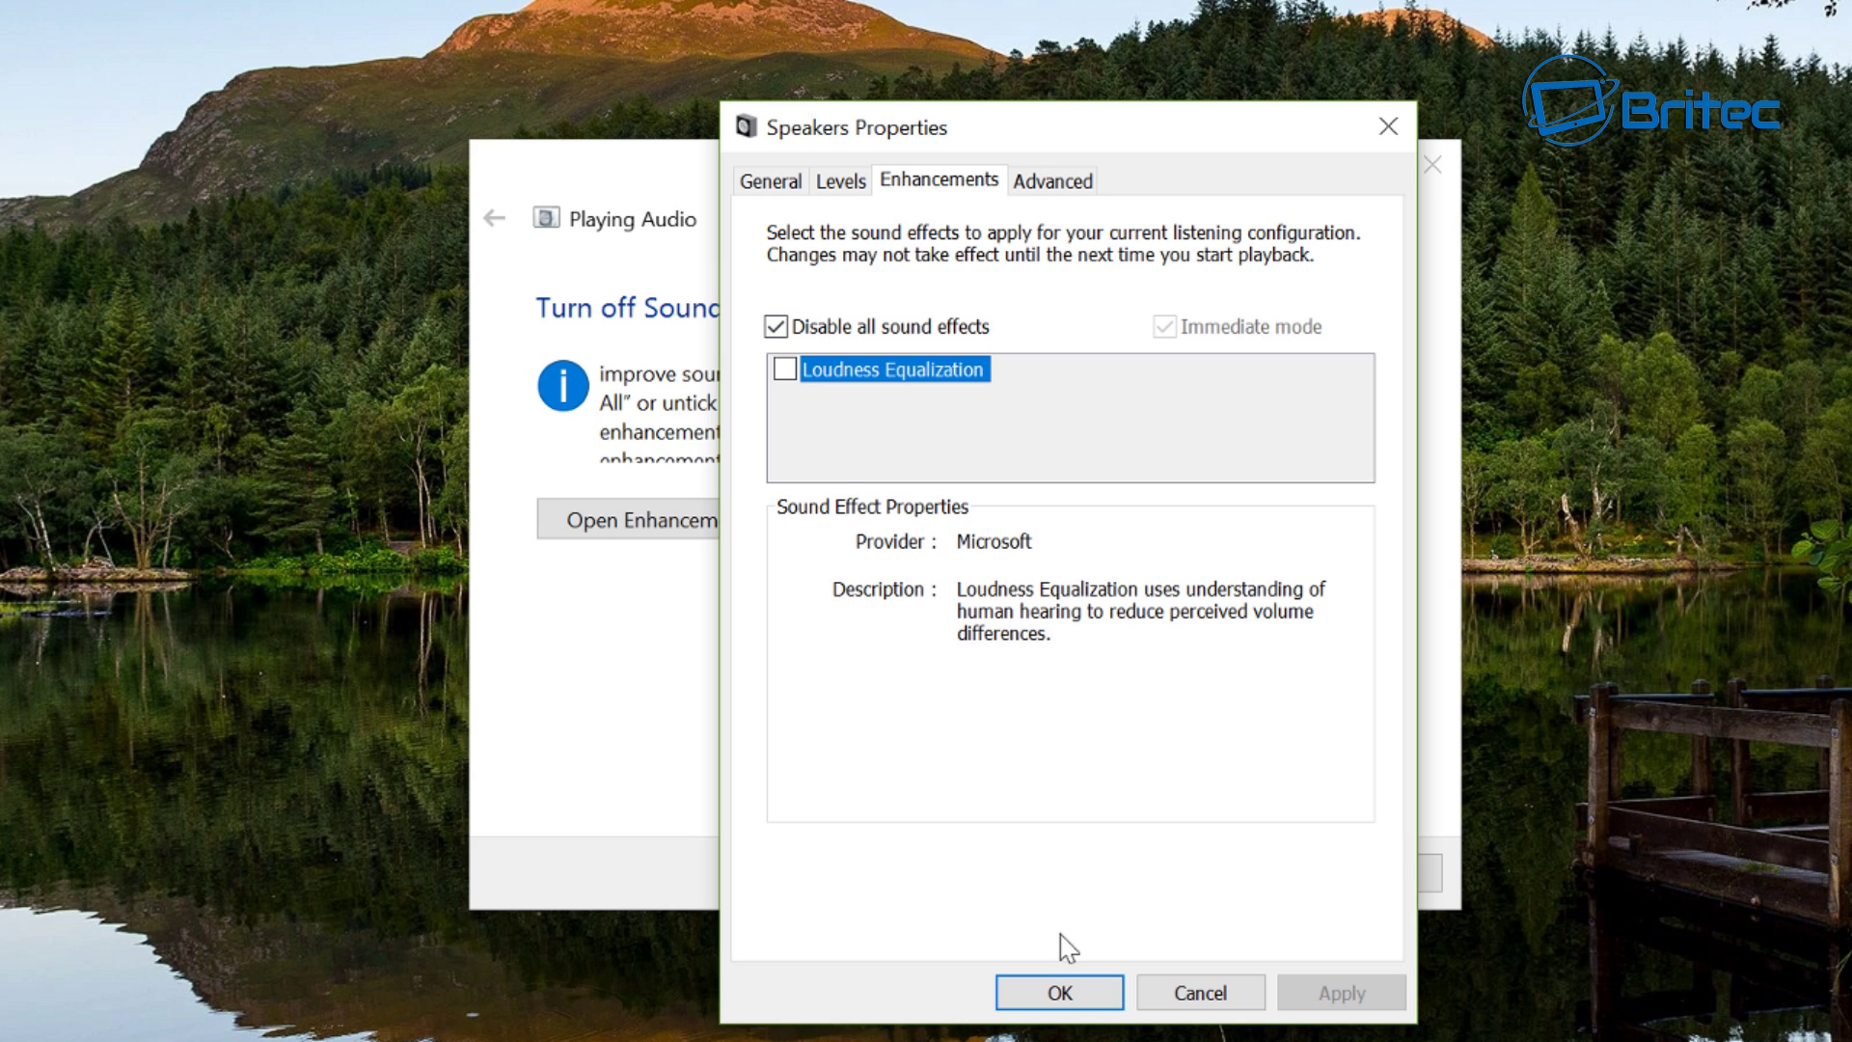
click(1061, 991)
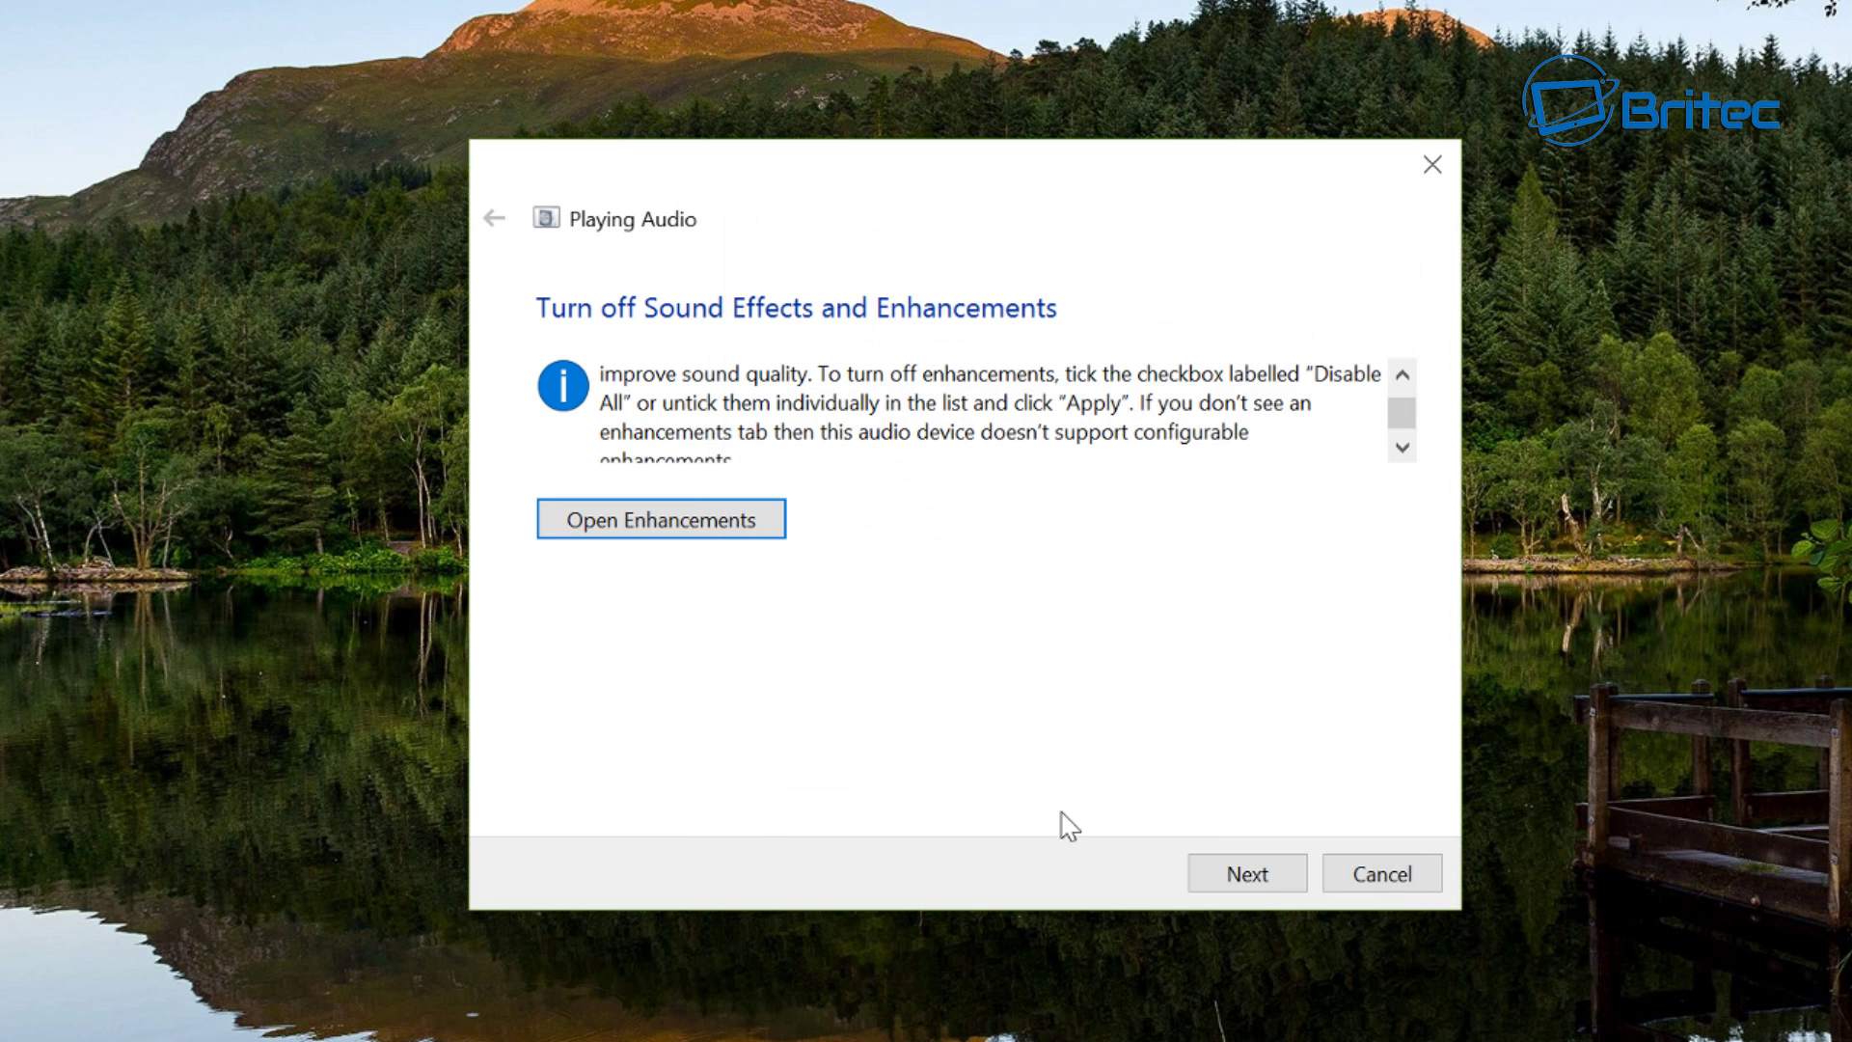
Continue the audio troubleshooter through its remaining pages and close it.
click(1252, 875)
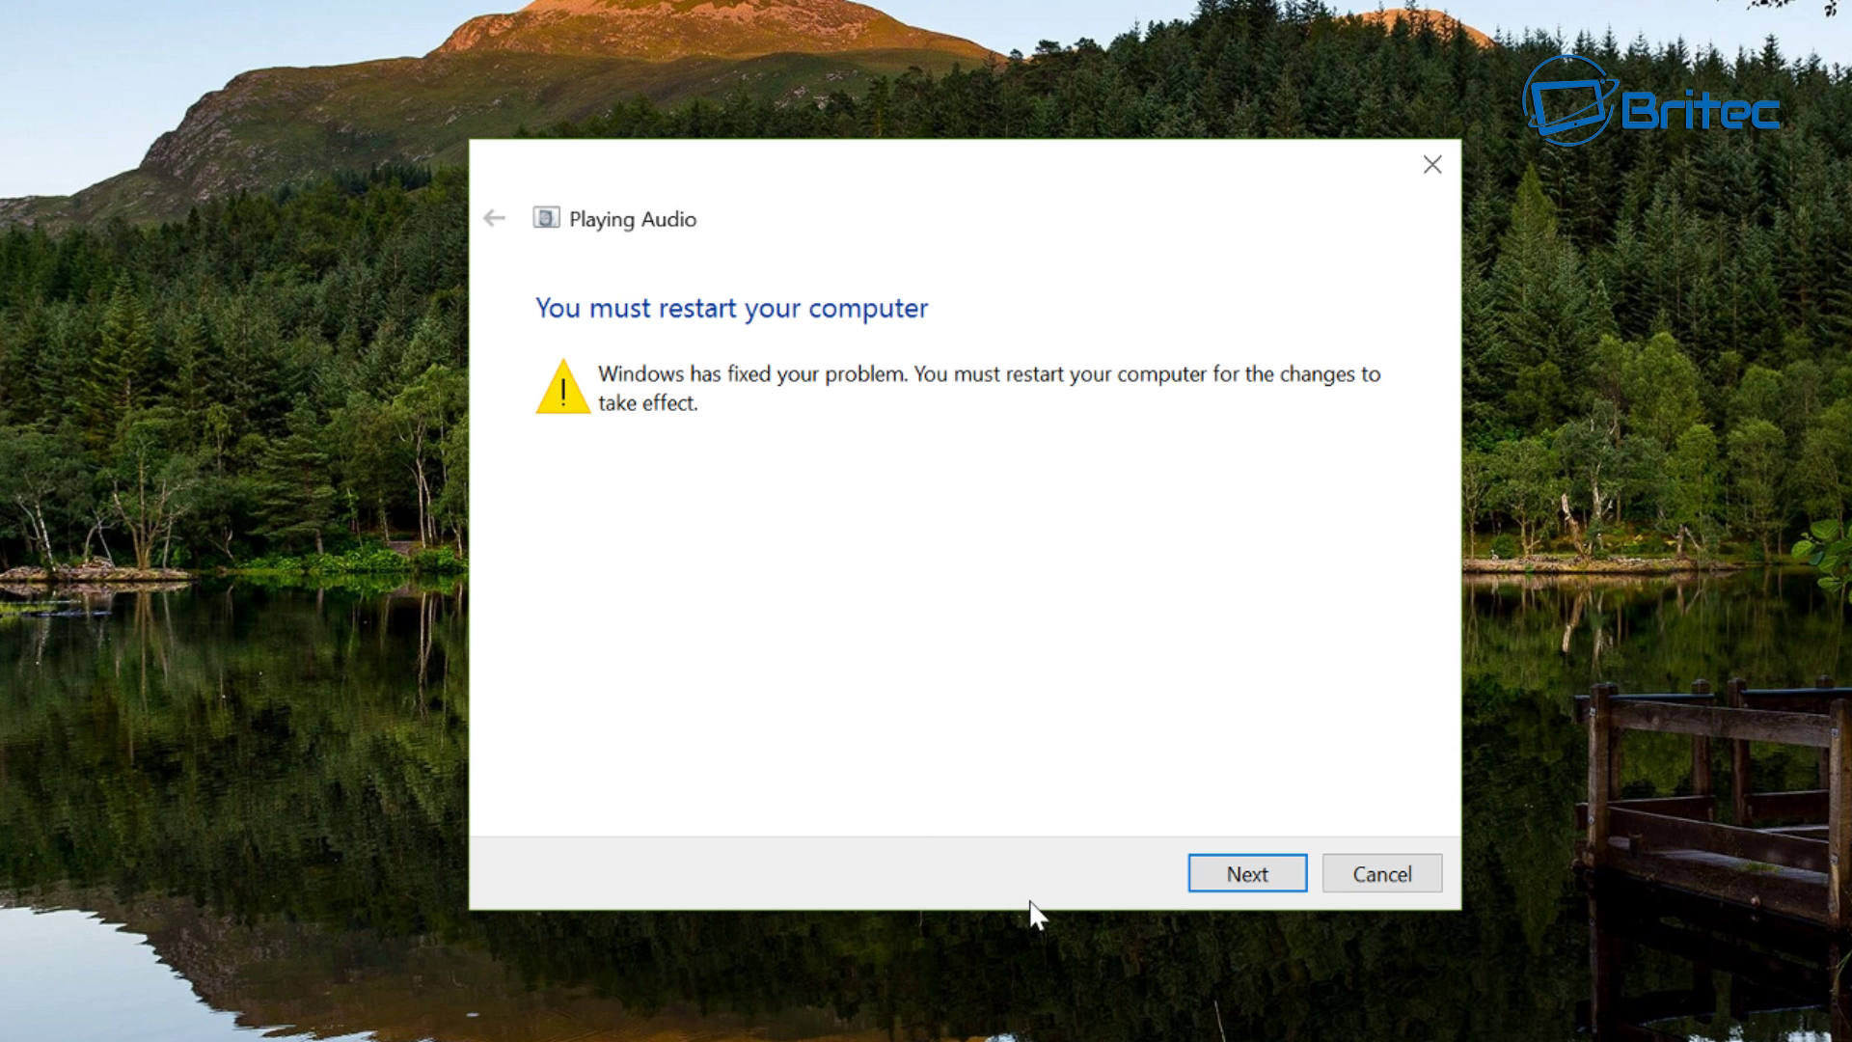
click(1252, 877)
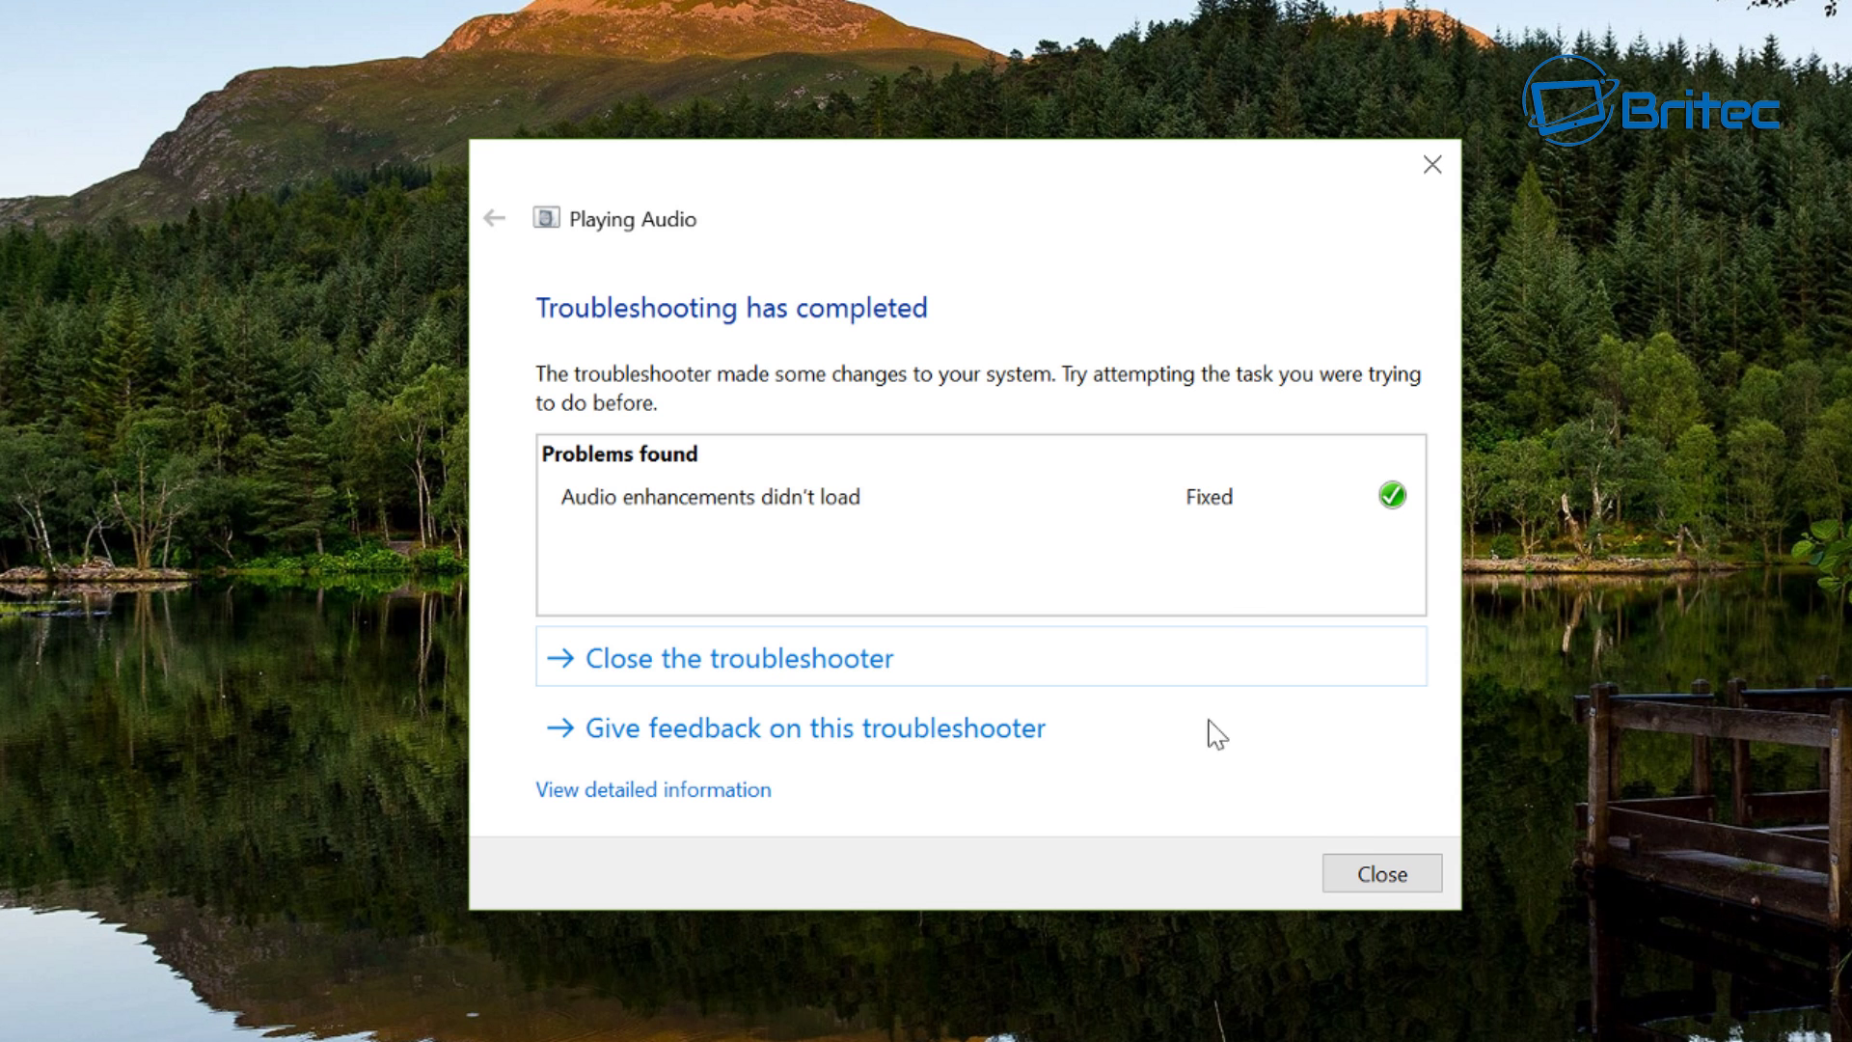
click(1392, 886)
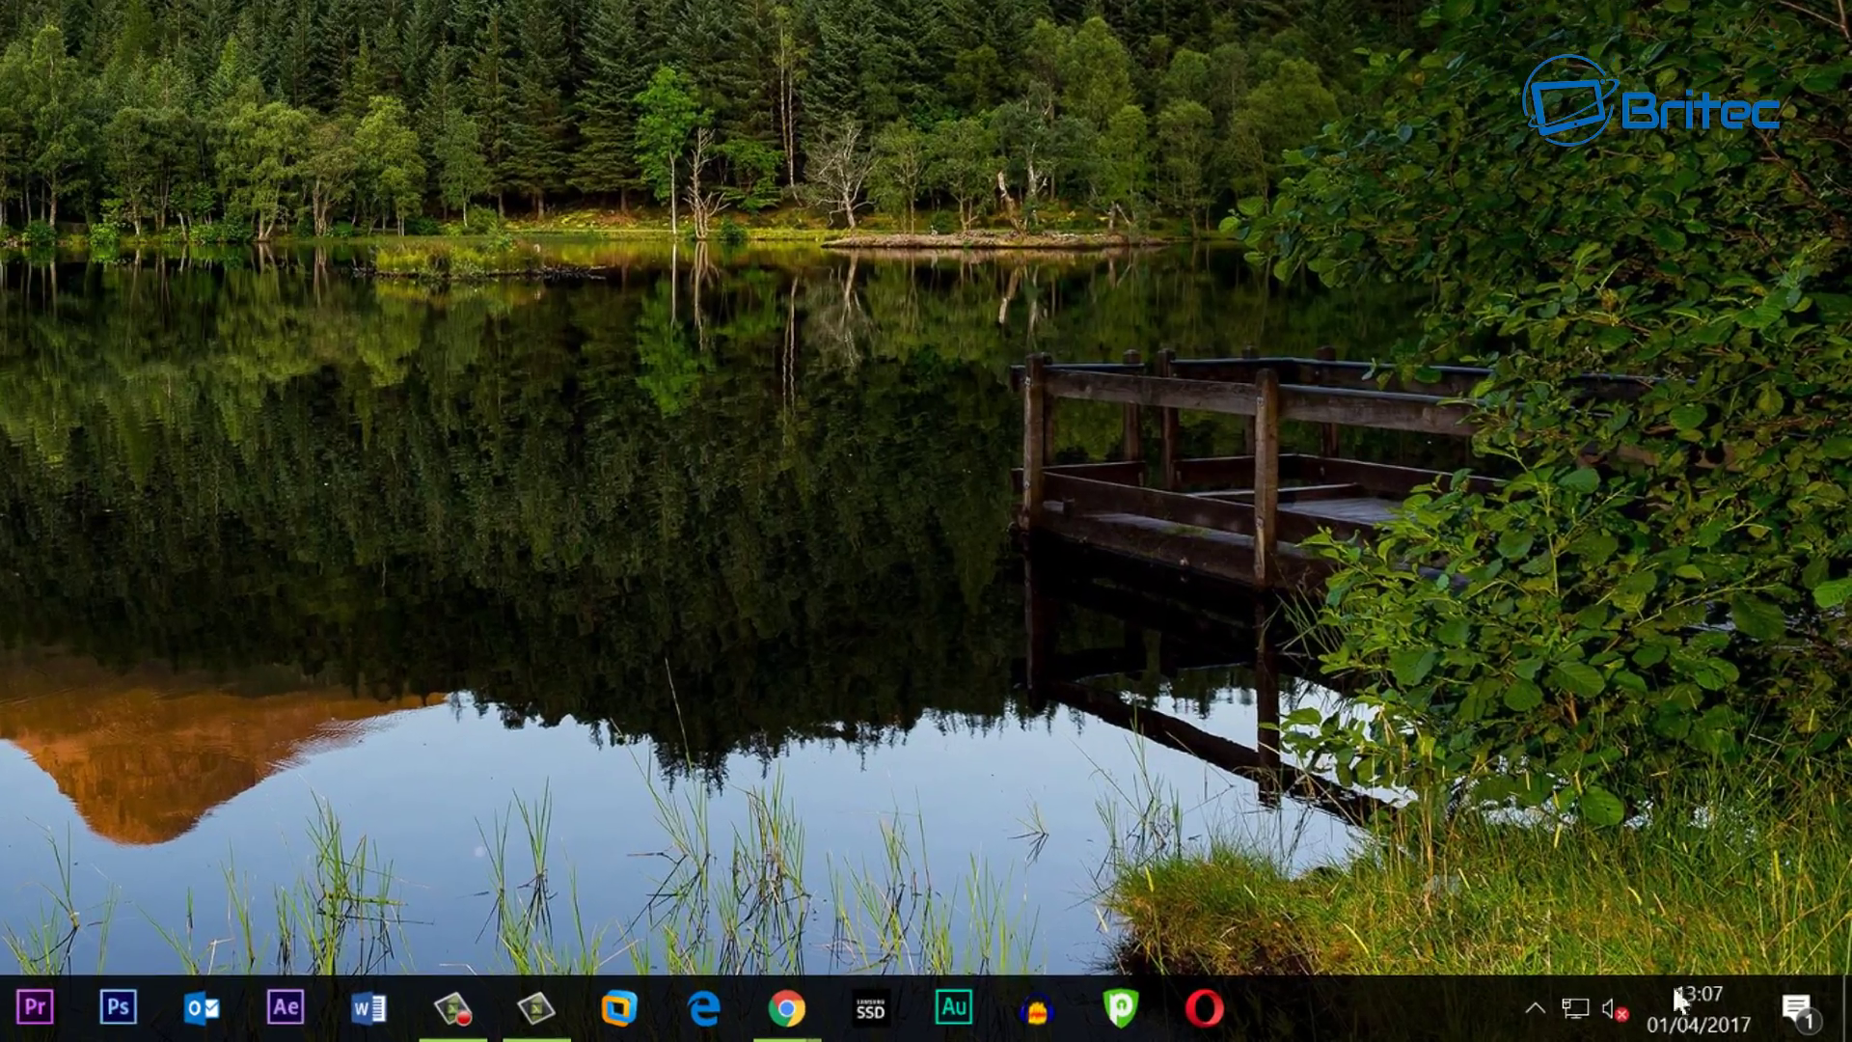
Enable the Realtek High Definition Audio device under Sound, video and game controllers in Device Manager.
mouse_move(1627, 1024)
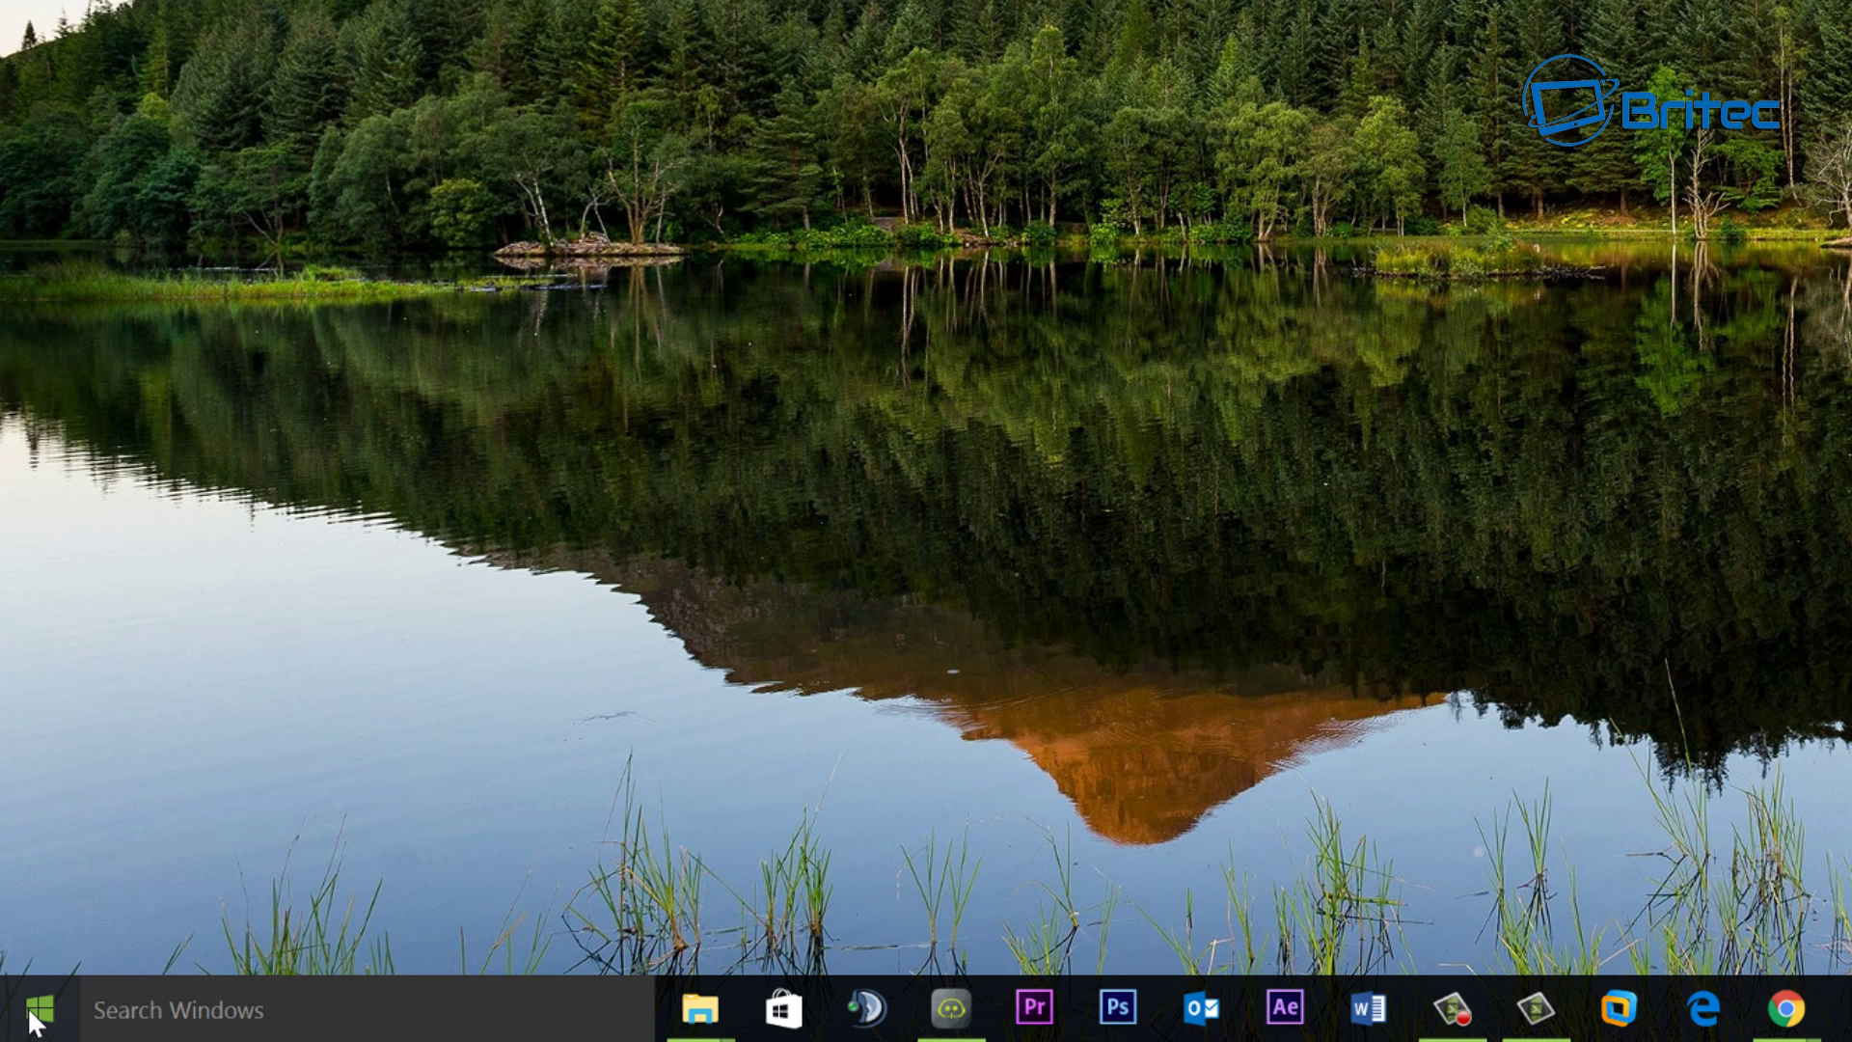
right_click(39, 1010)
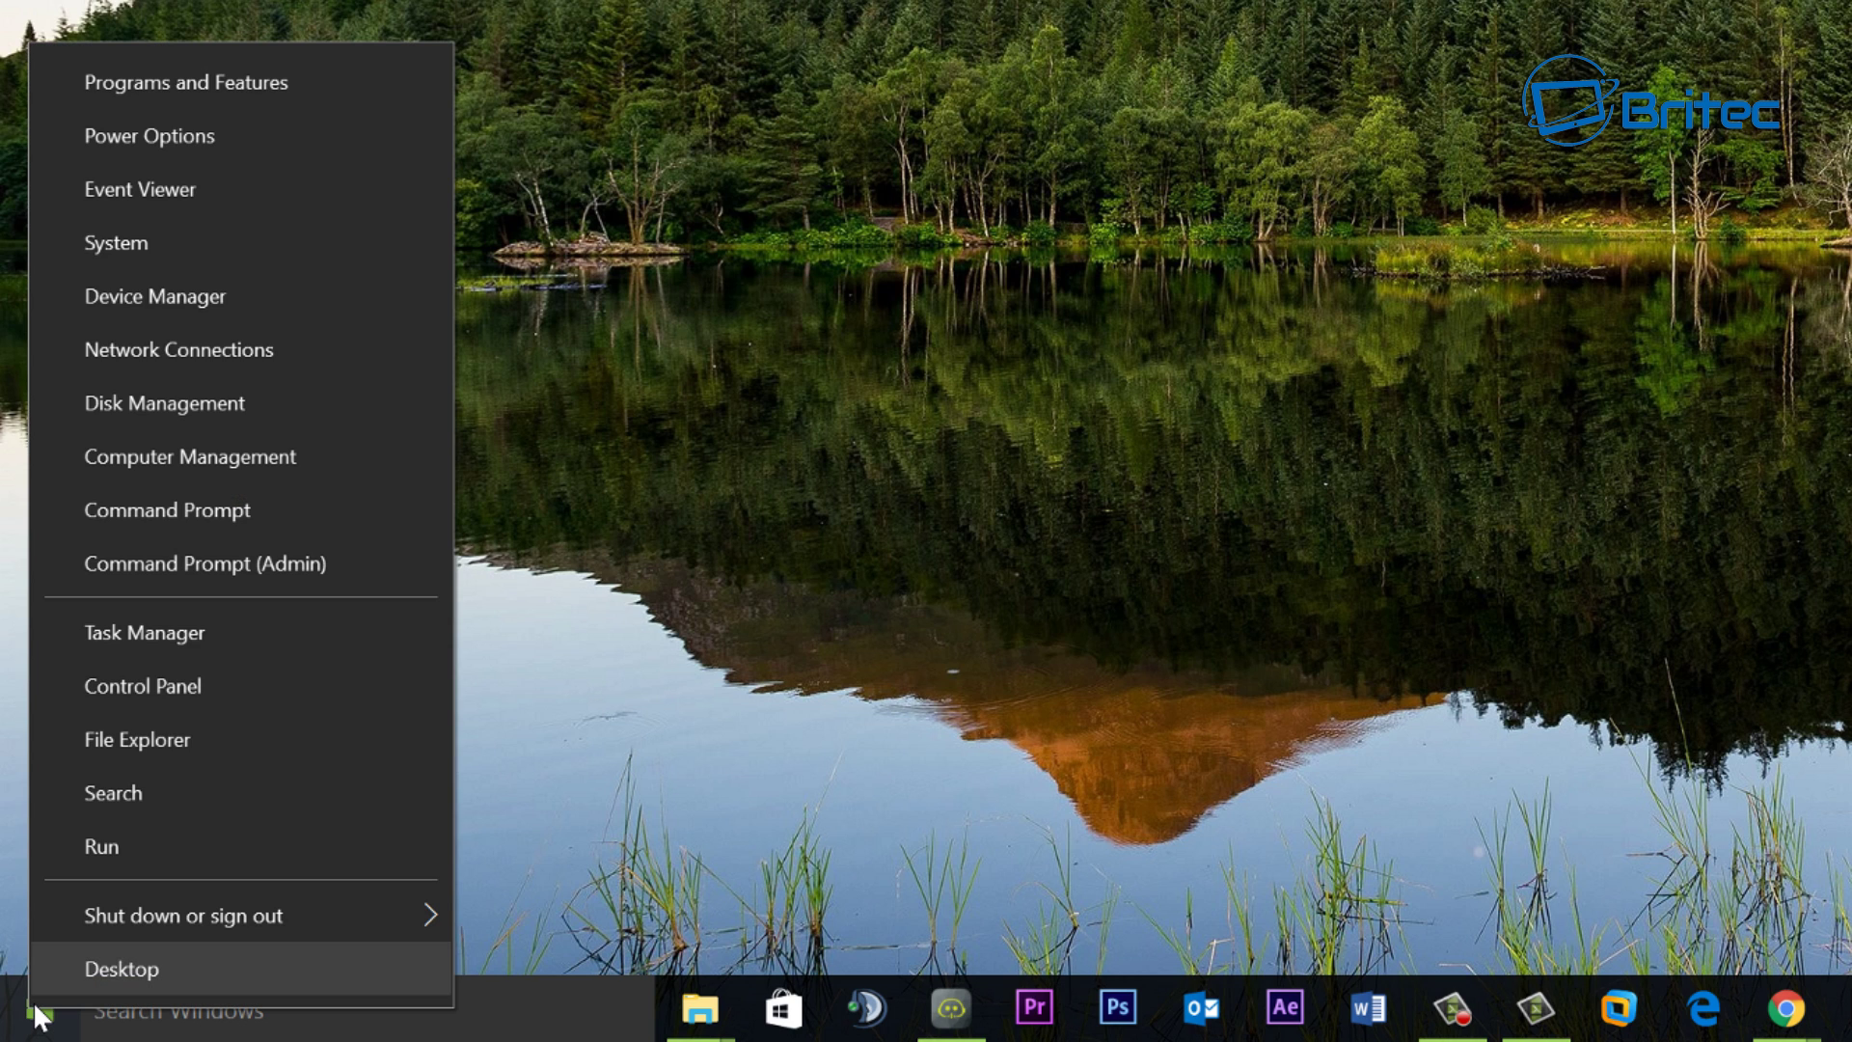
click(184, 296)
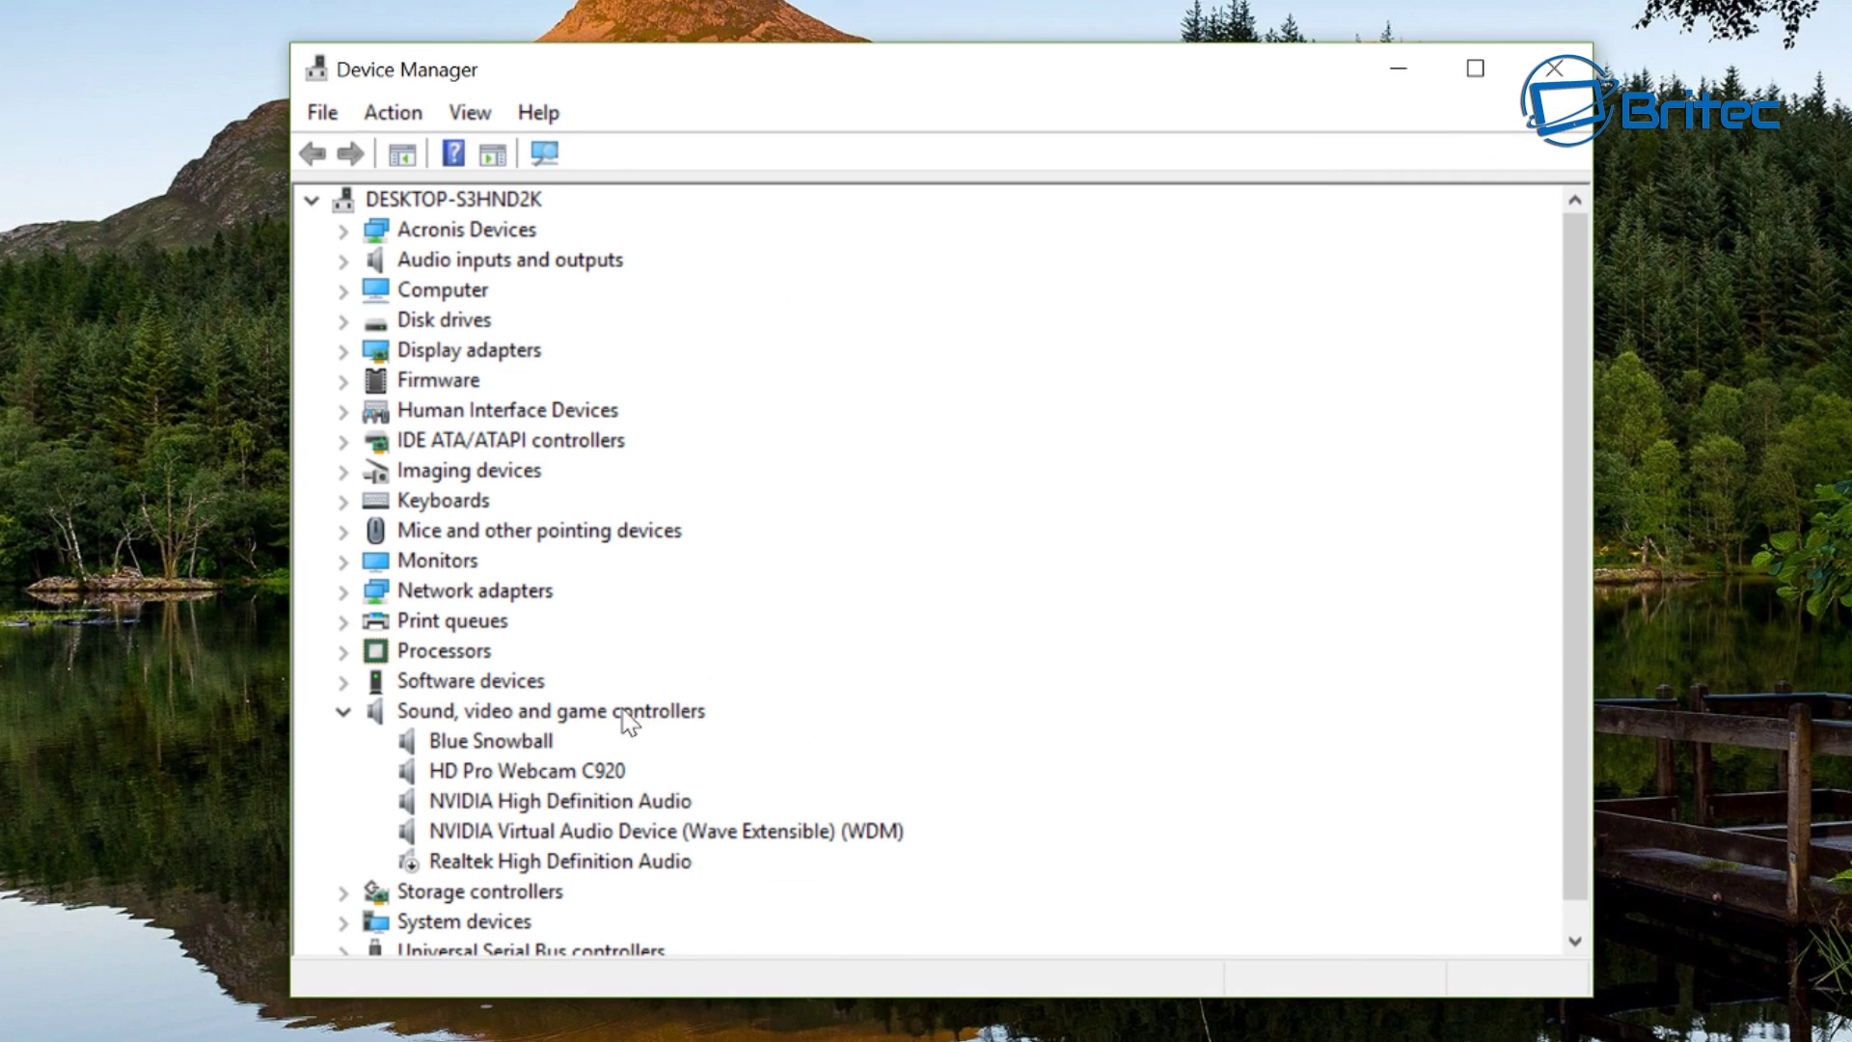
click(1046, 427)
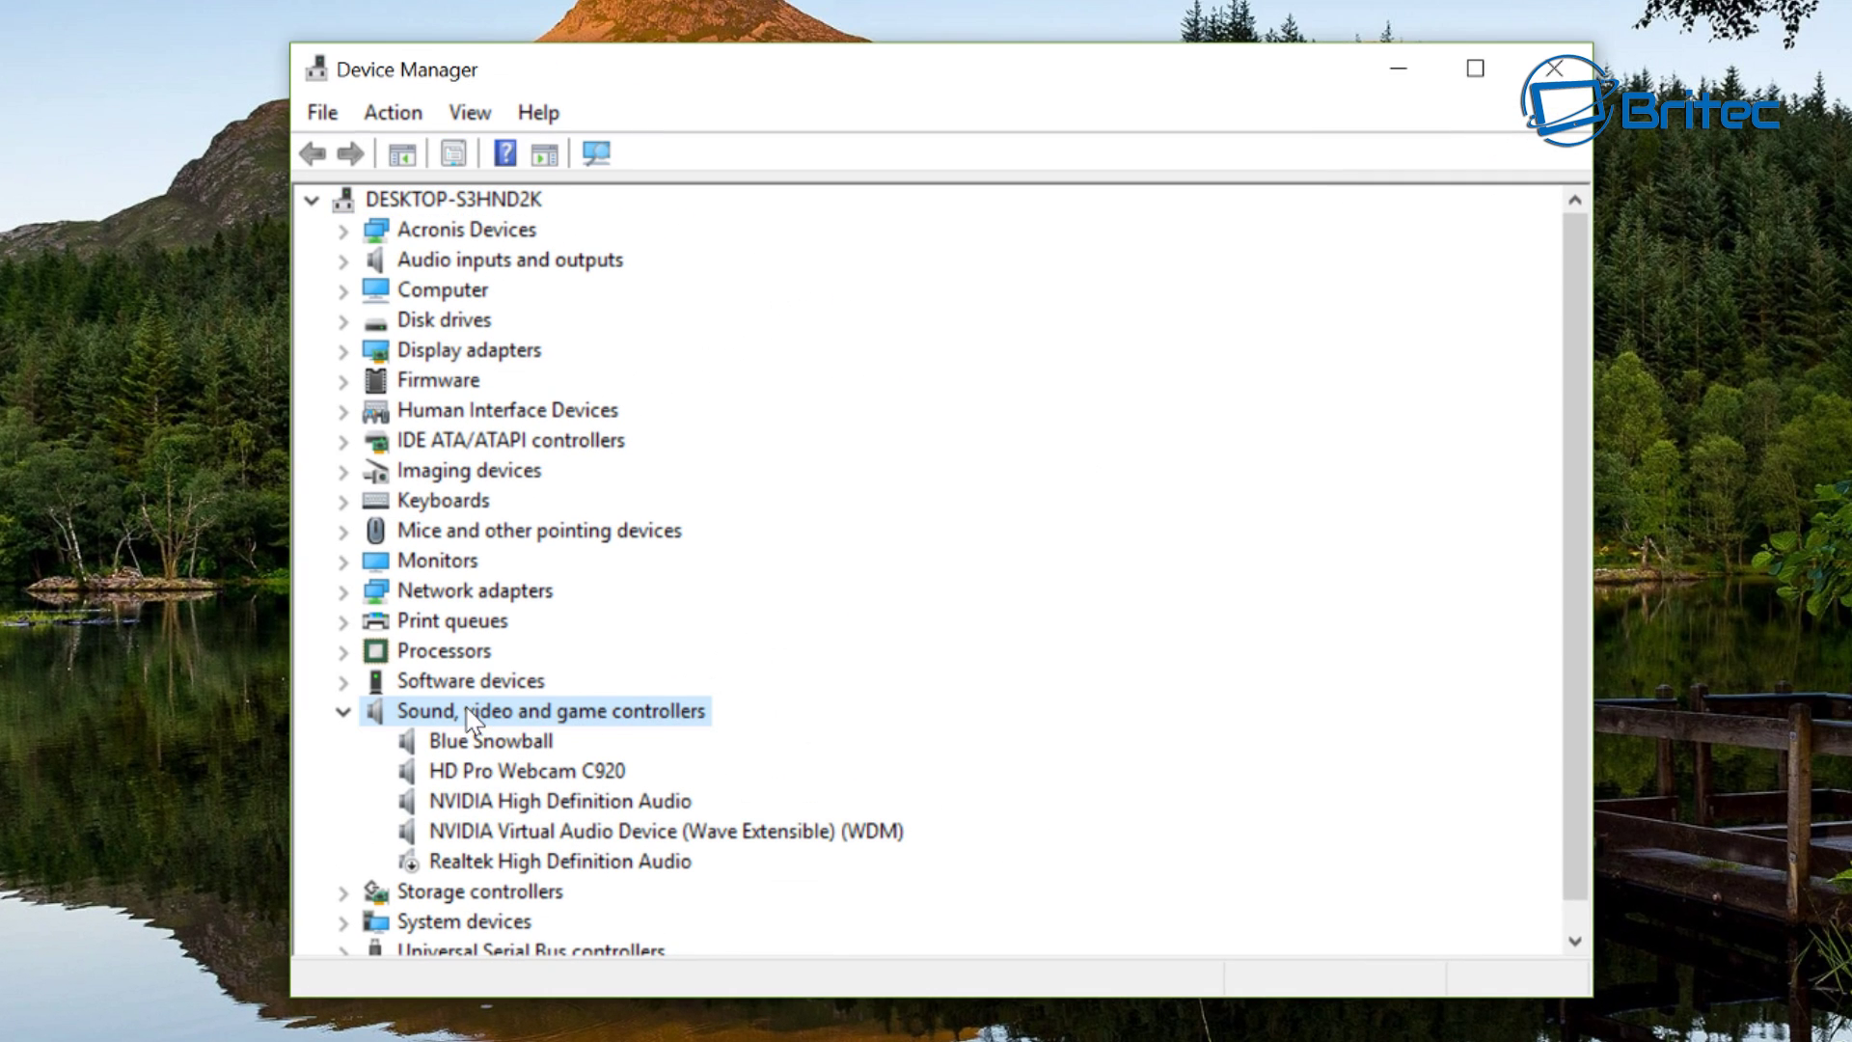
click(448, 863)
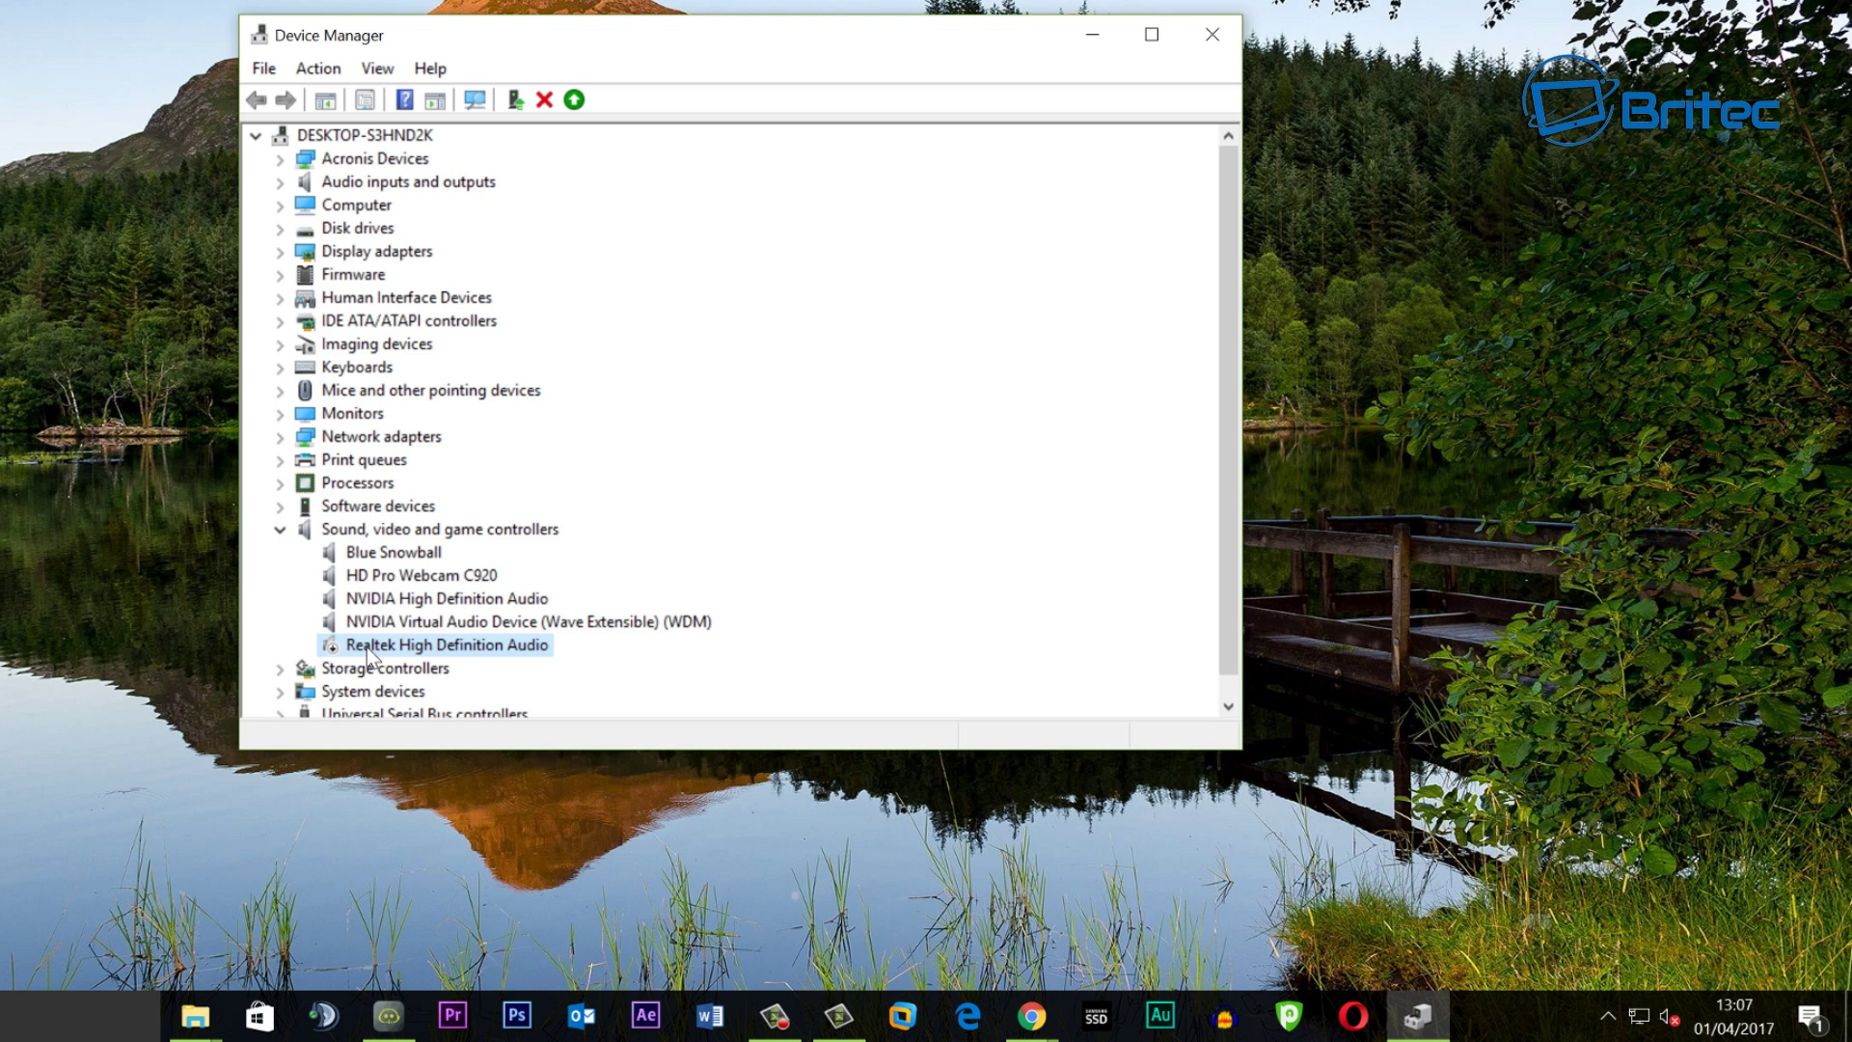
right_click(369, 651)
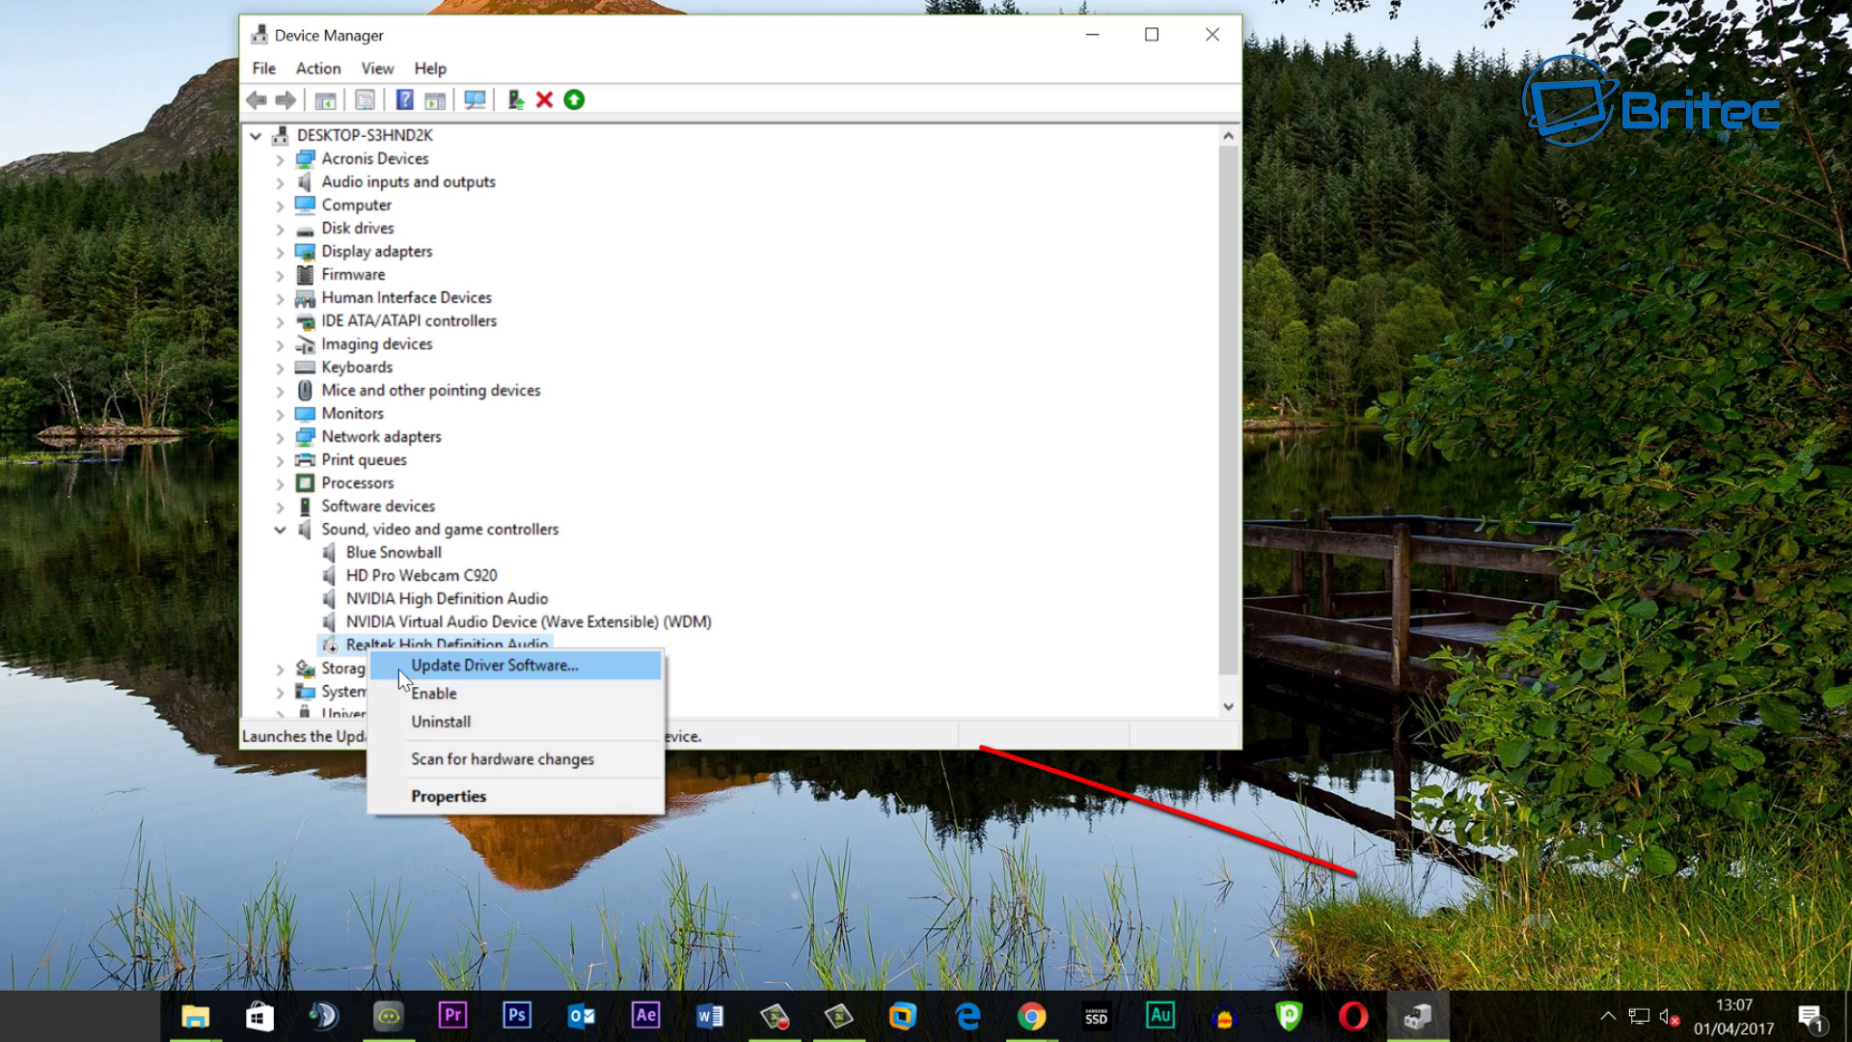
click(420, 701)
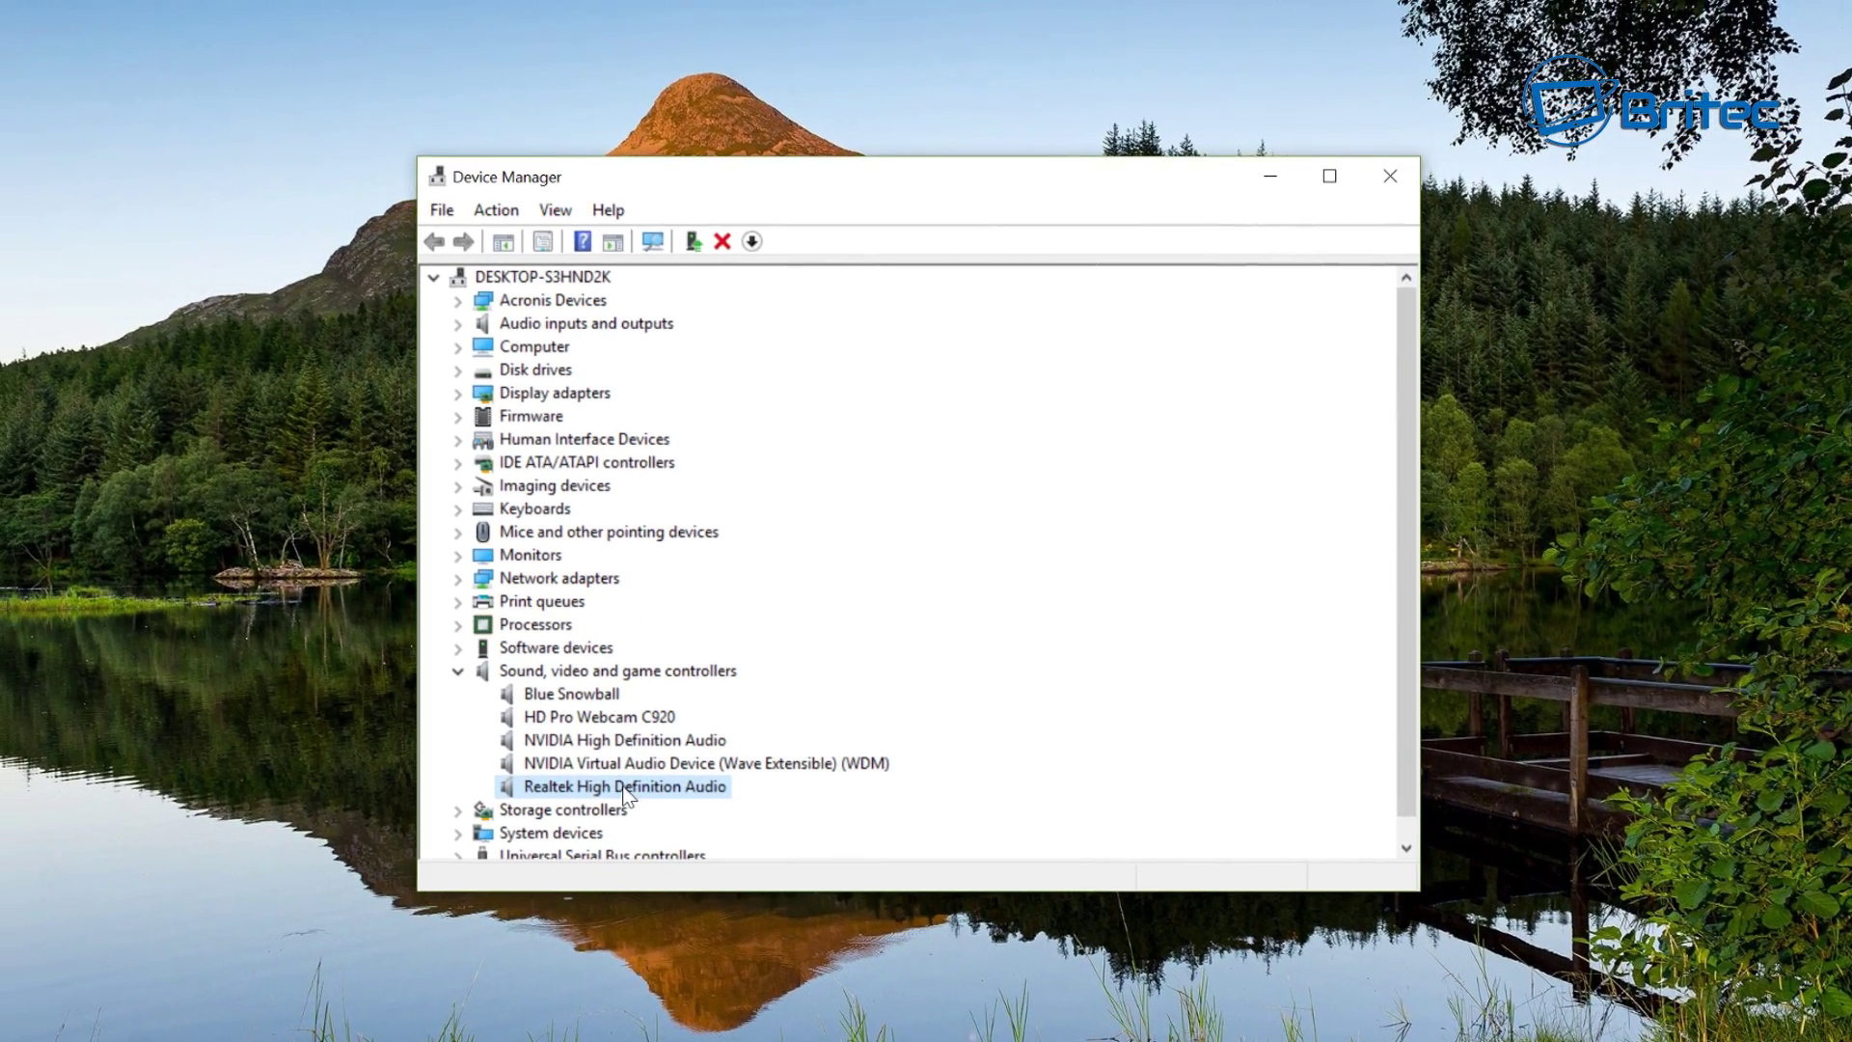
Examine the Realtek High Definition Audio properties for the device status, driver date and driver version.
right_click(492, 681)
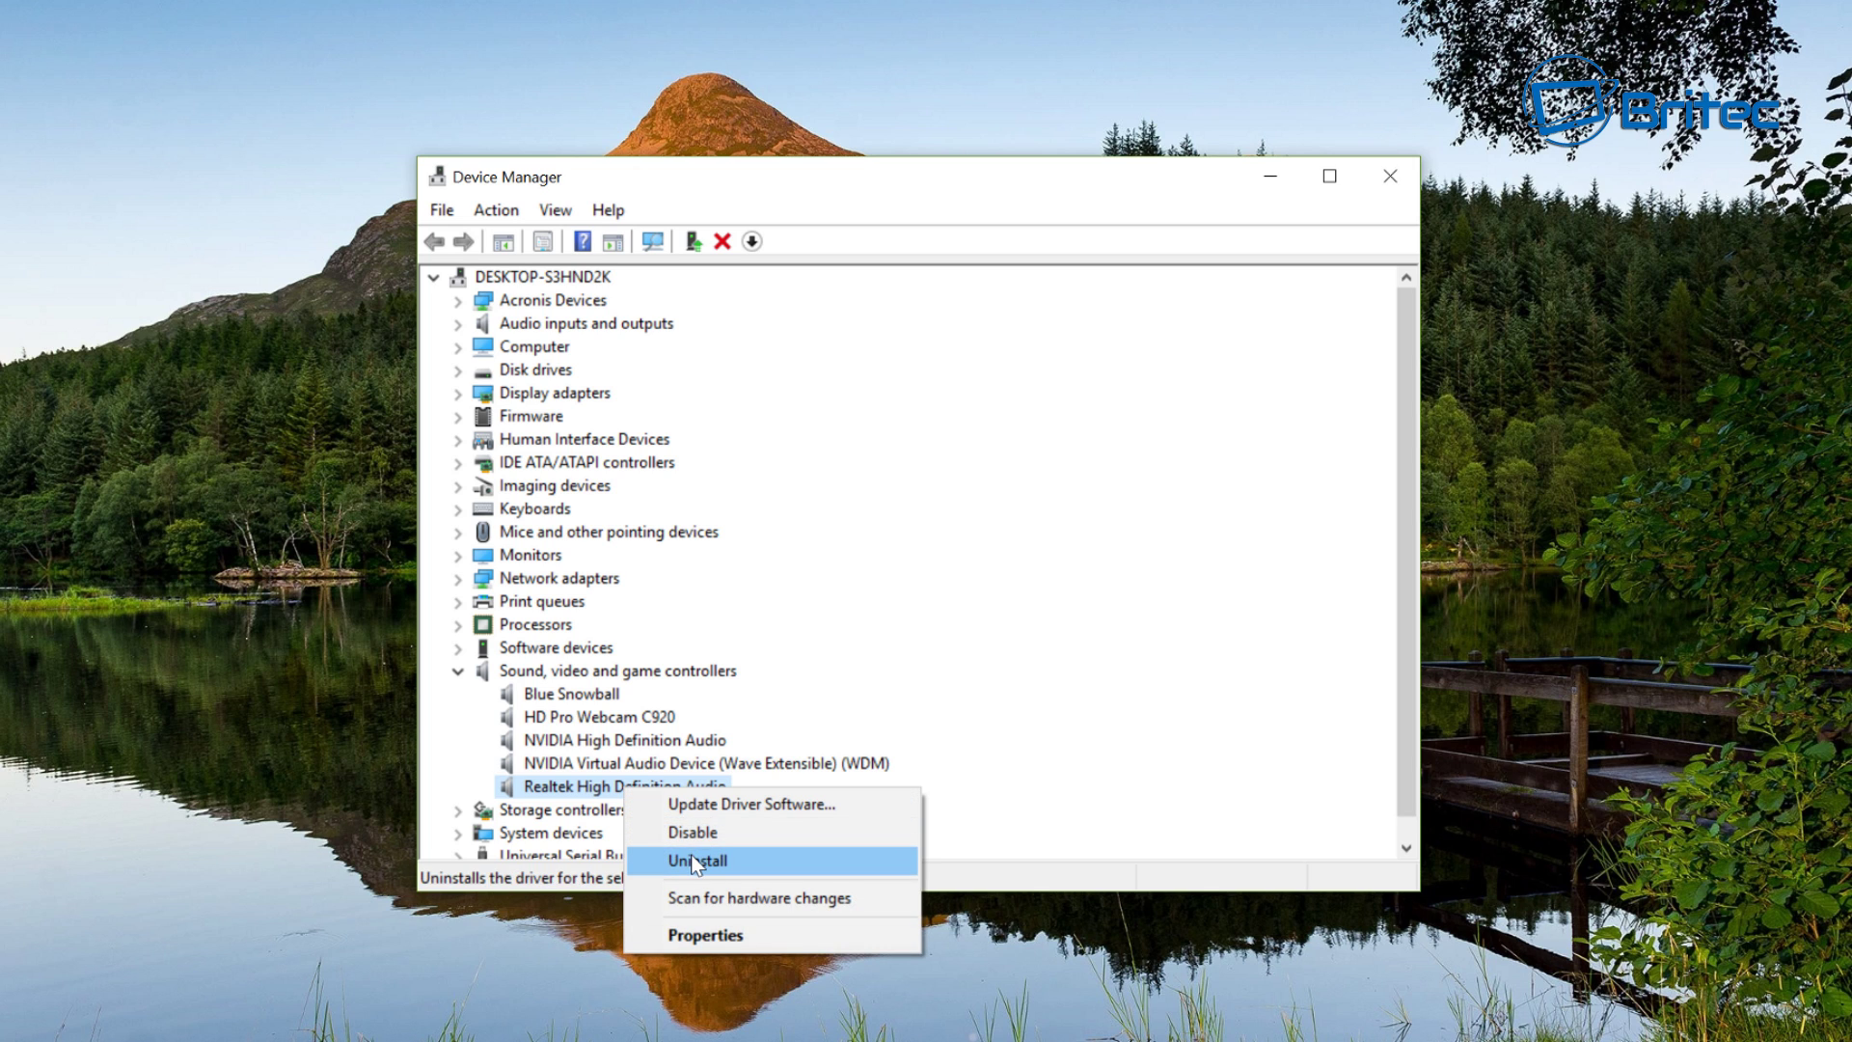
click(715, 936)
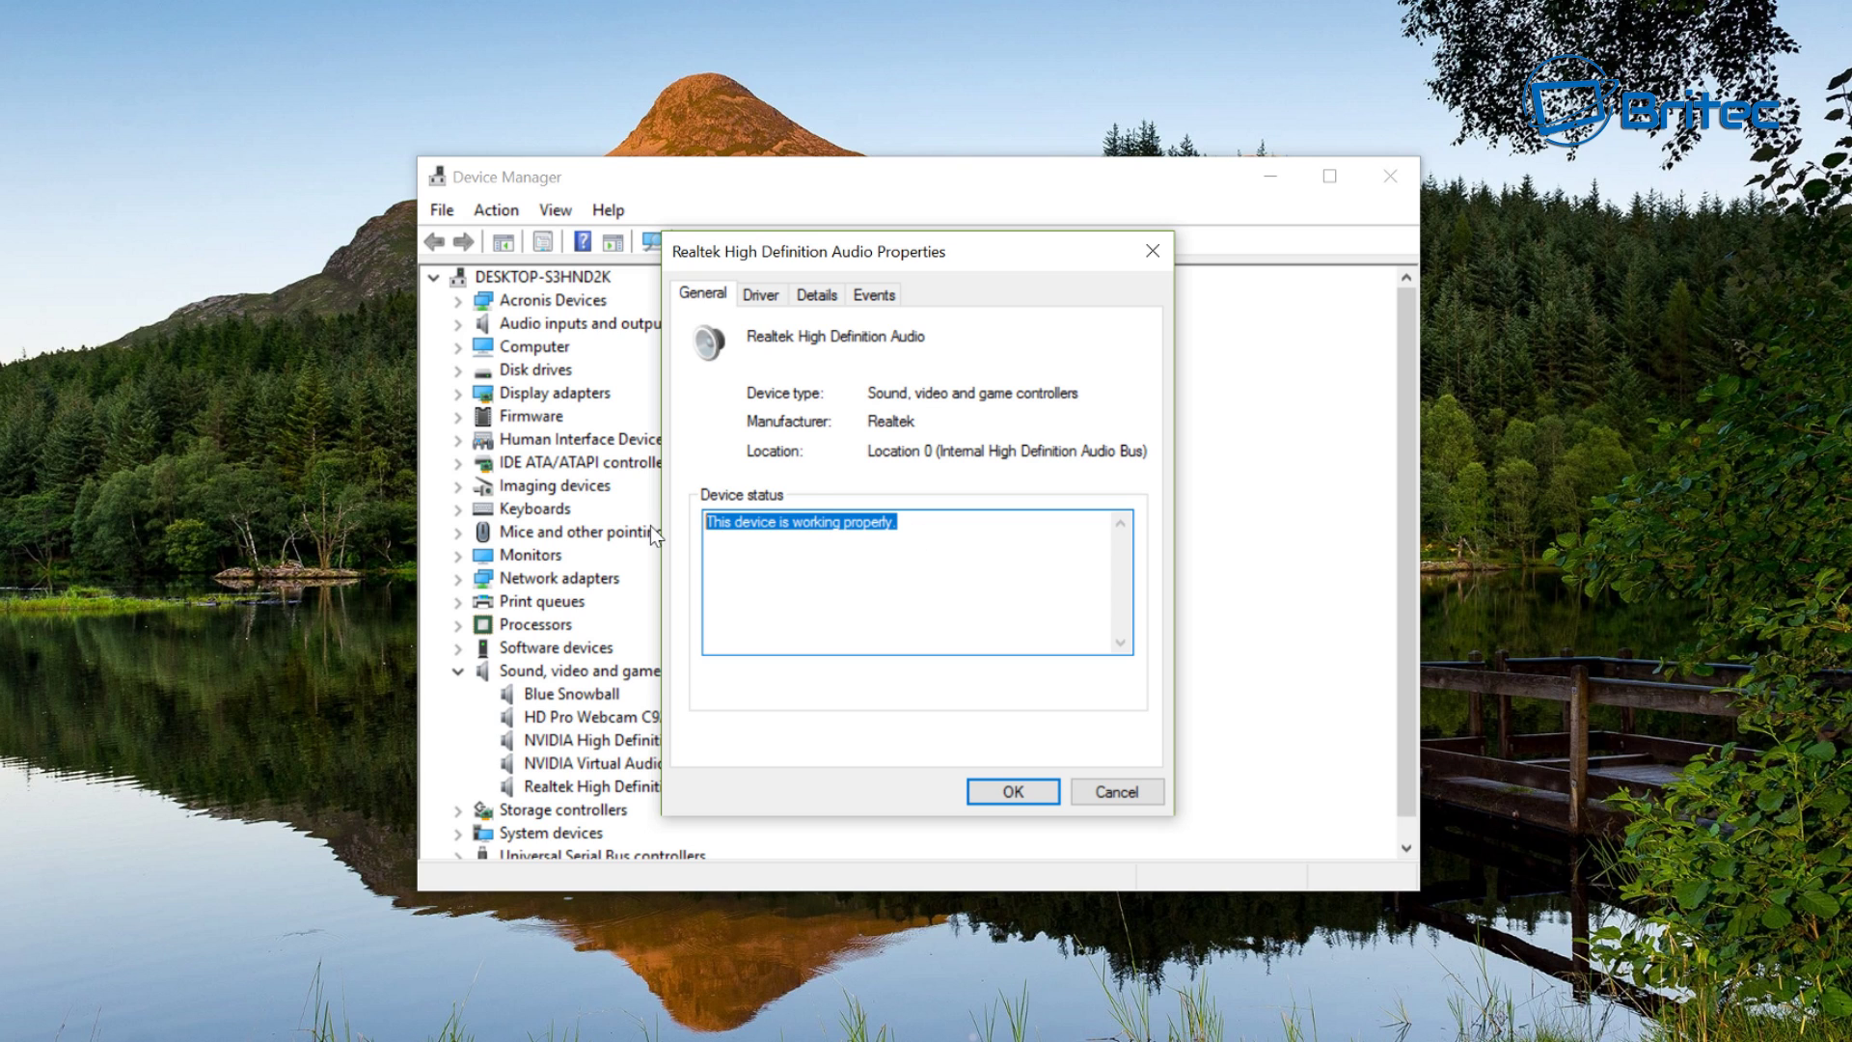
click(800, 573)
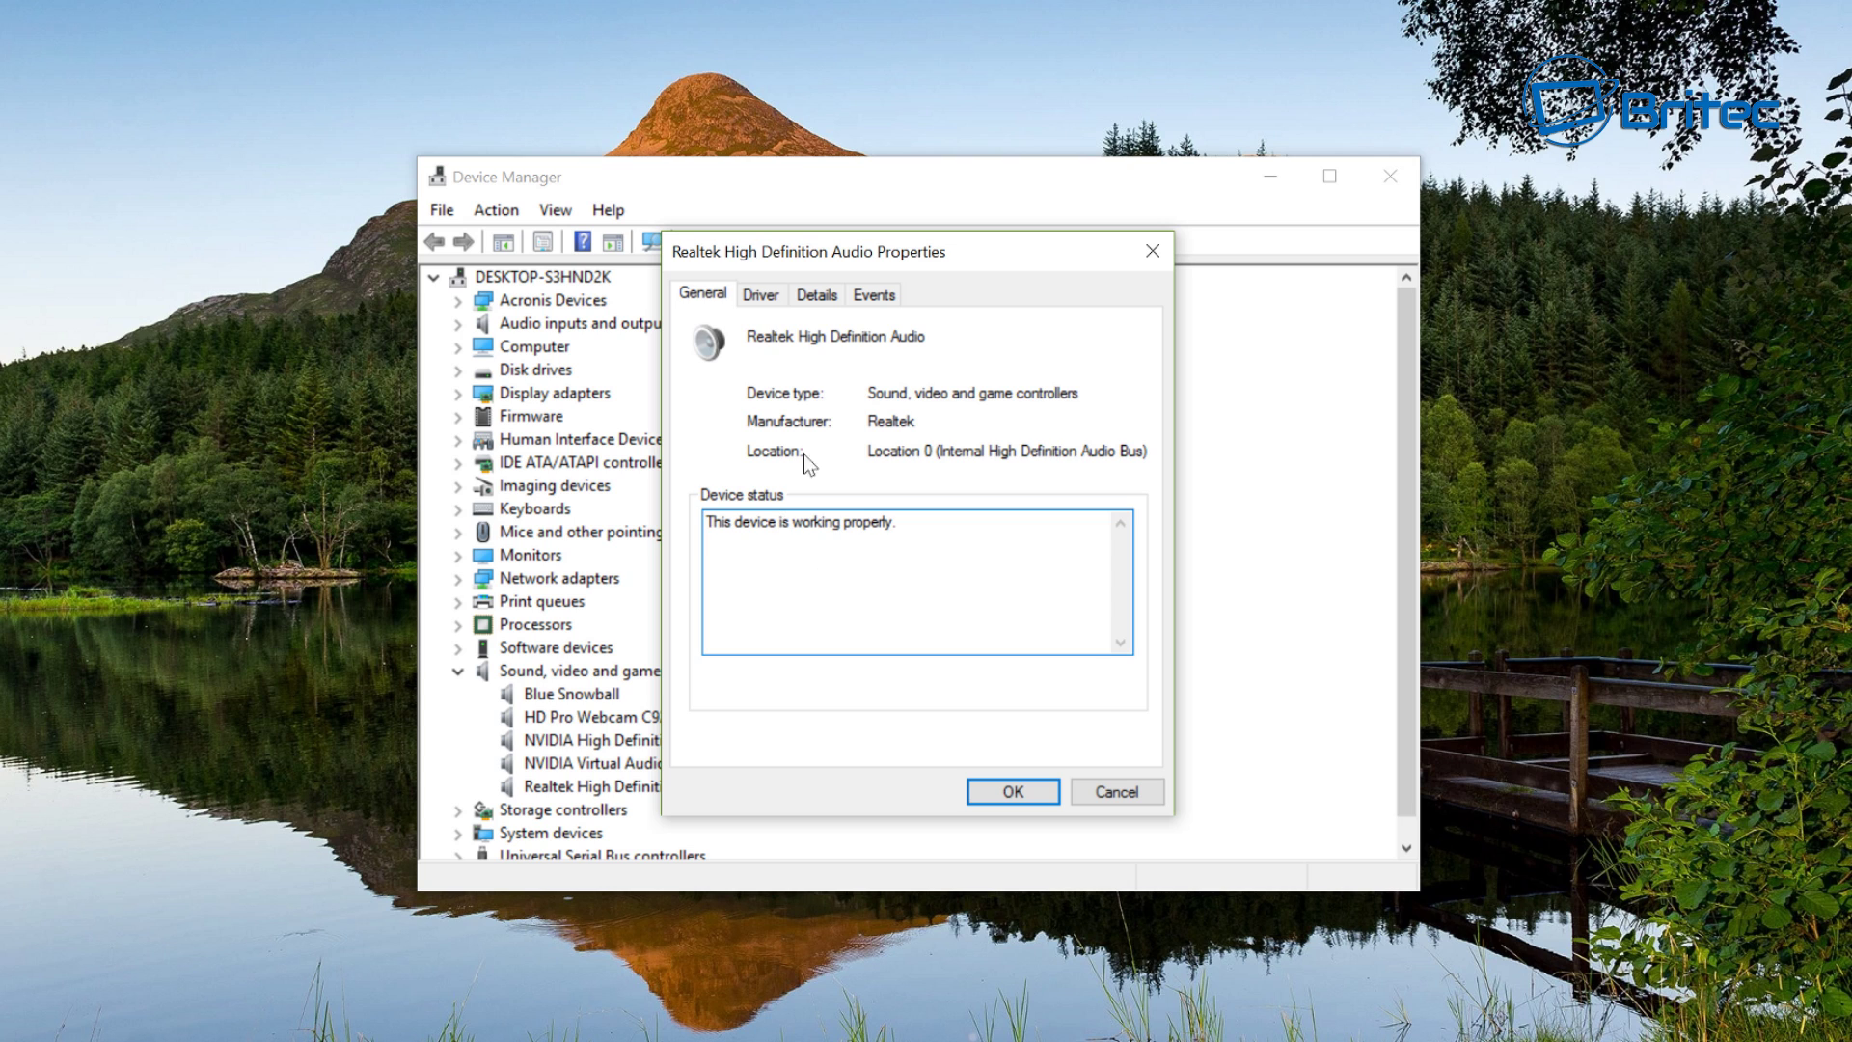
click(762, 296)
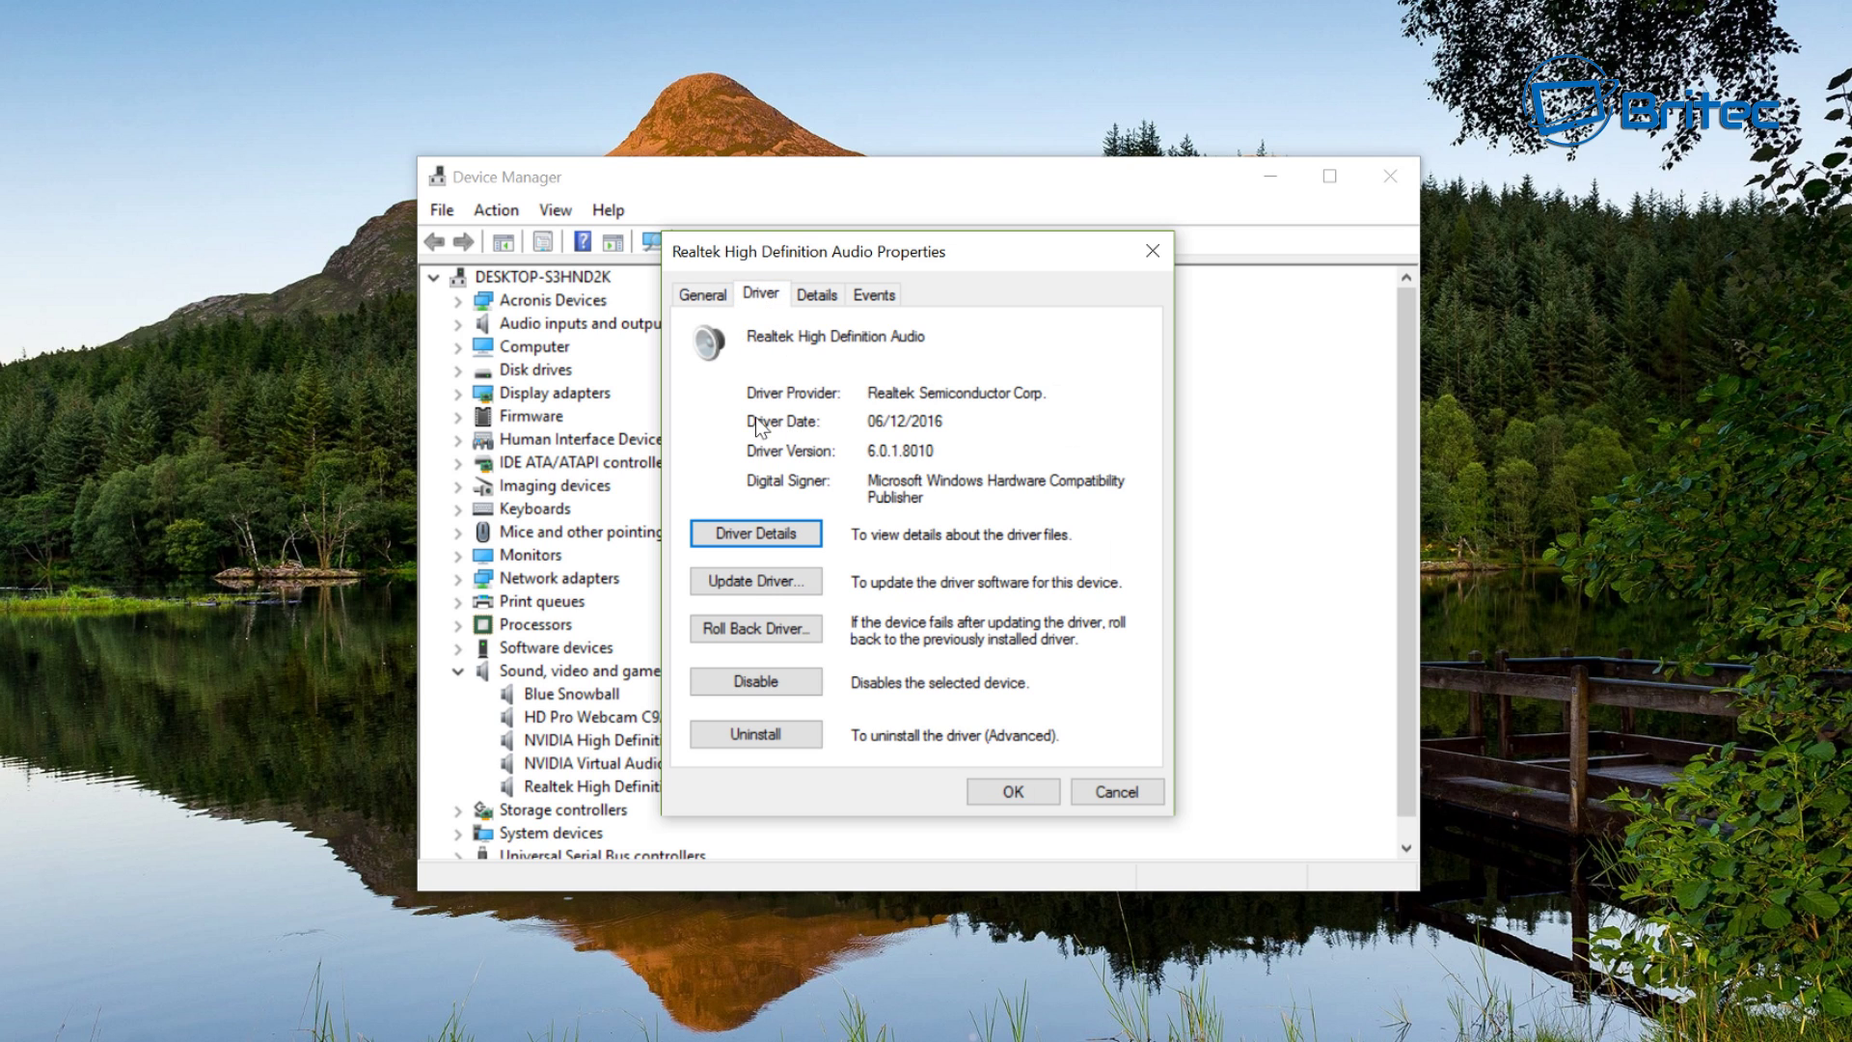
click(961, 436)
key(ctrl+a)
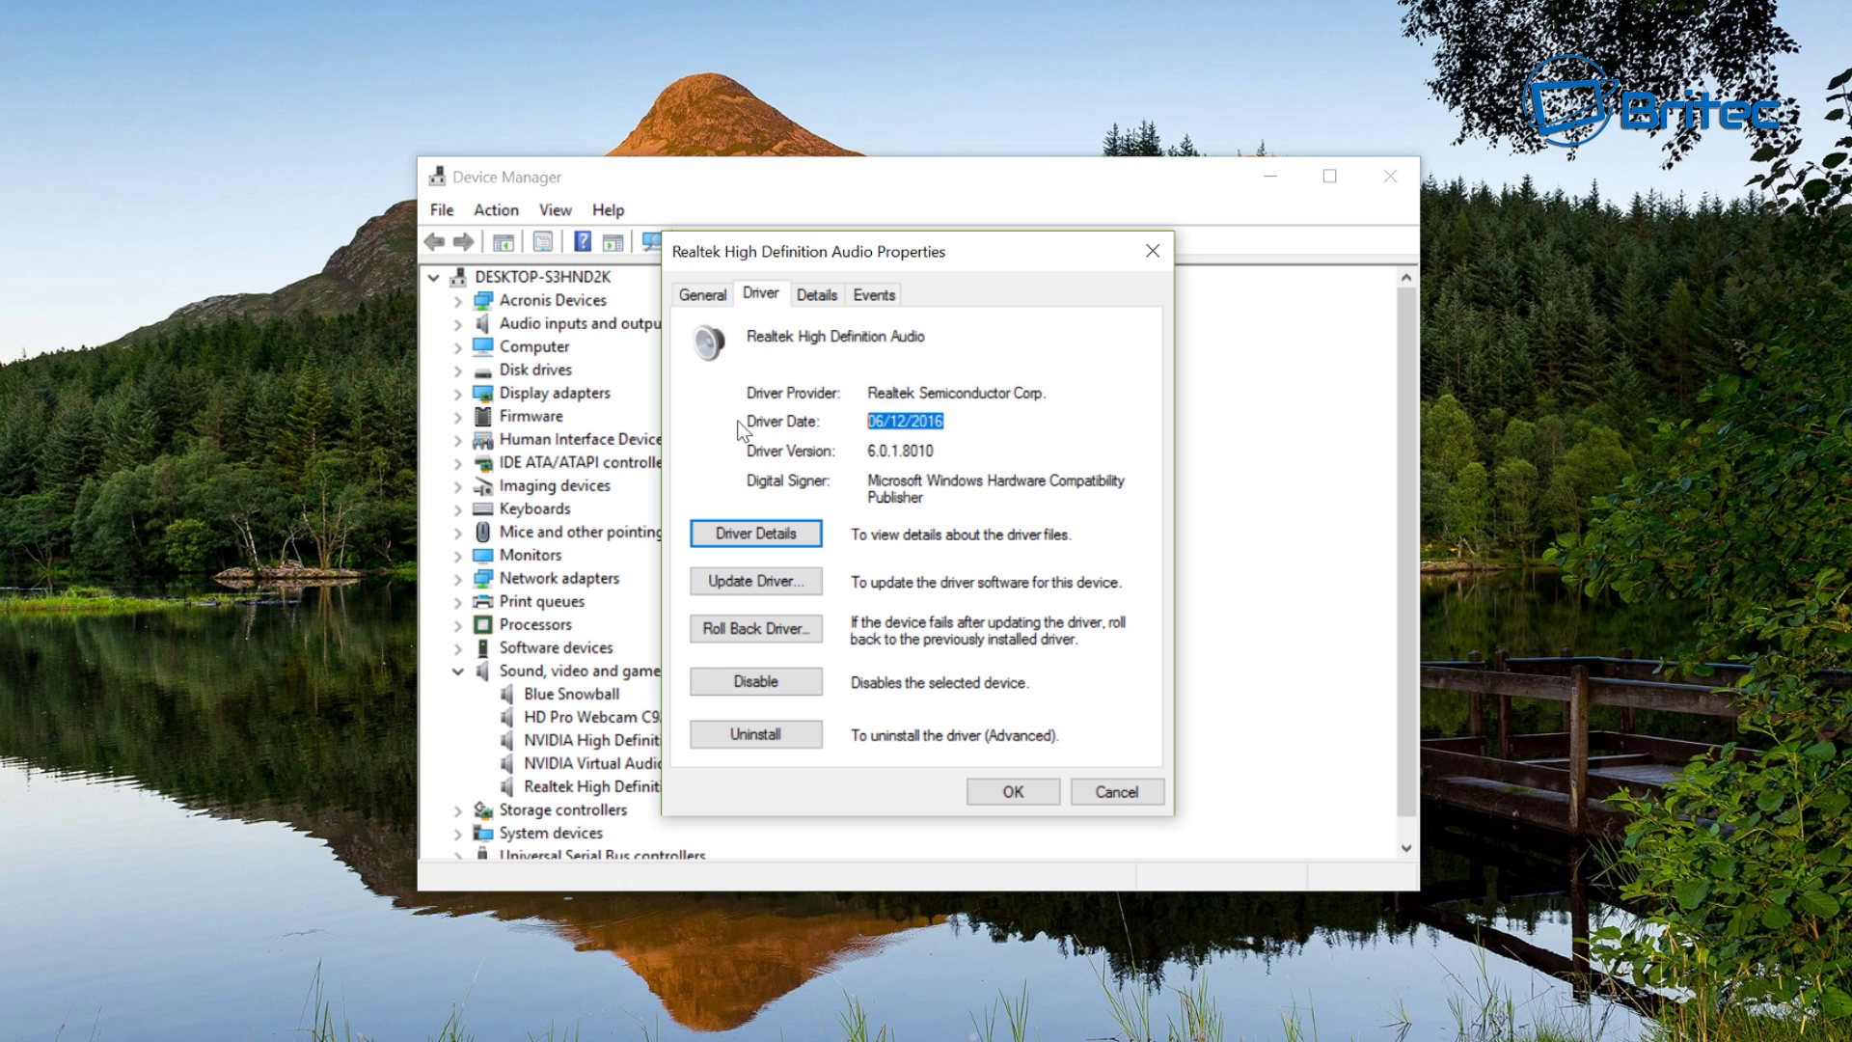
click(996, 441)
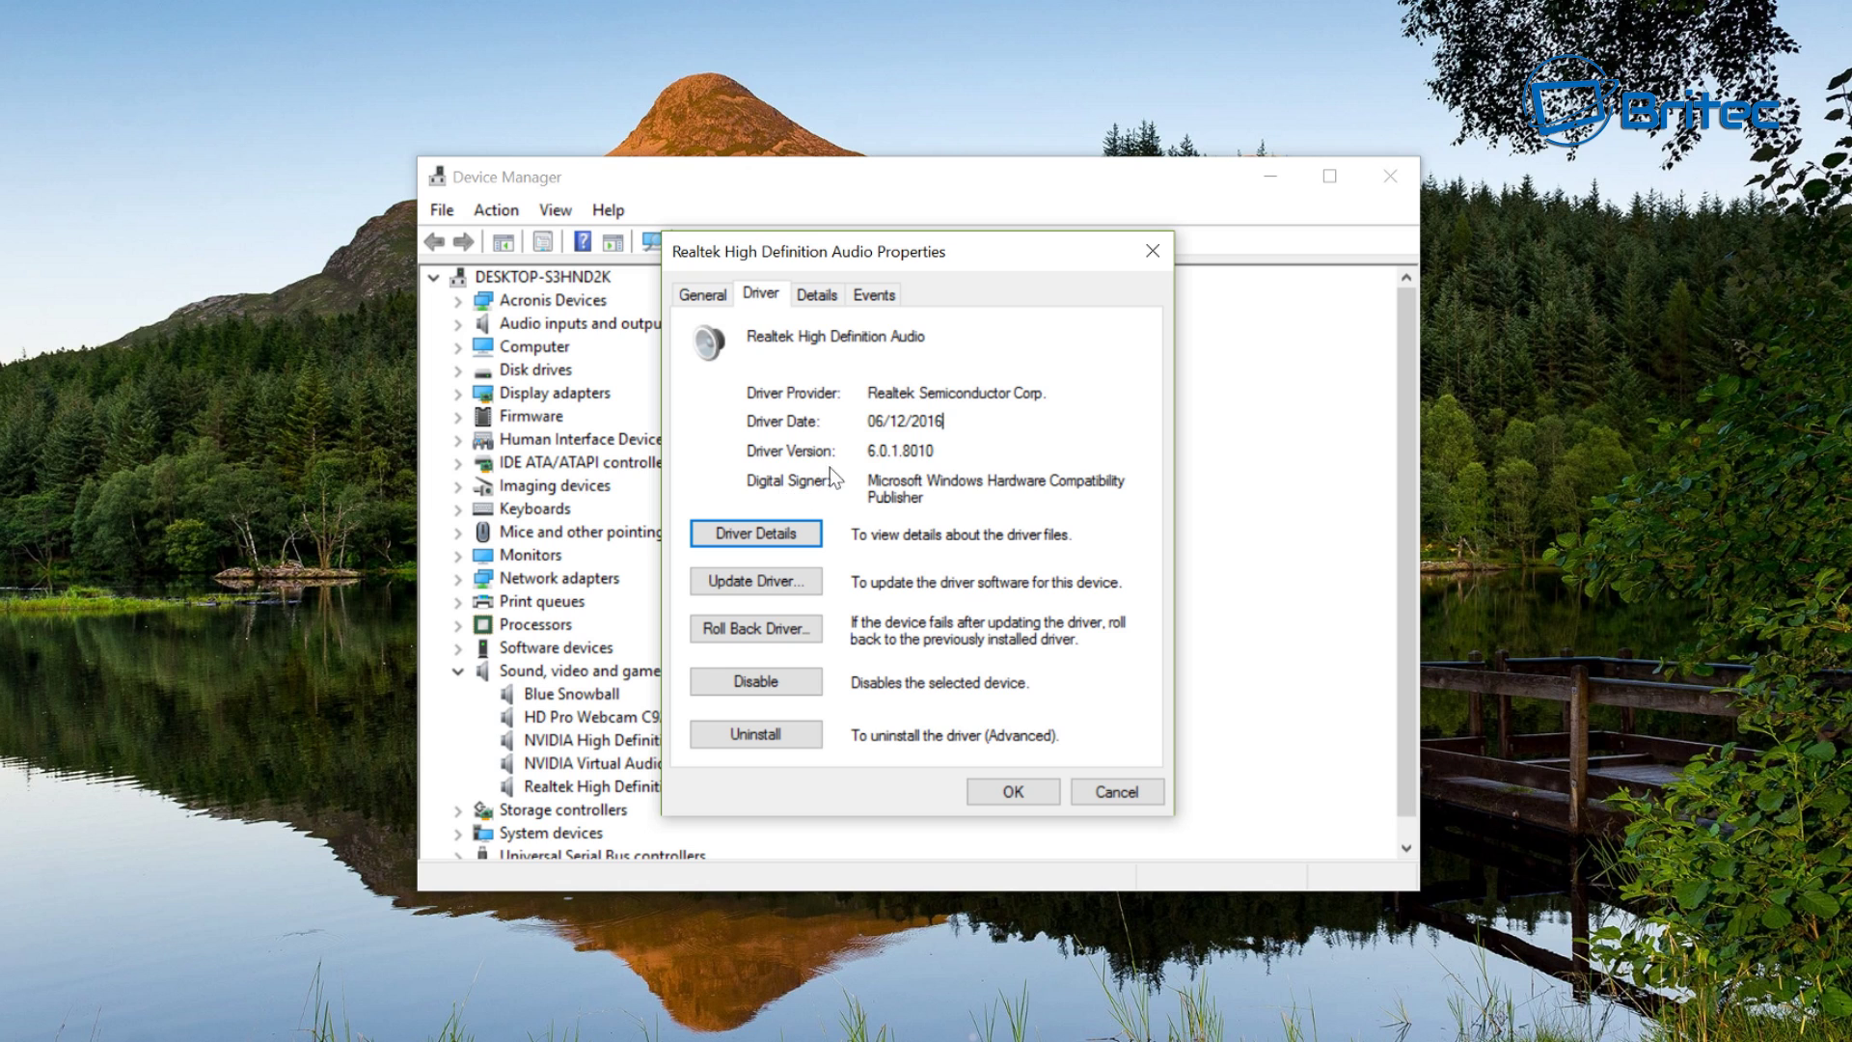
drag(937, 450, 860, 449)
click(959, 472)
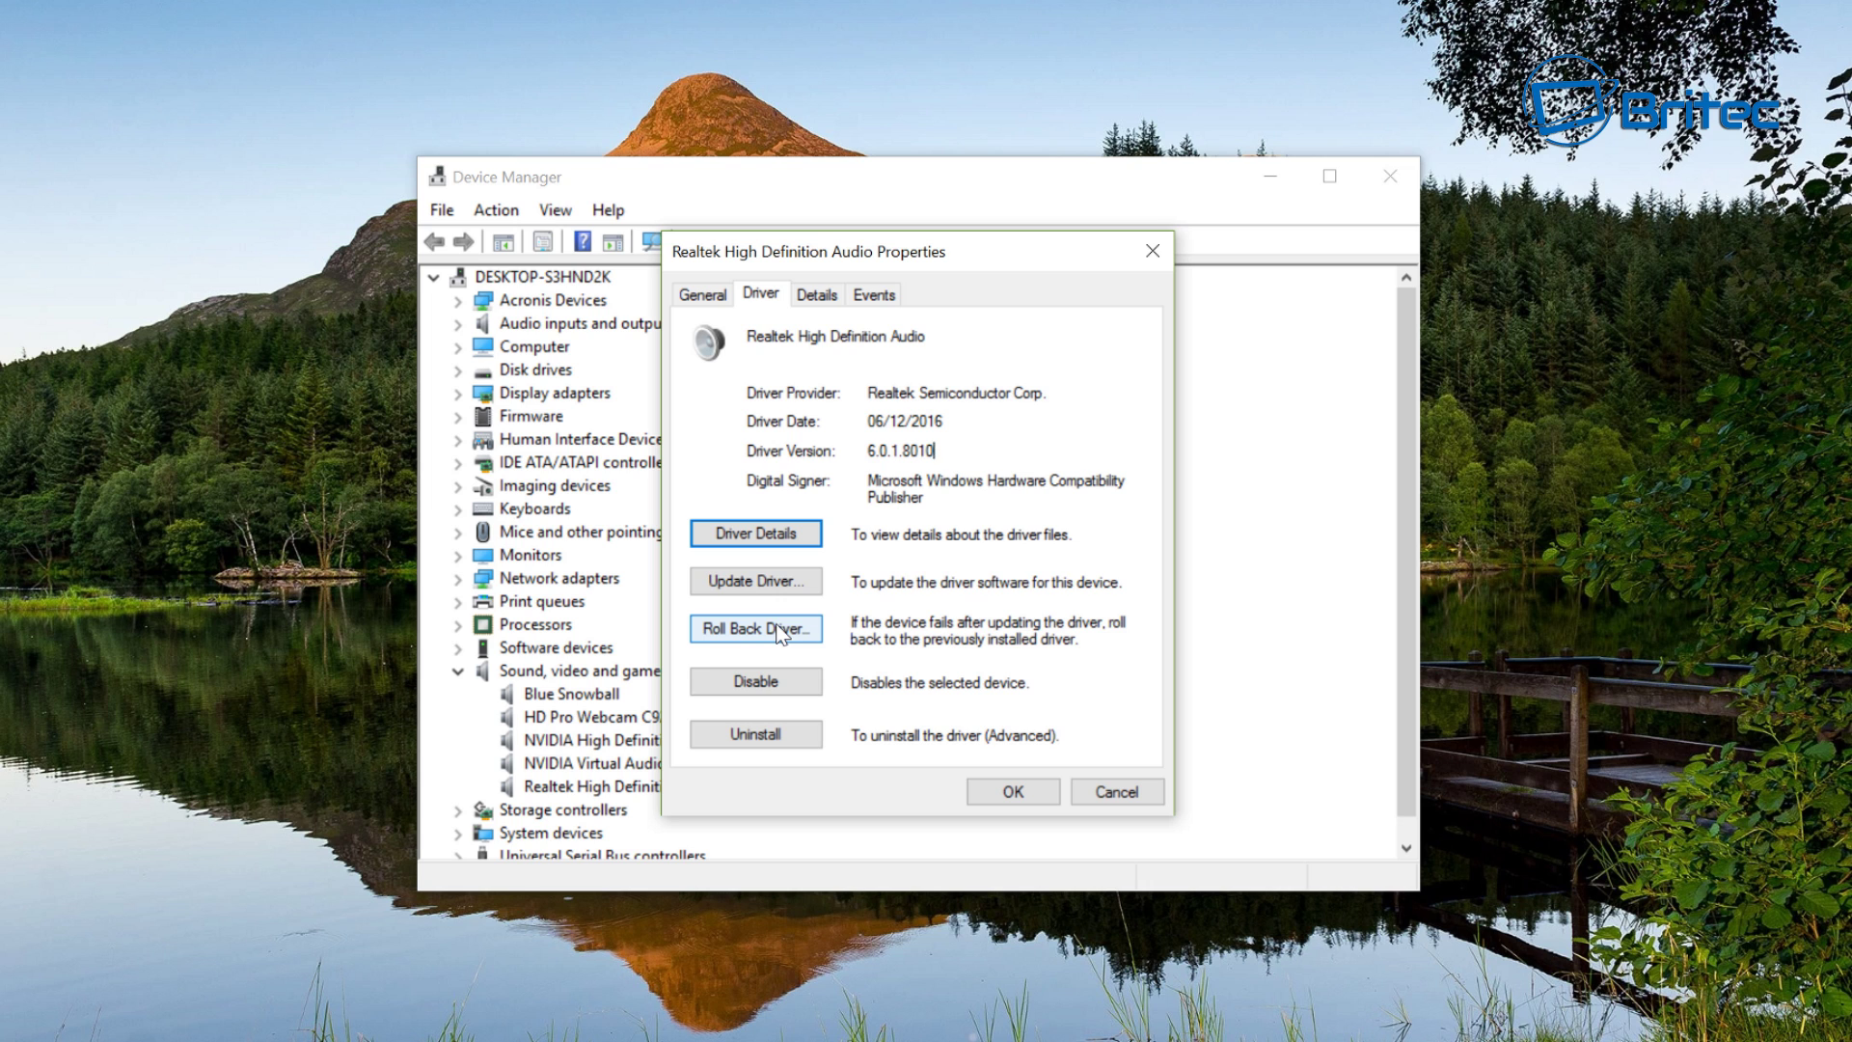
Examine the compatible drivers already on the computer for the Realtek device, comparing High Definition Audio Device and Realtek High Definition Audio.
click(793, 577)
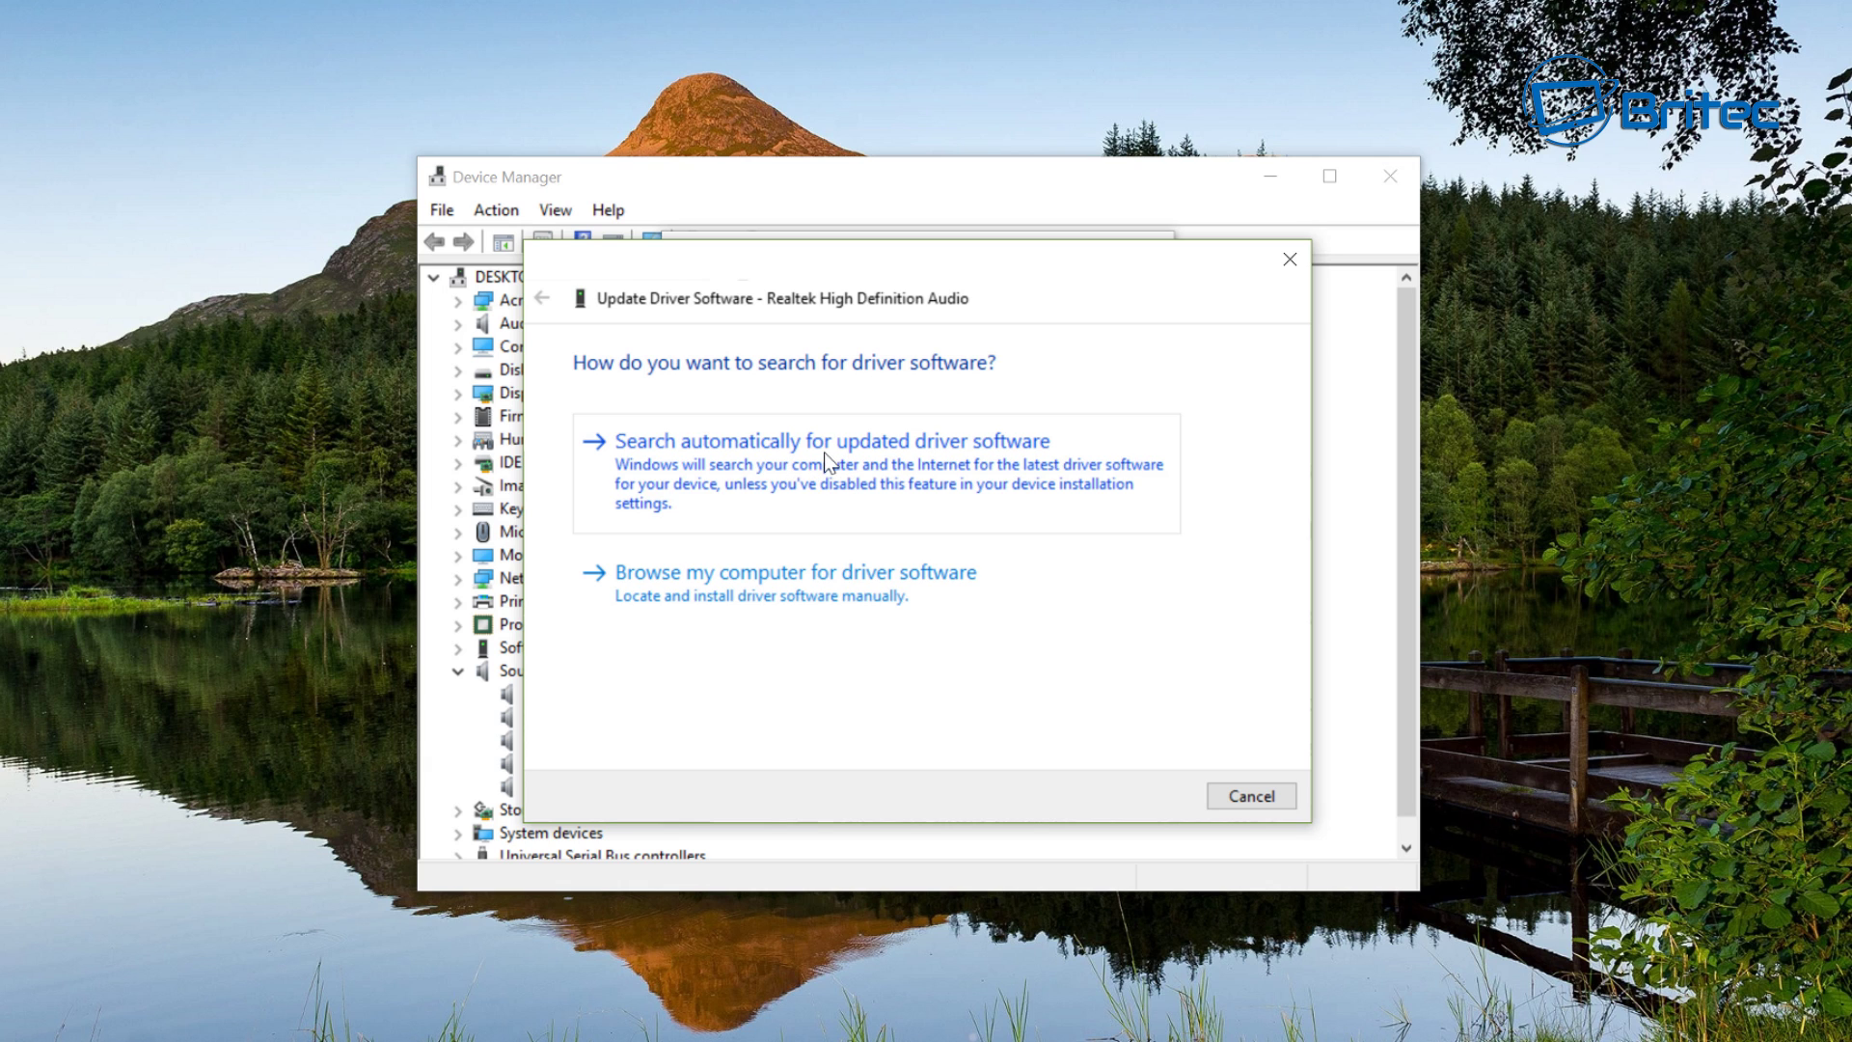
click(709, 577)
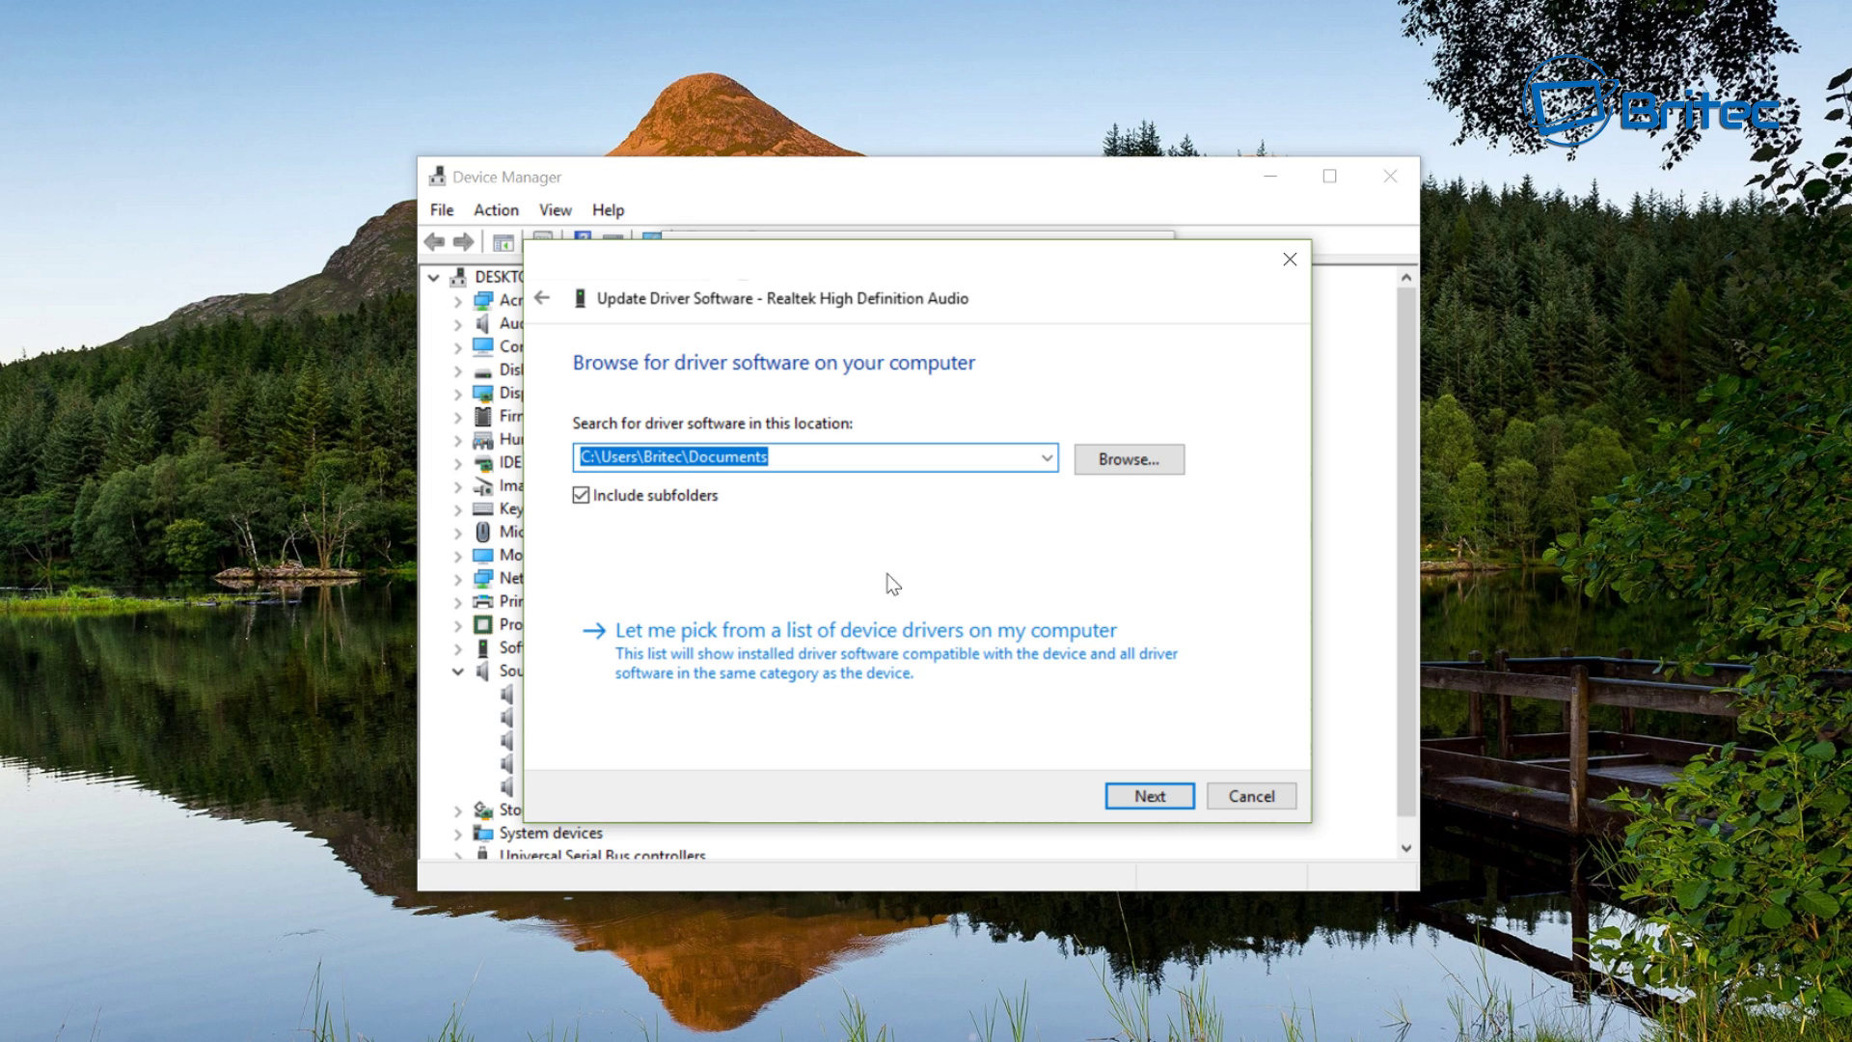
click(785, 637)
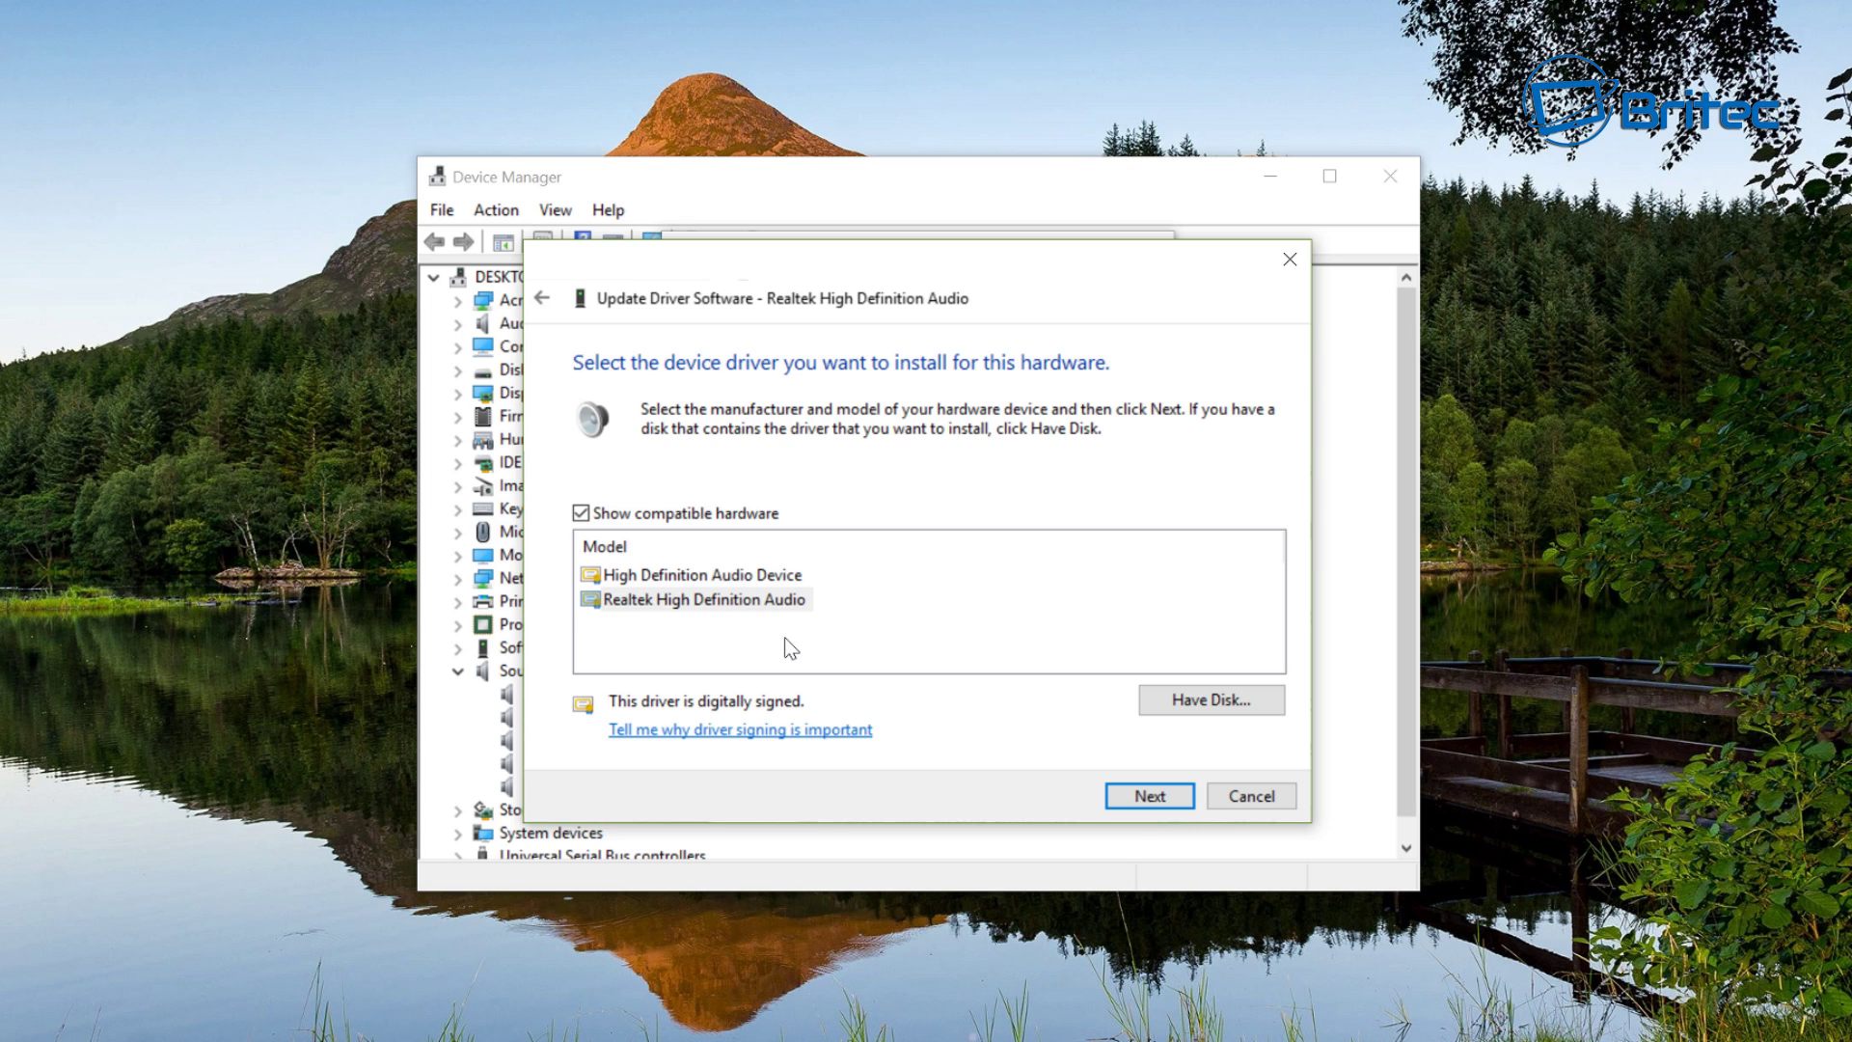
click(655, 577)
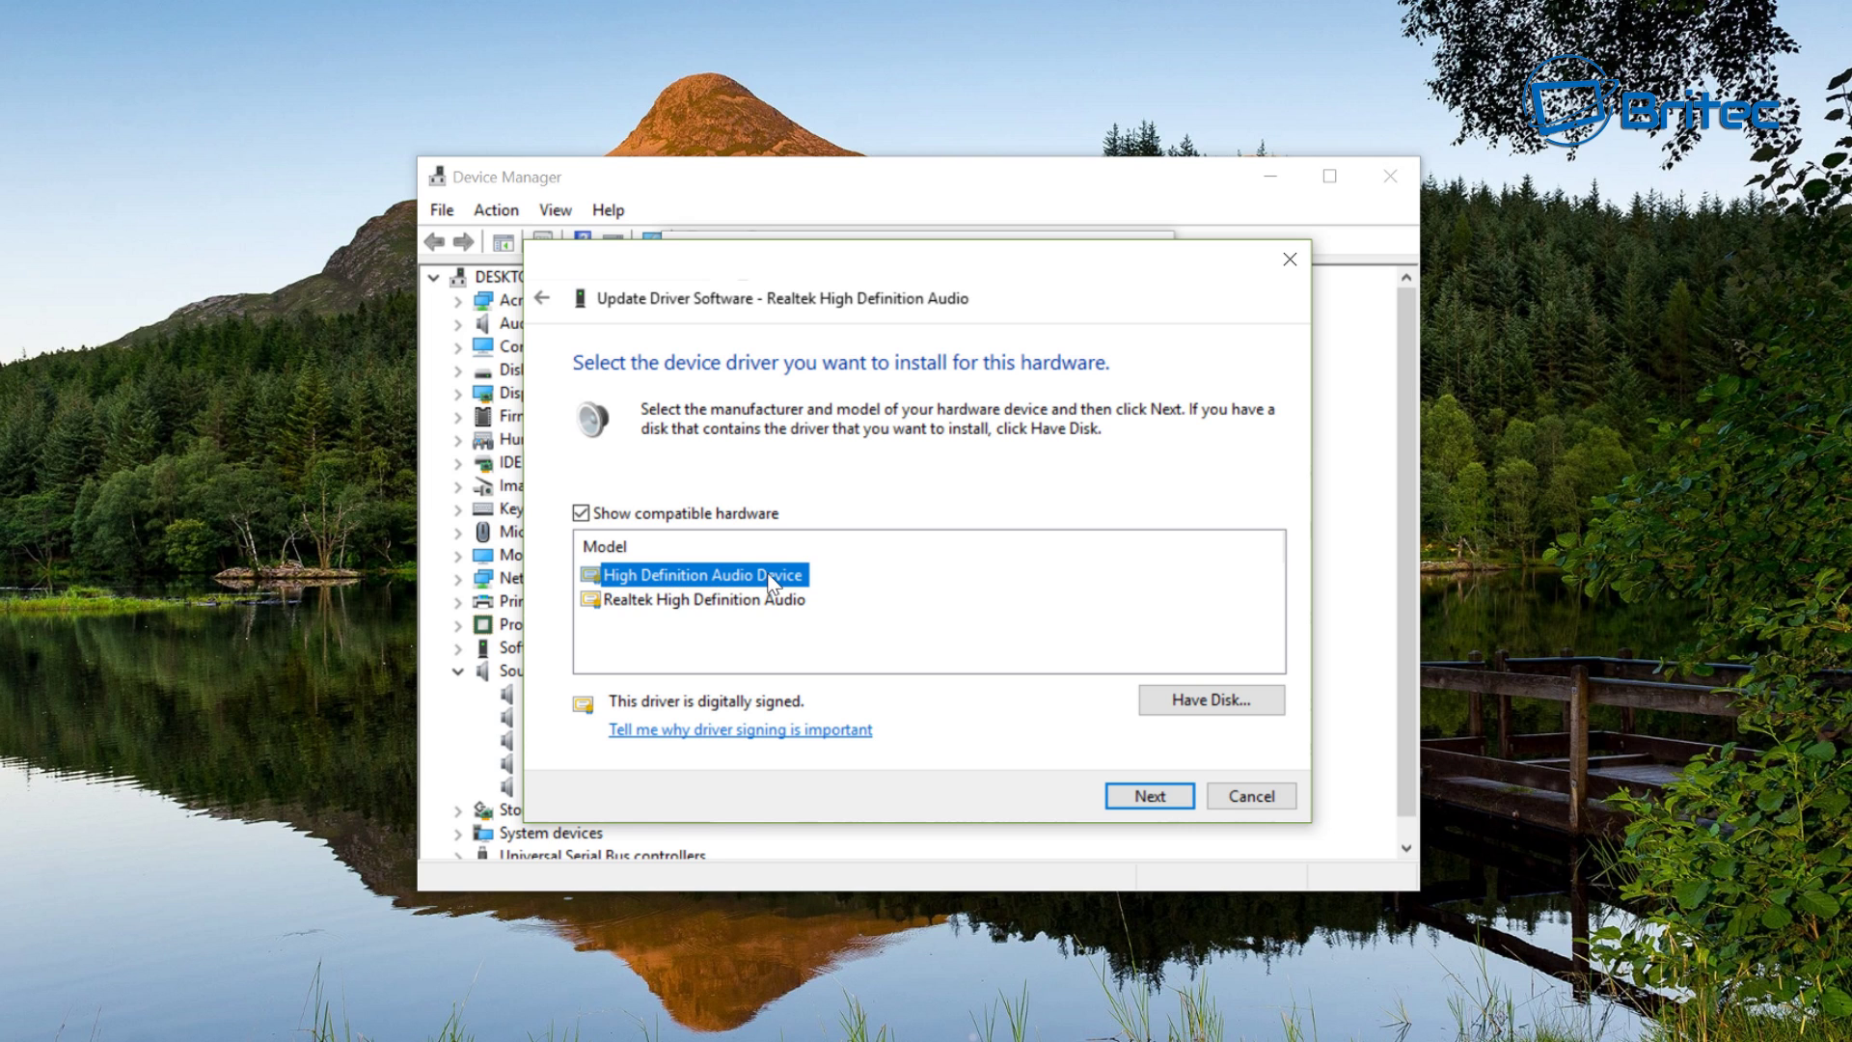
click(718, 598)
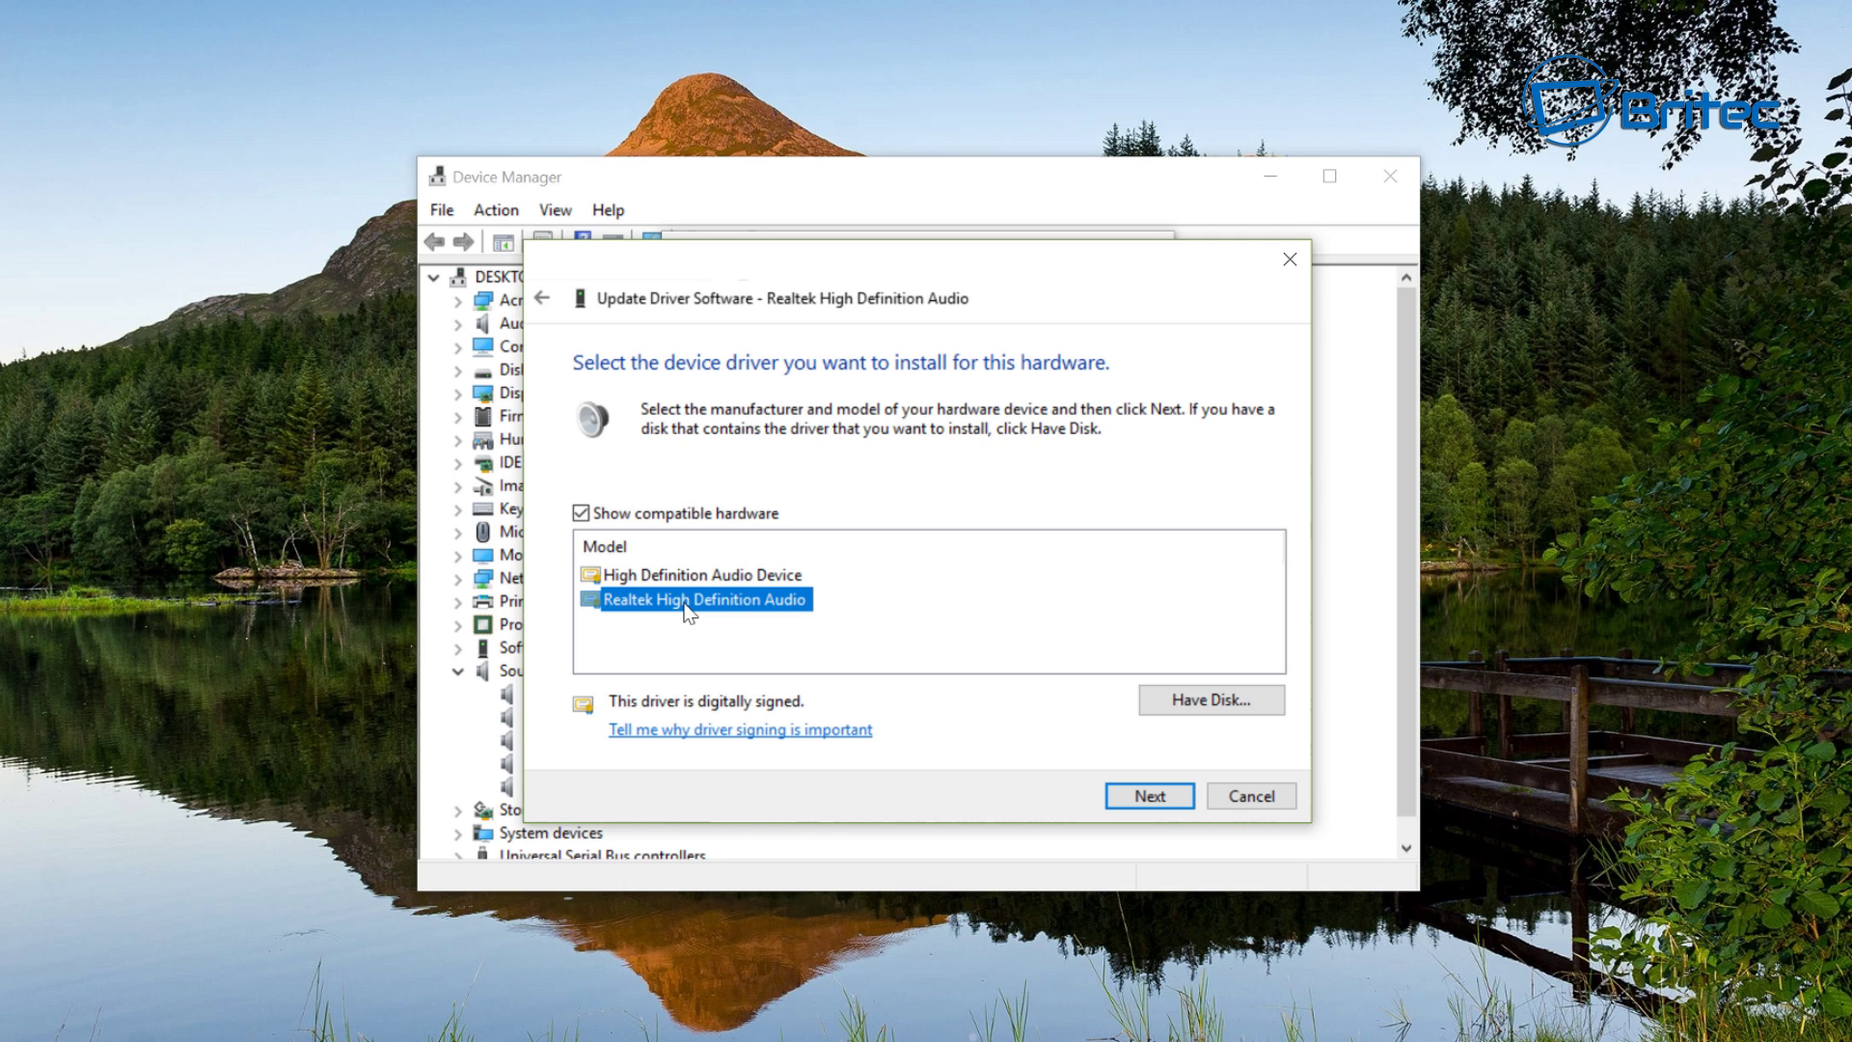
Inspect the option to install the driver from a manufacturer's disk, then cancel the driver update and close the Realtek properties.
click(1206, 704)
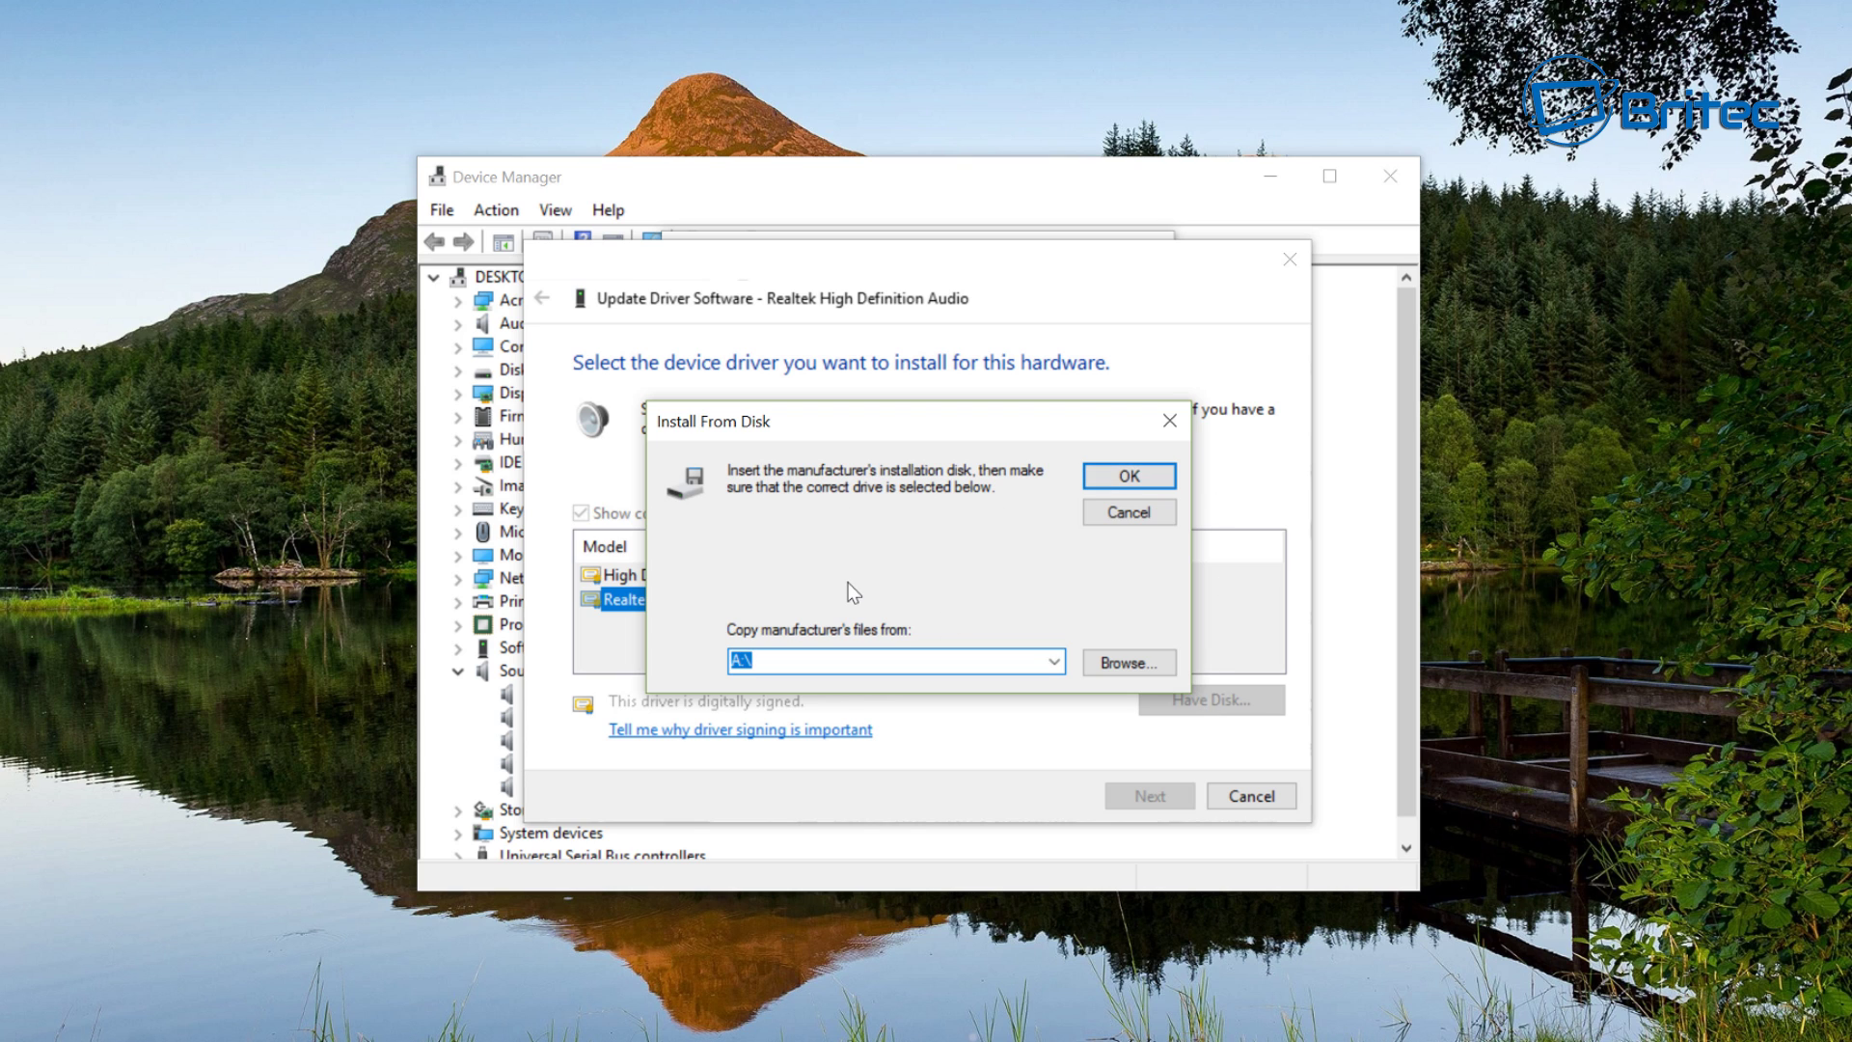
click(775, 668)
click(1051, 667)
click(1051, 667)
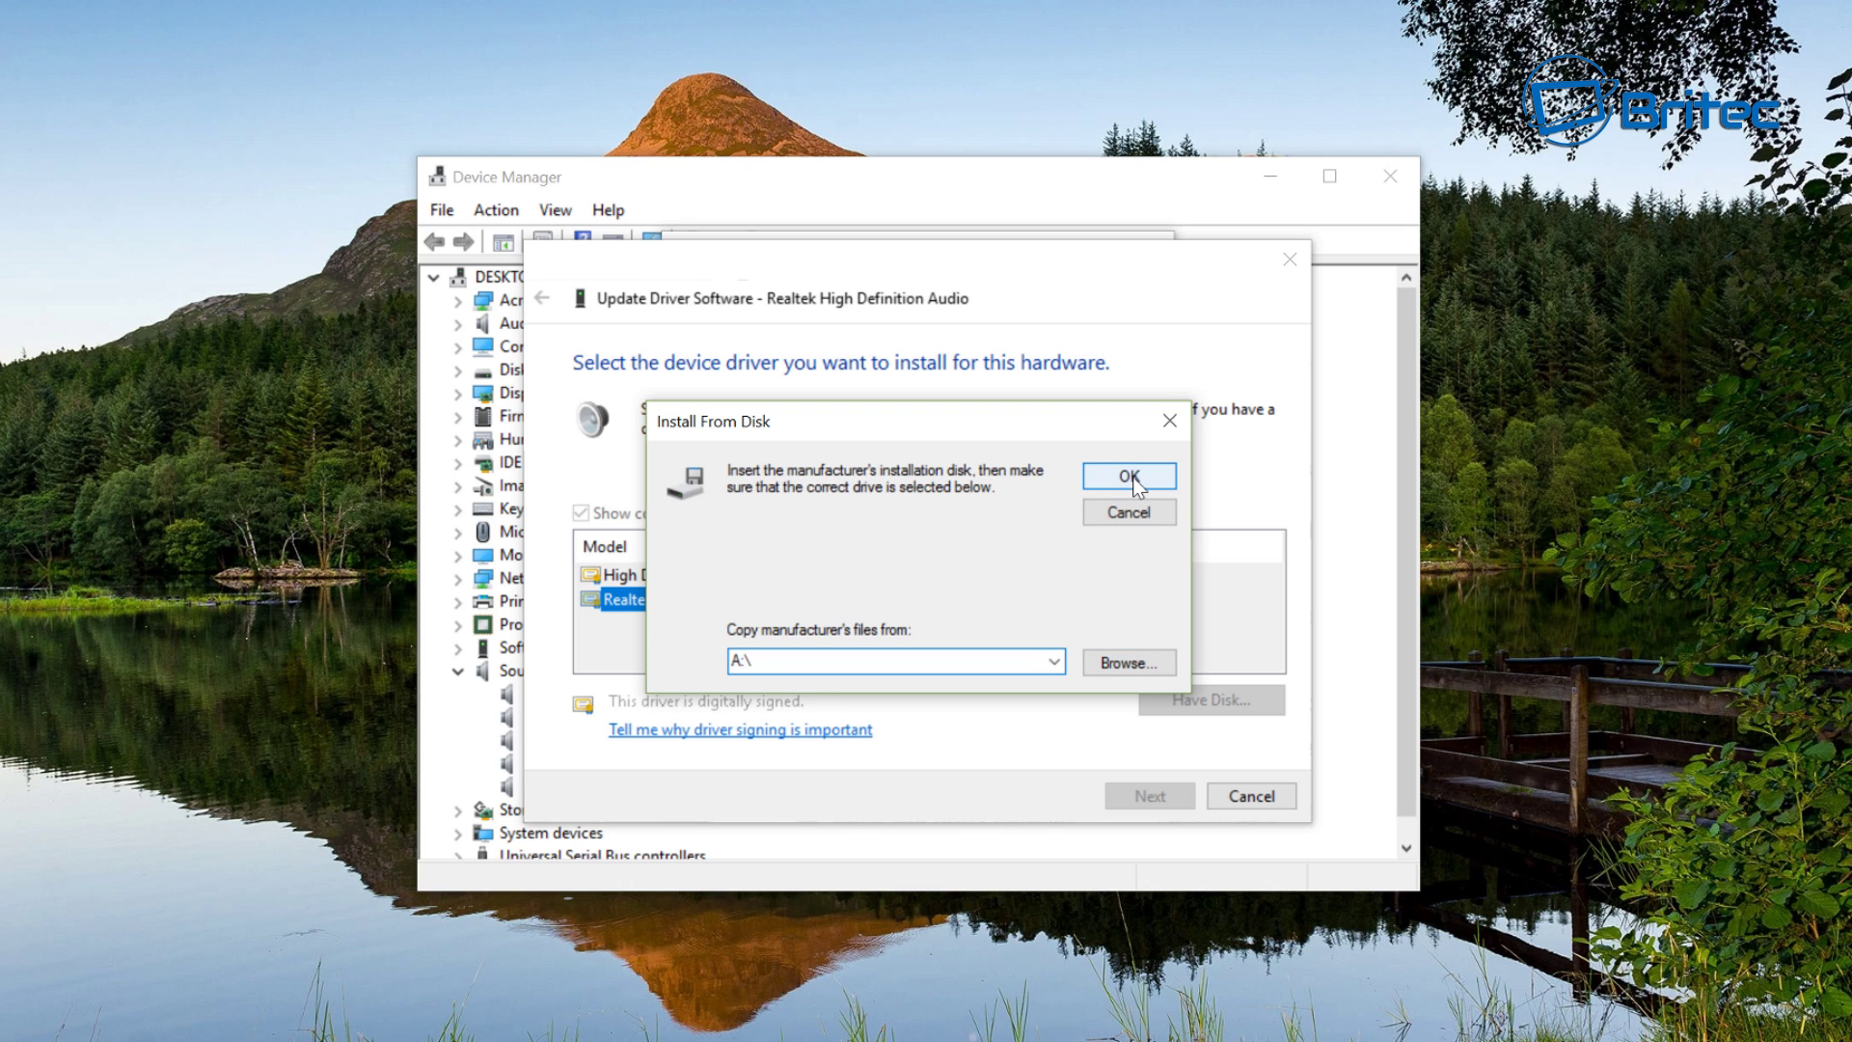
click(1177, 413)
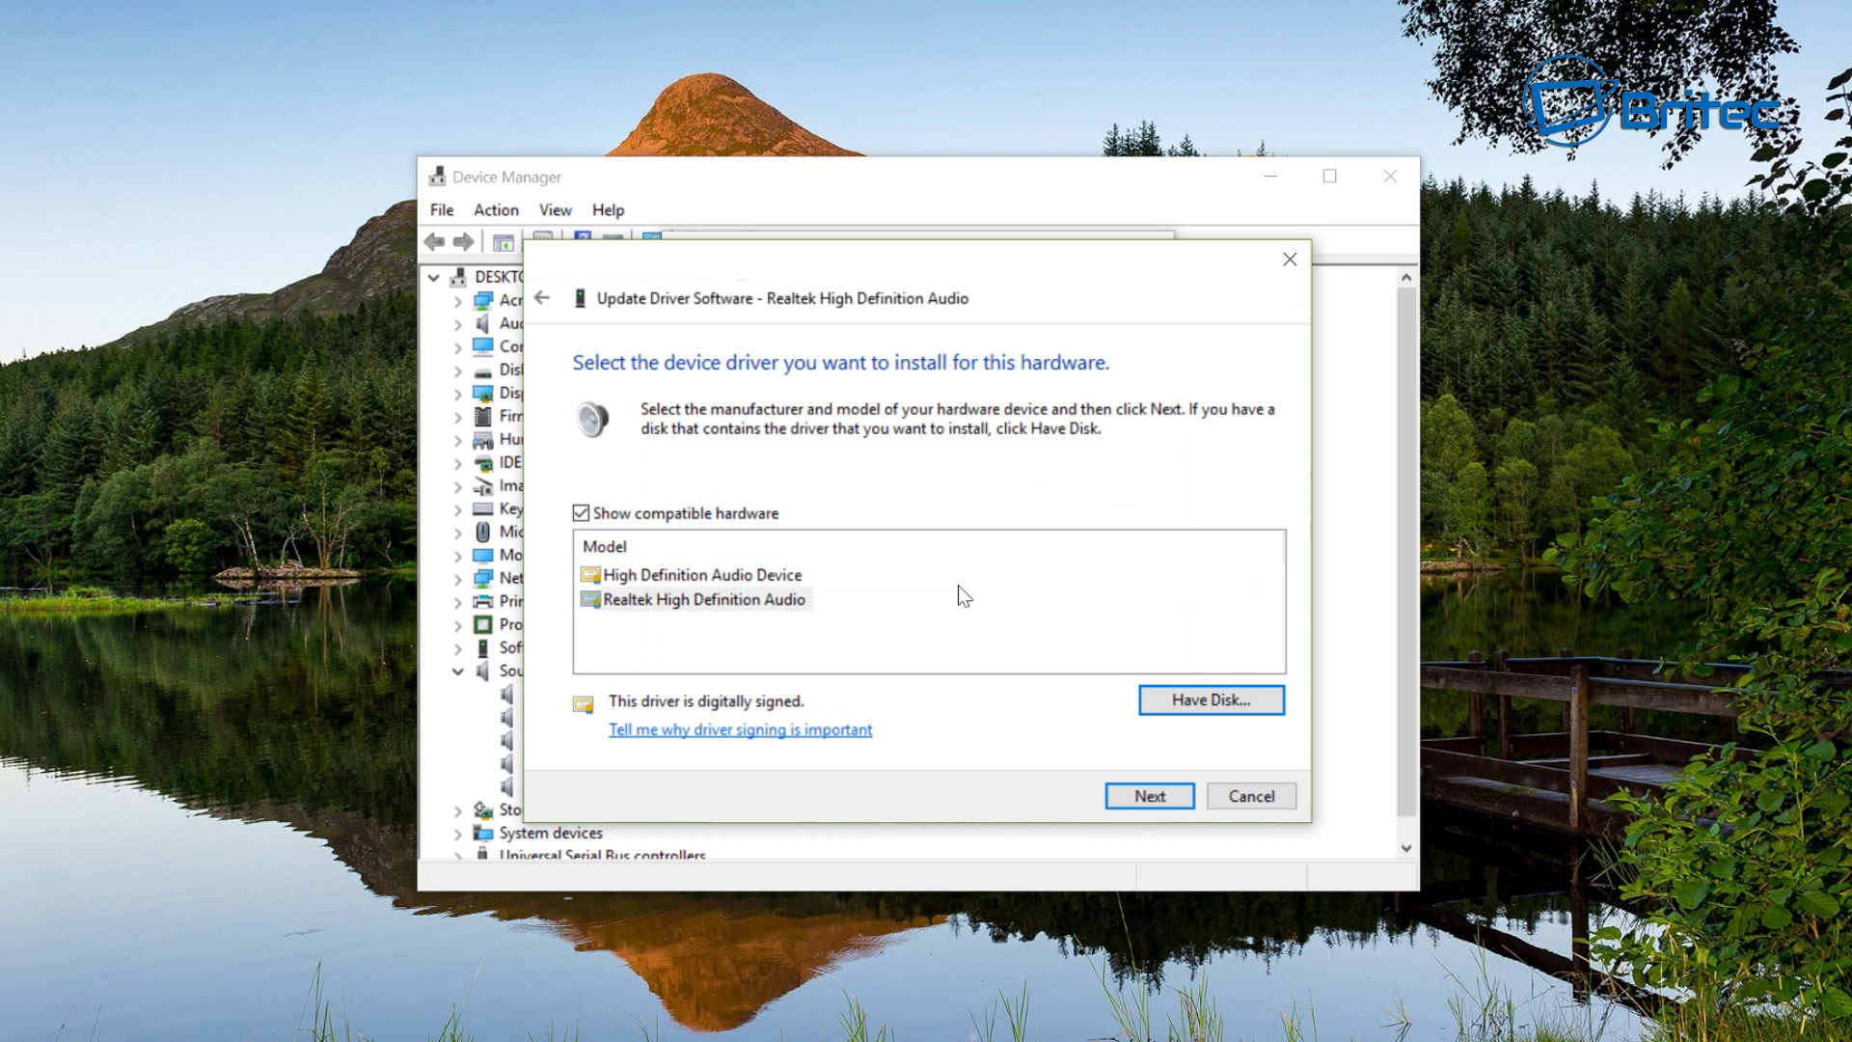
click(1252, 798)
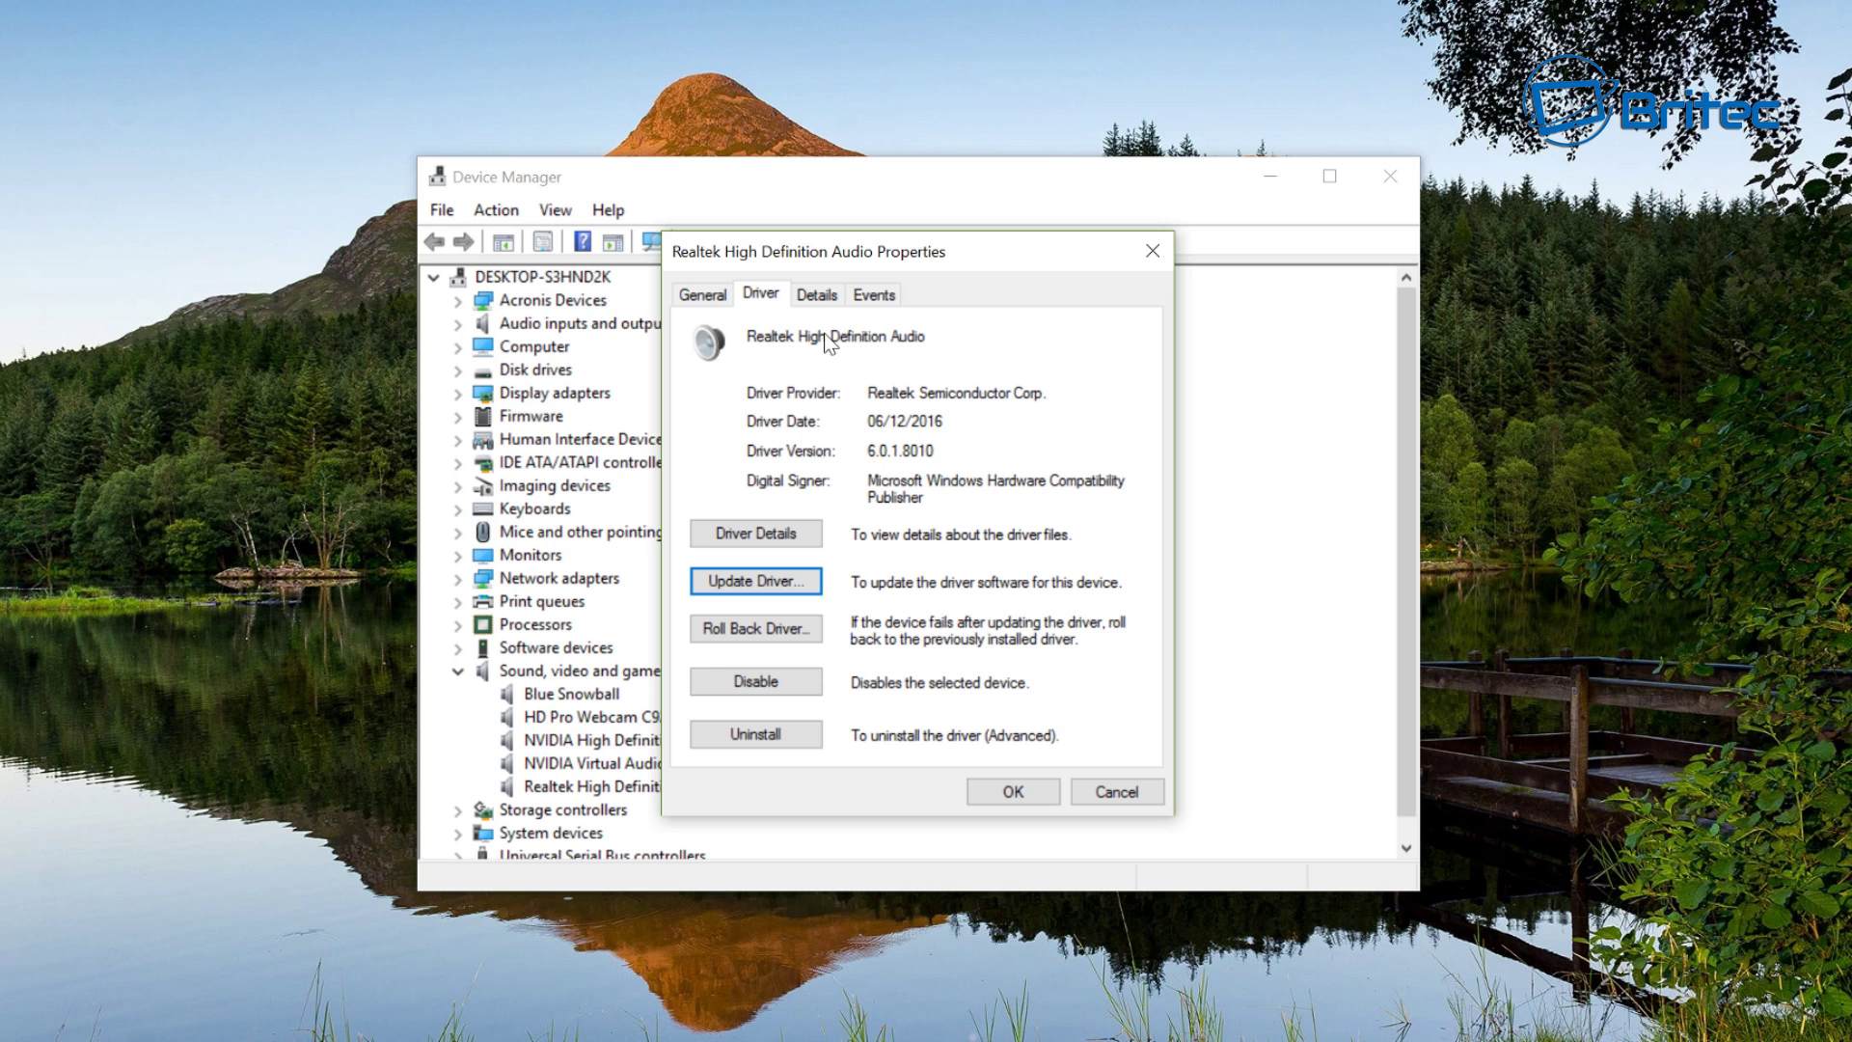
click(1104, 792)
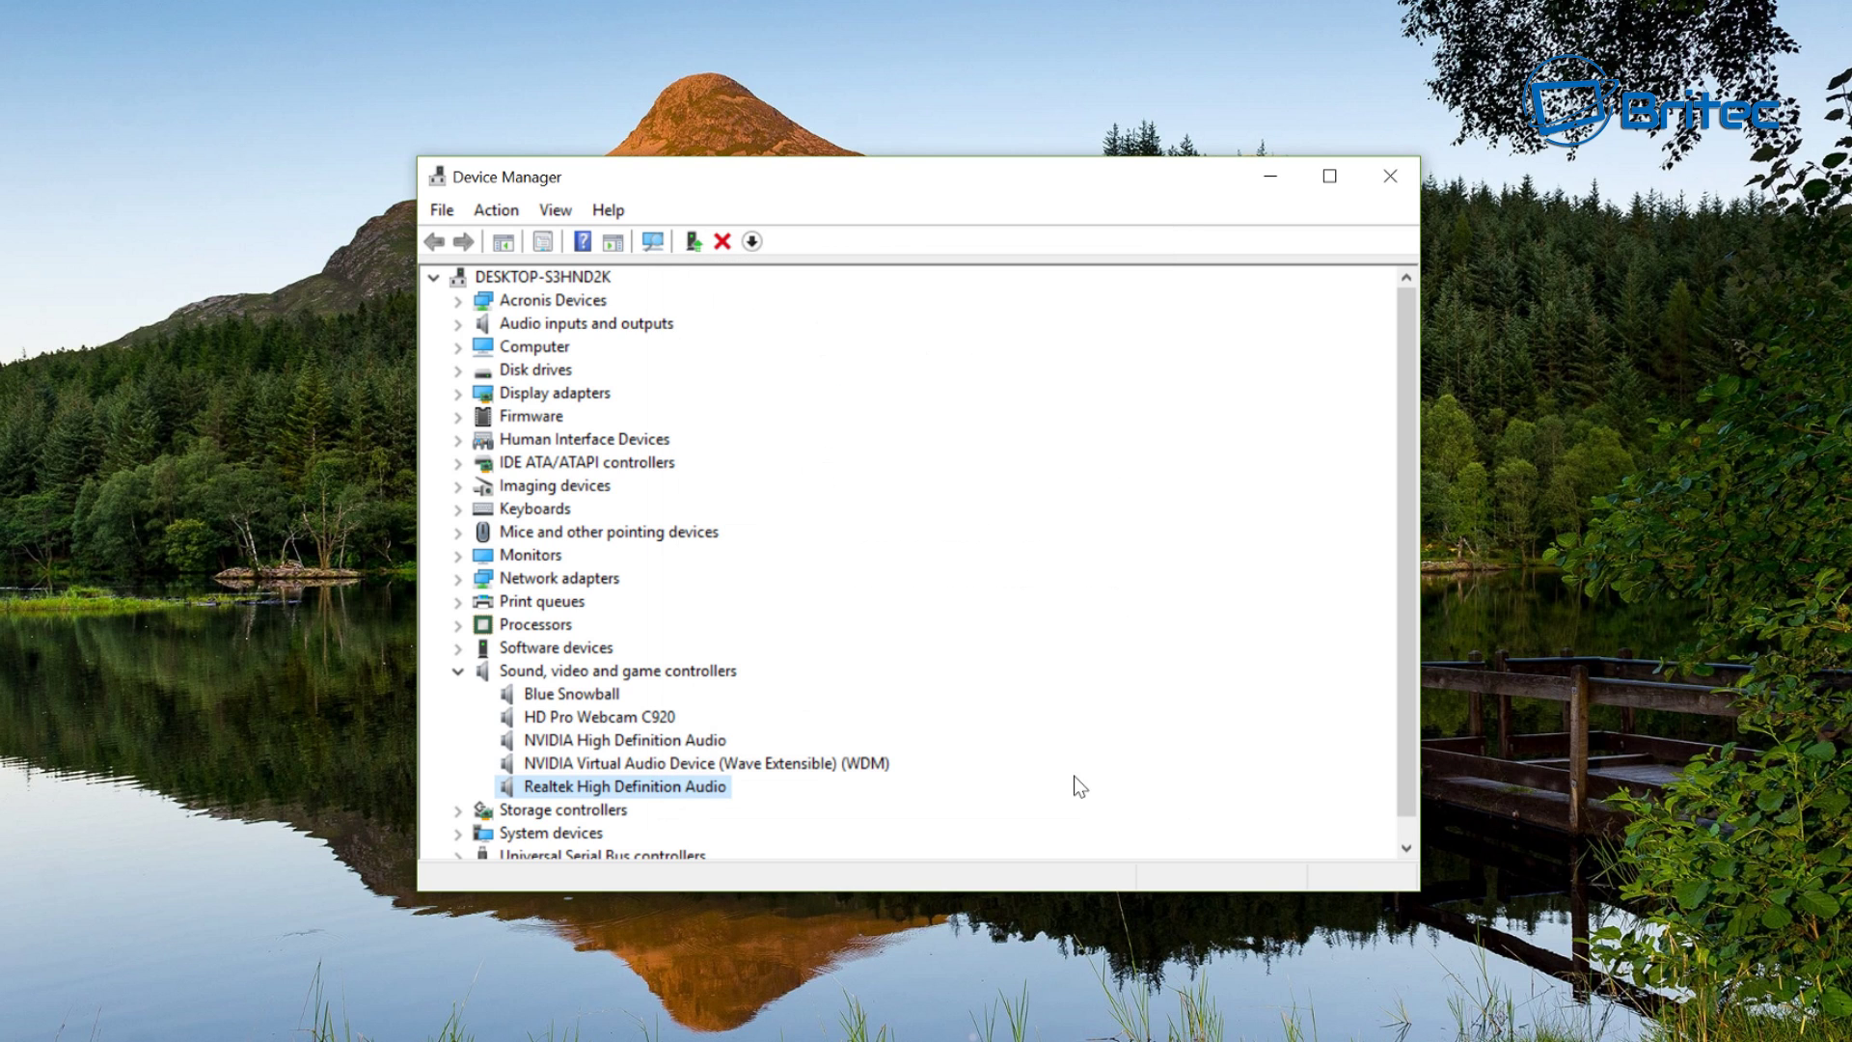
Switch to the Realtek downloads page in Chrome and open the High Definition Audio Codecs software list, accepting the terms.
click(1270, 185)
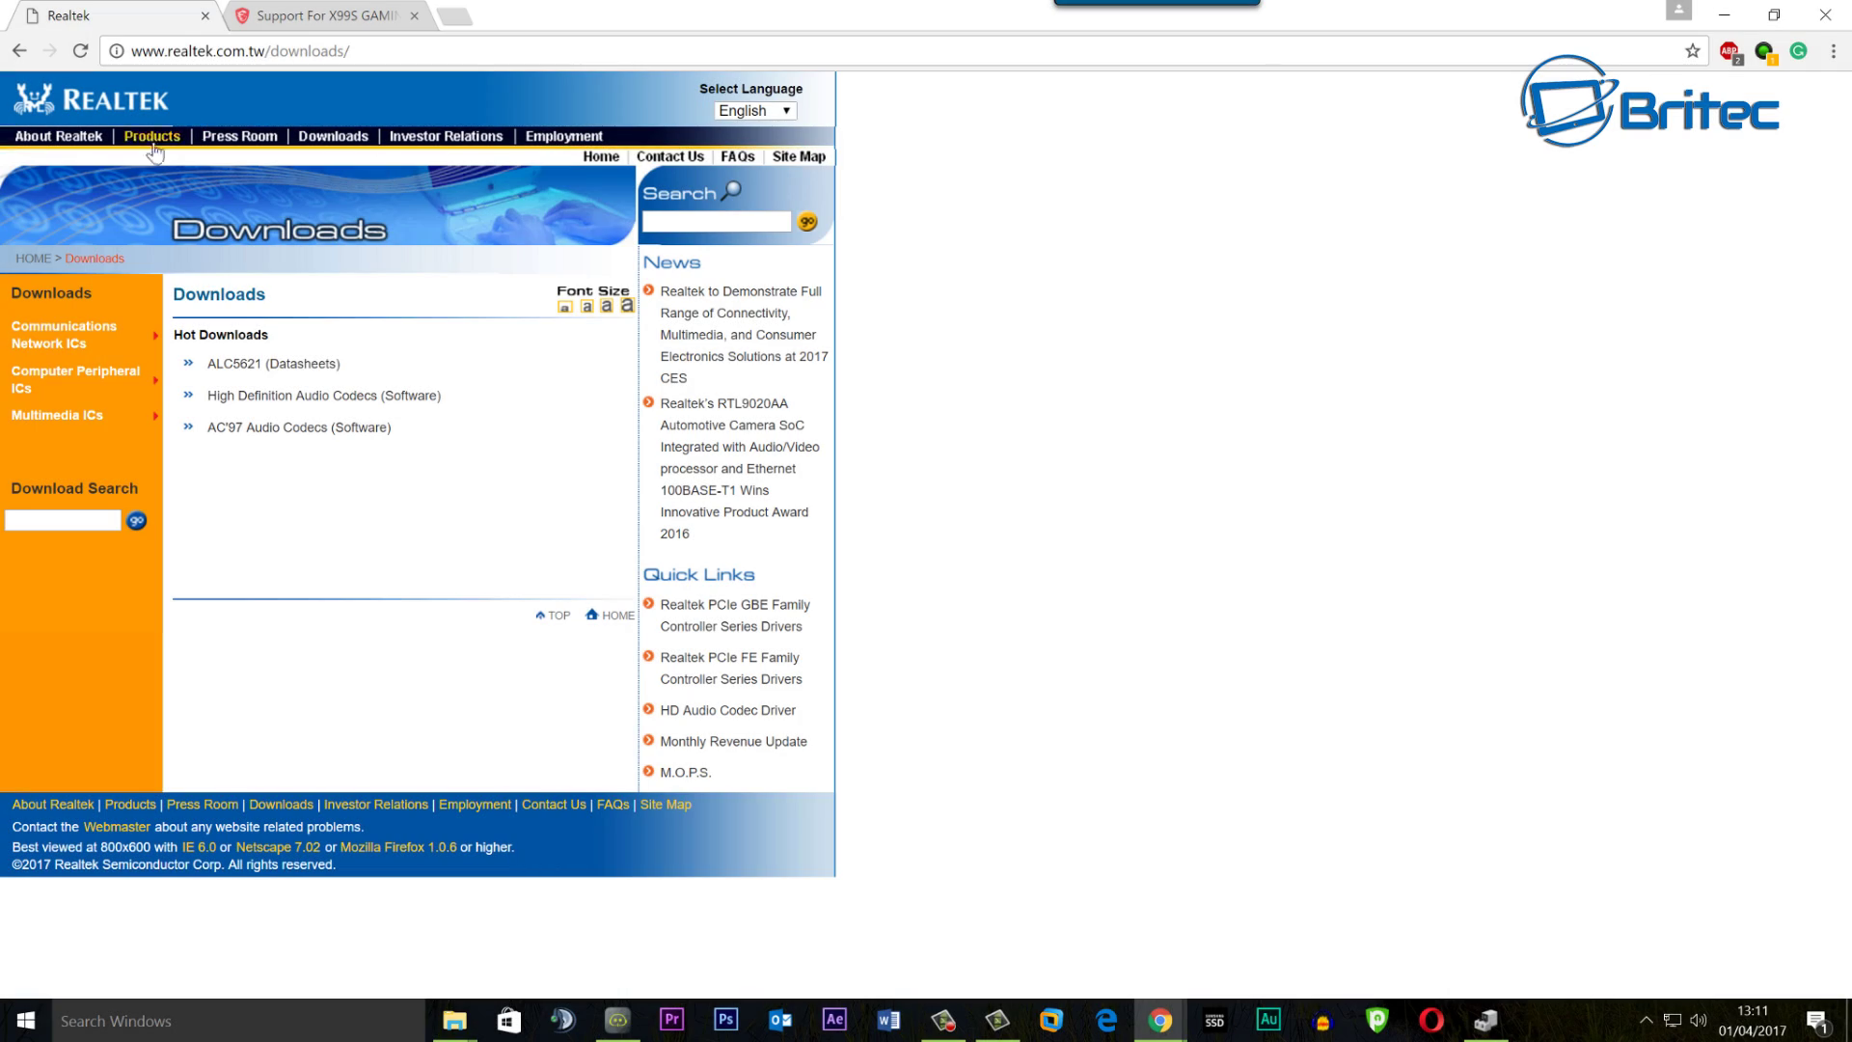
mouse_move(97, 334)
mouse_move(190, 352)
click(339, 403)
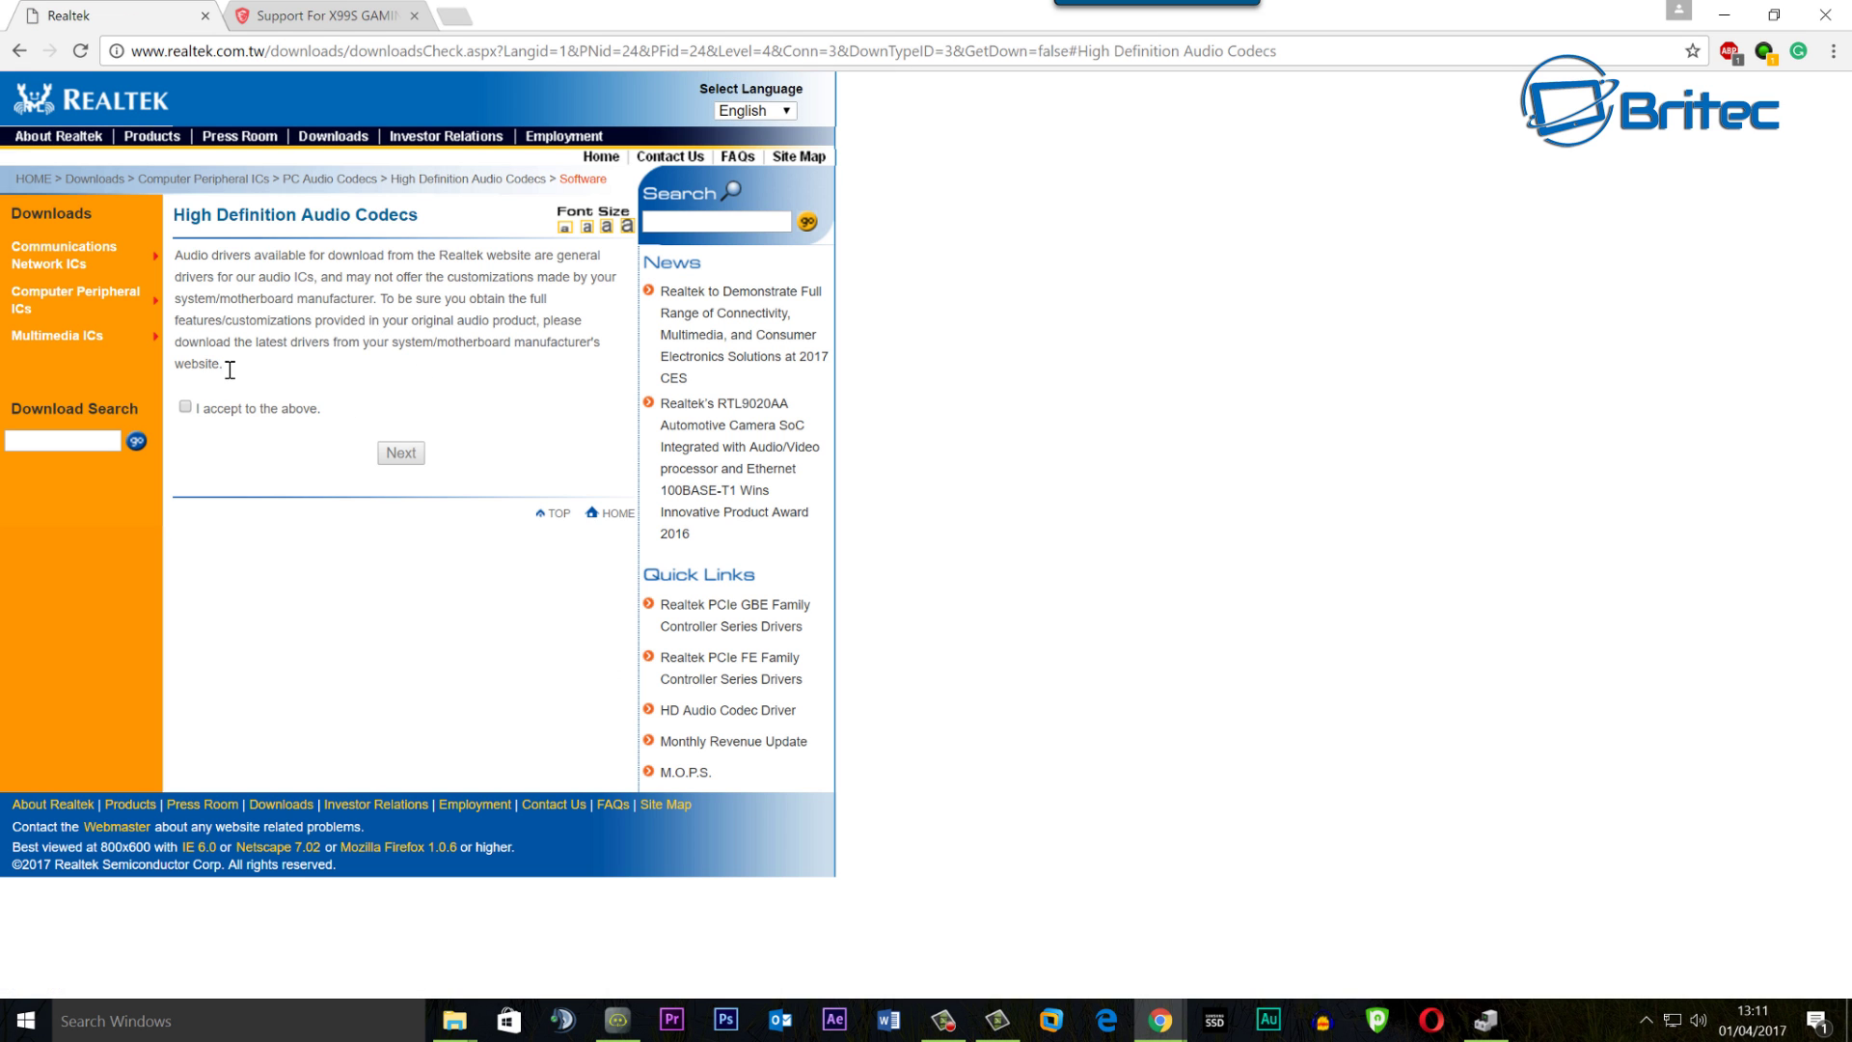
click(187, 407)
click(402, 455)
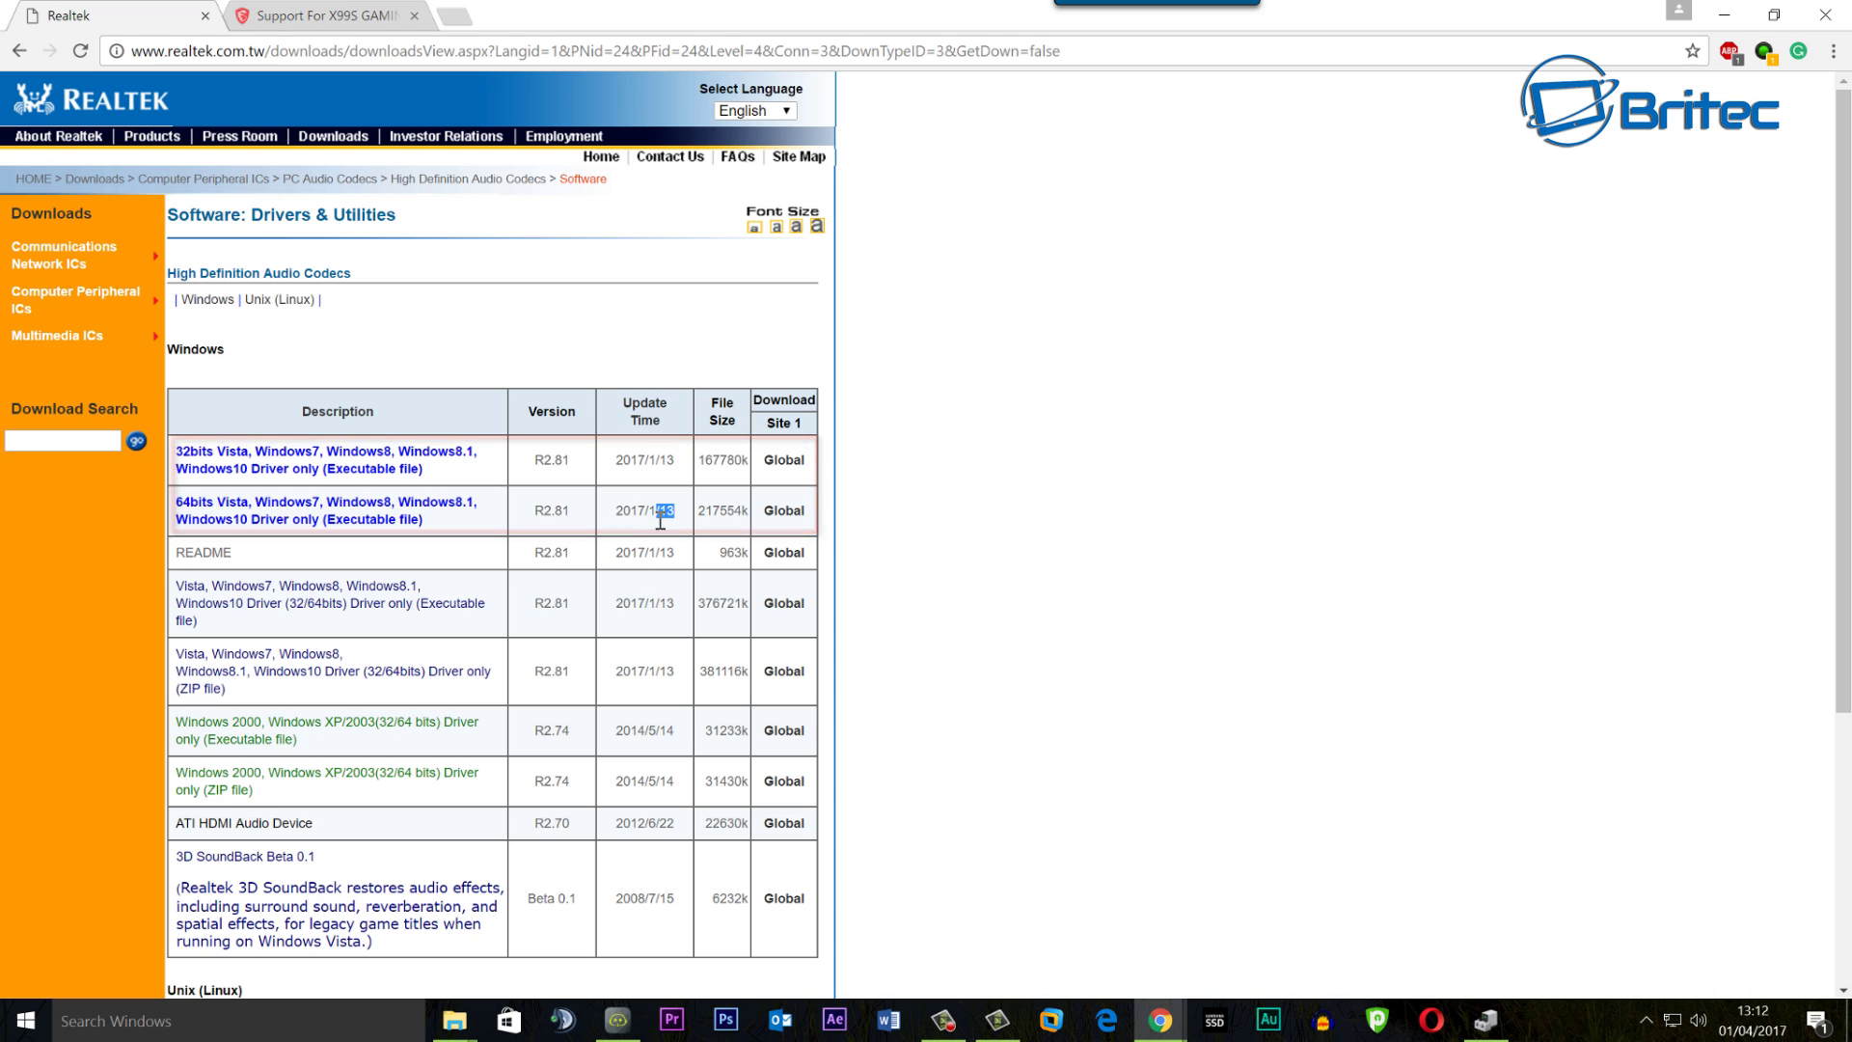
Check the update date of the 64-bit Windows 10 audio driver executable and download it from the Global site.
drag(676, 511, 617, 513)
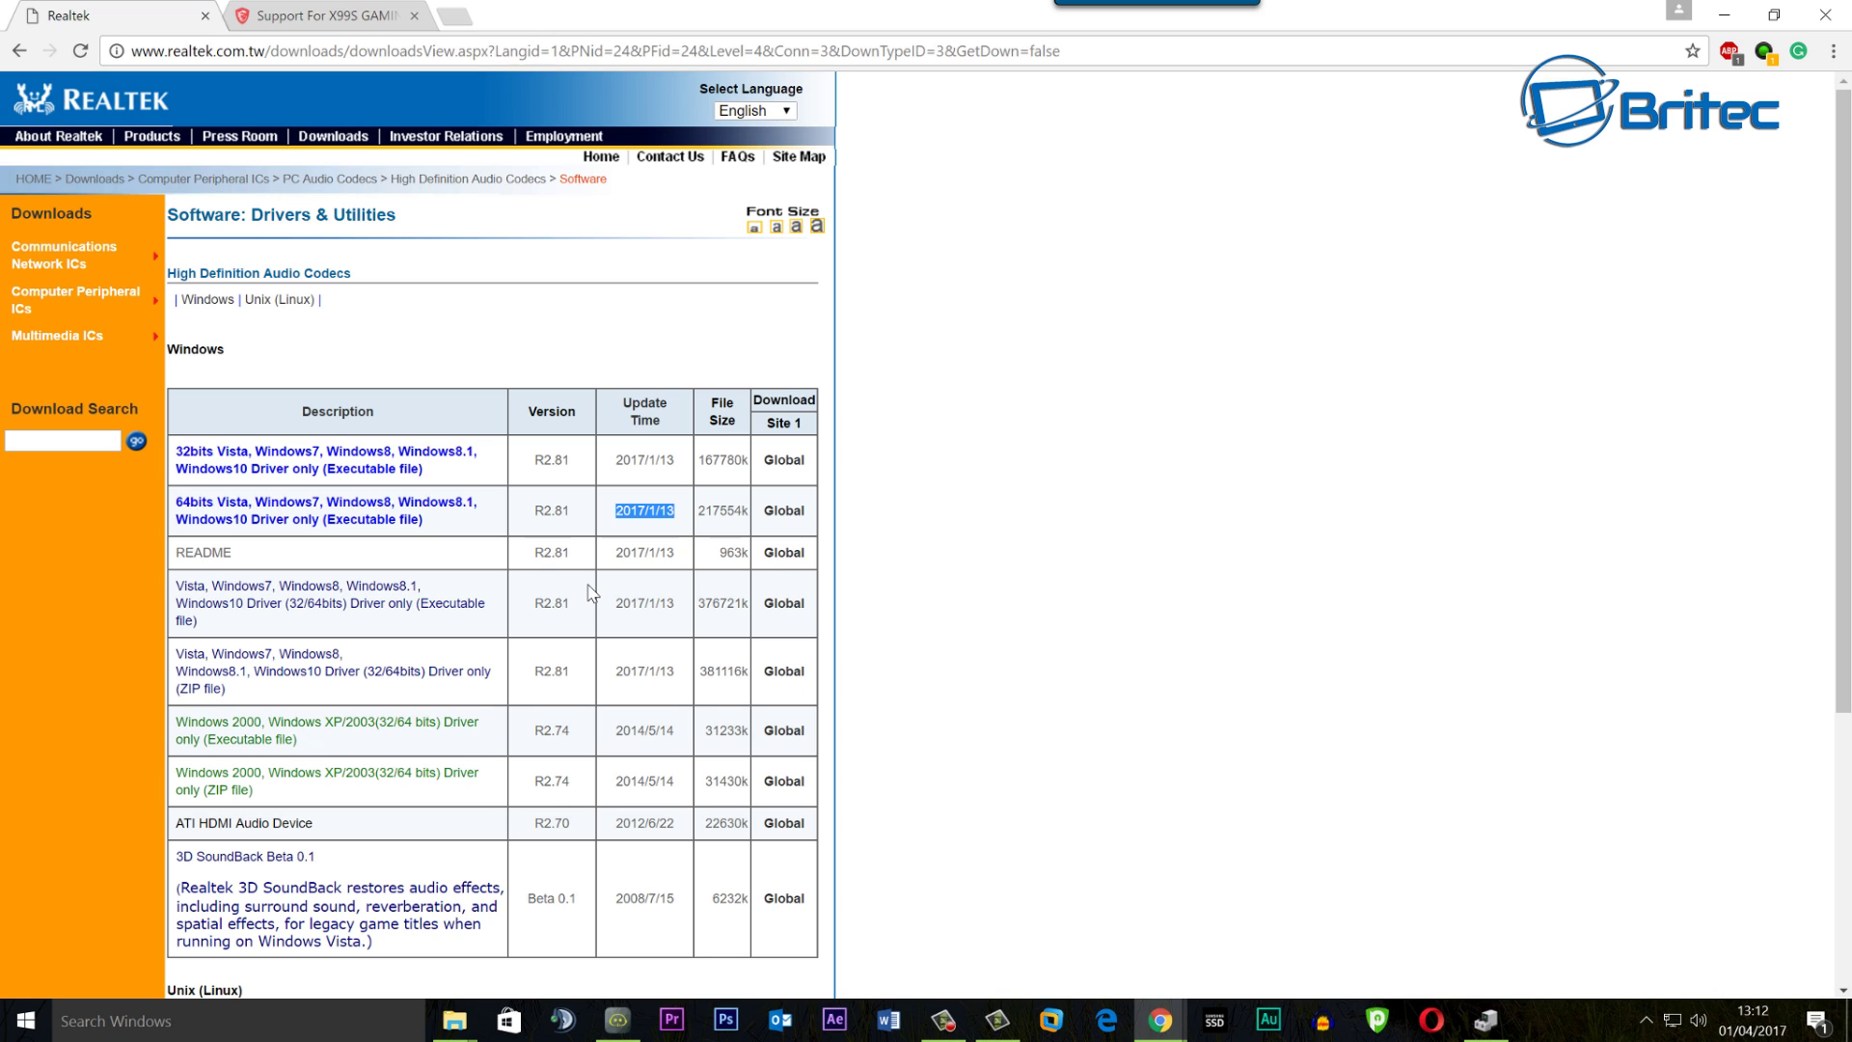
click(449, 554)
click(783, 511)
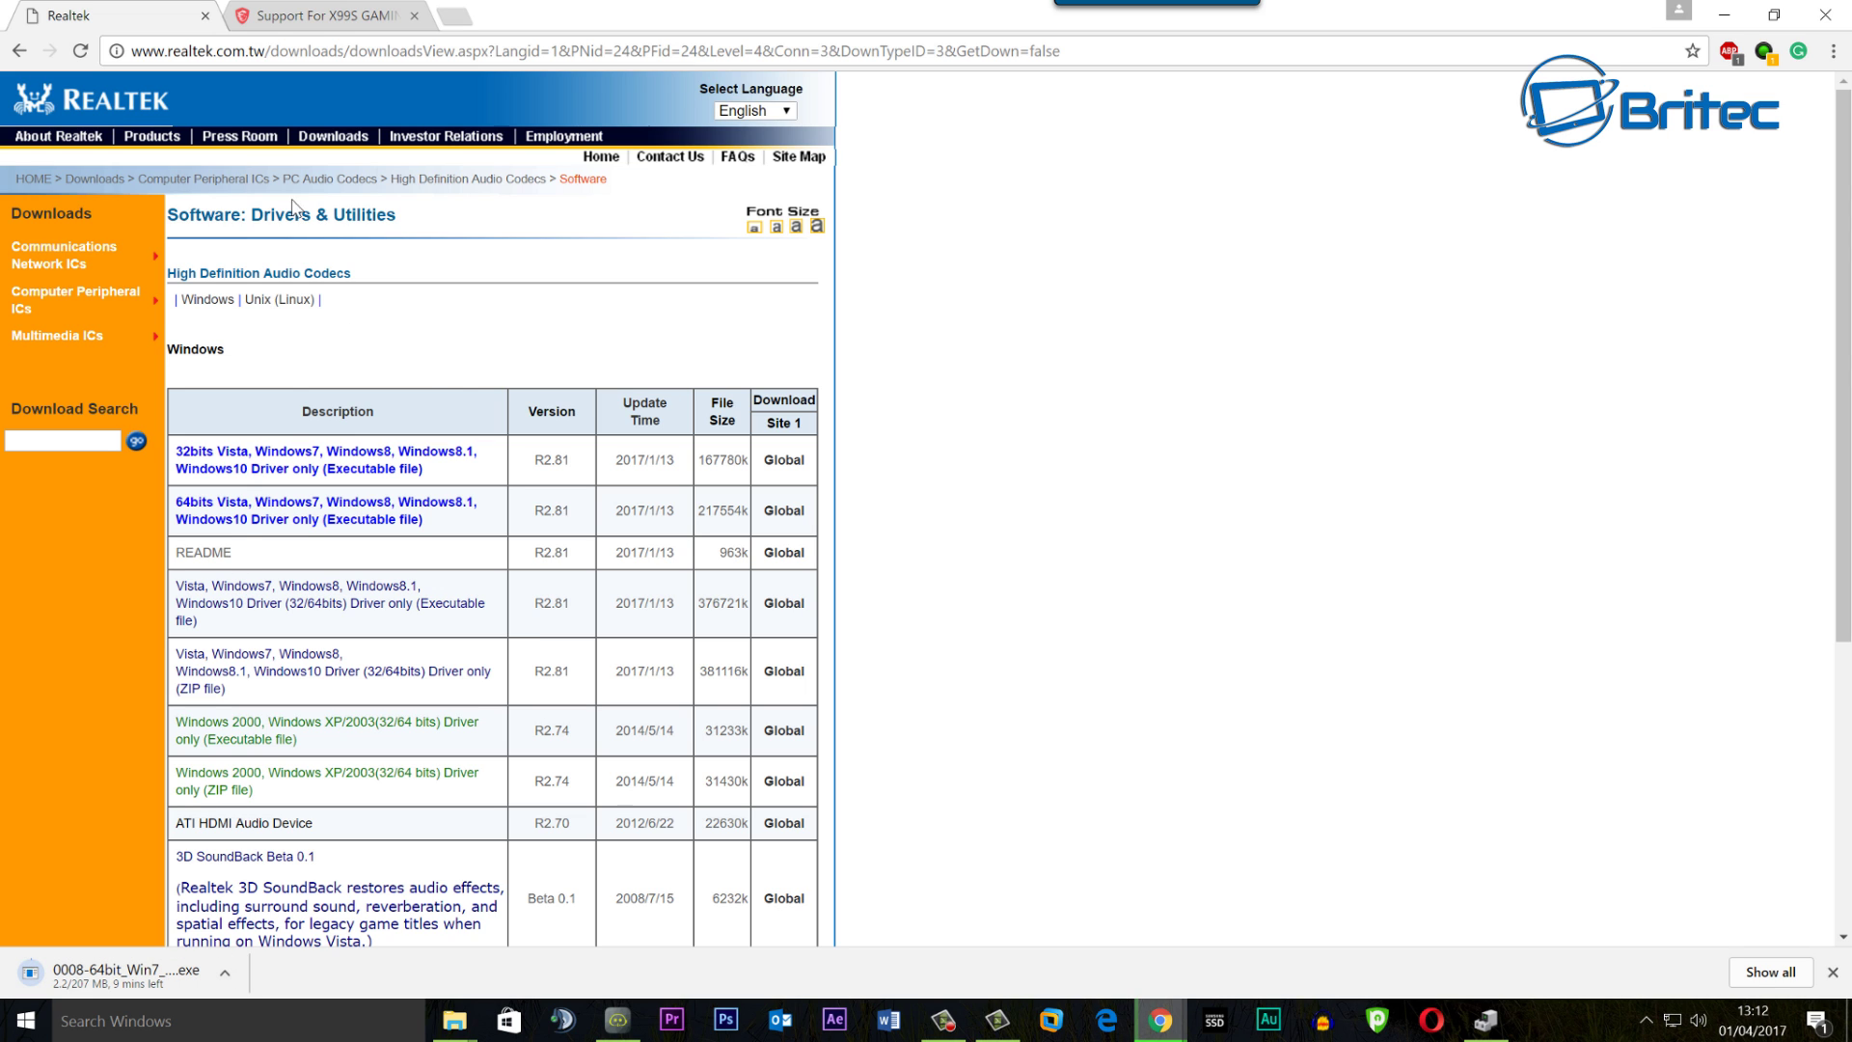
List the Win10 64 drivers on MSI's X99S GAMING 7 support page and look through the available driver downloads.
click(304, 19)
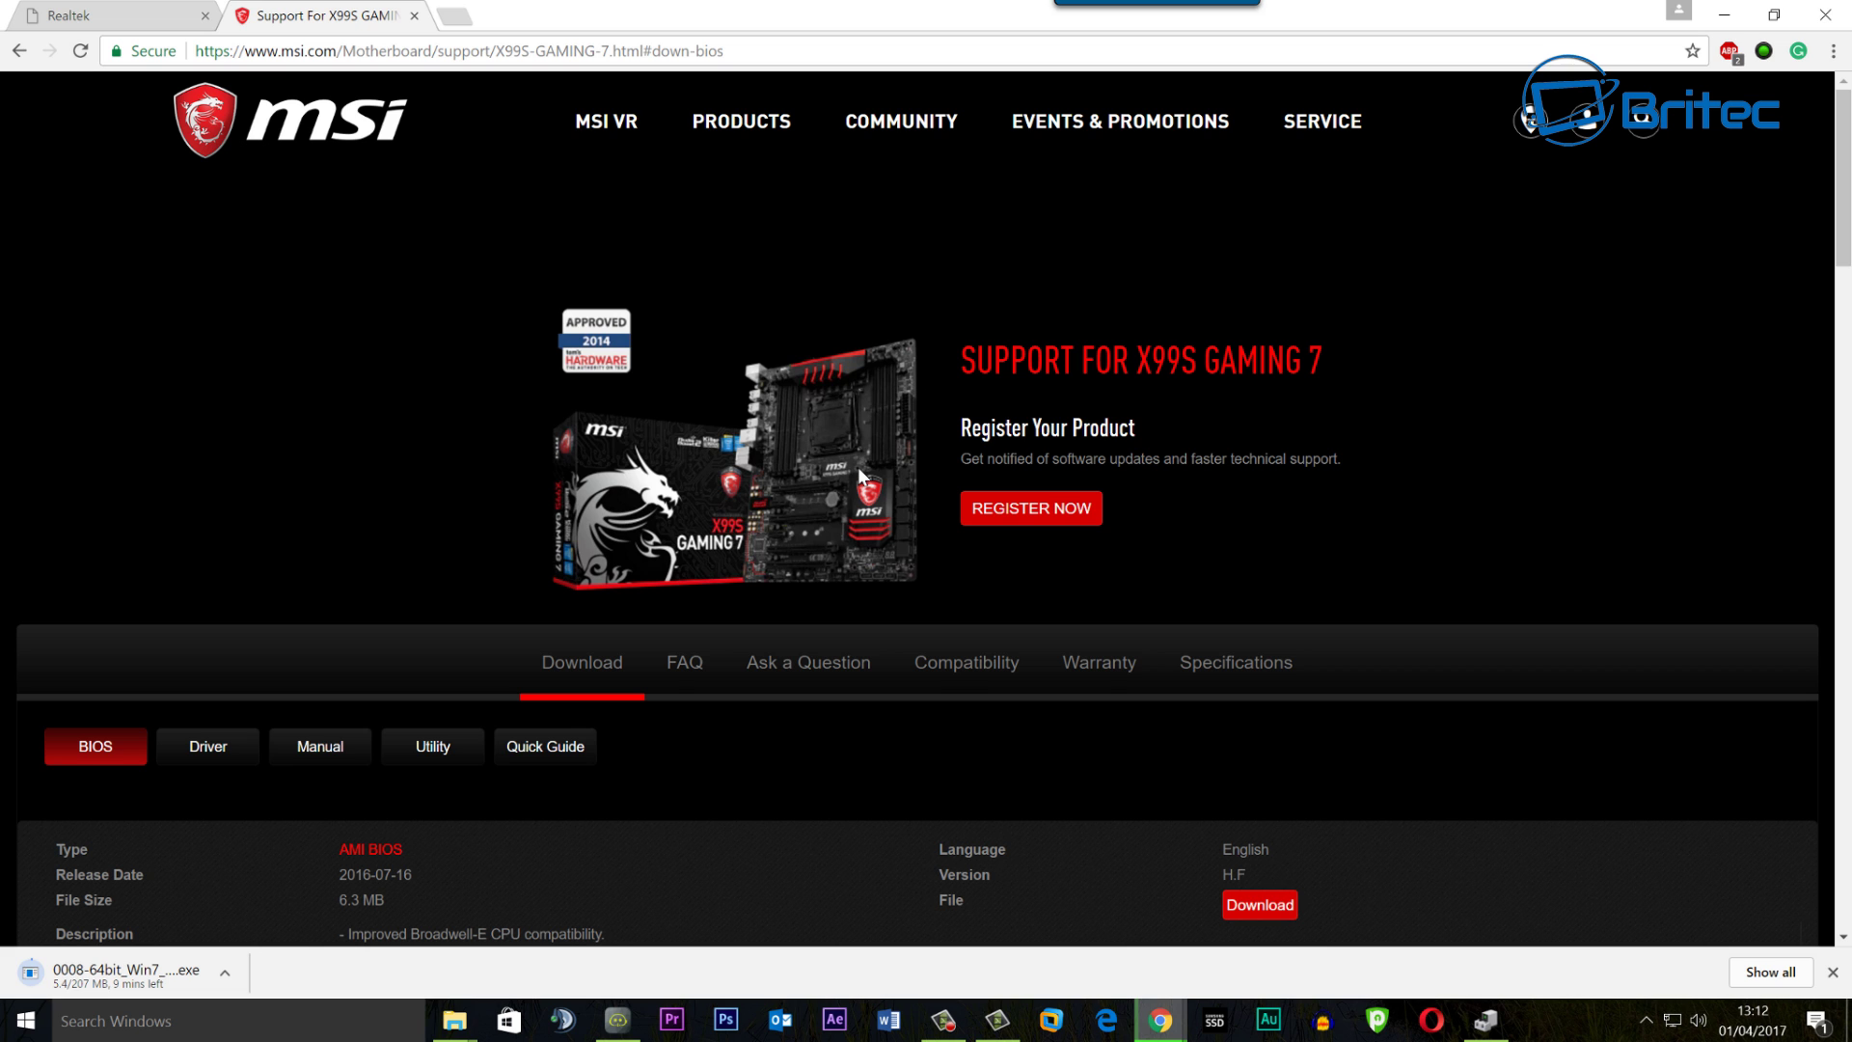
scroll(862, 463, down, 3)
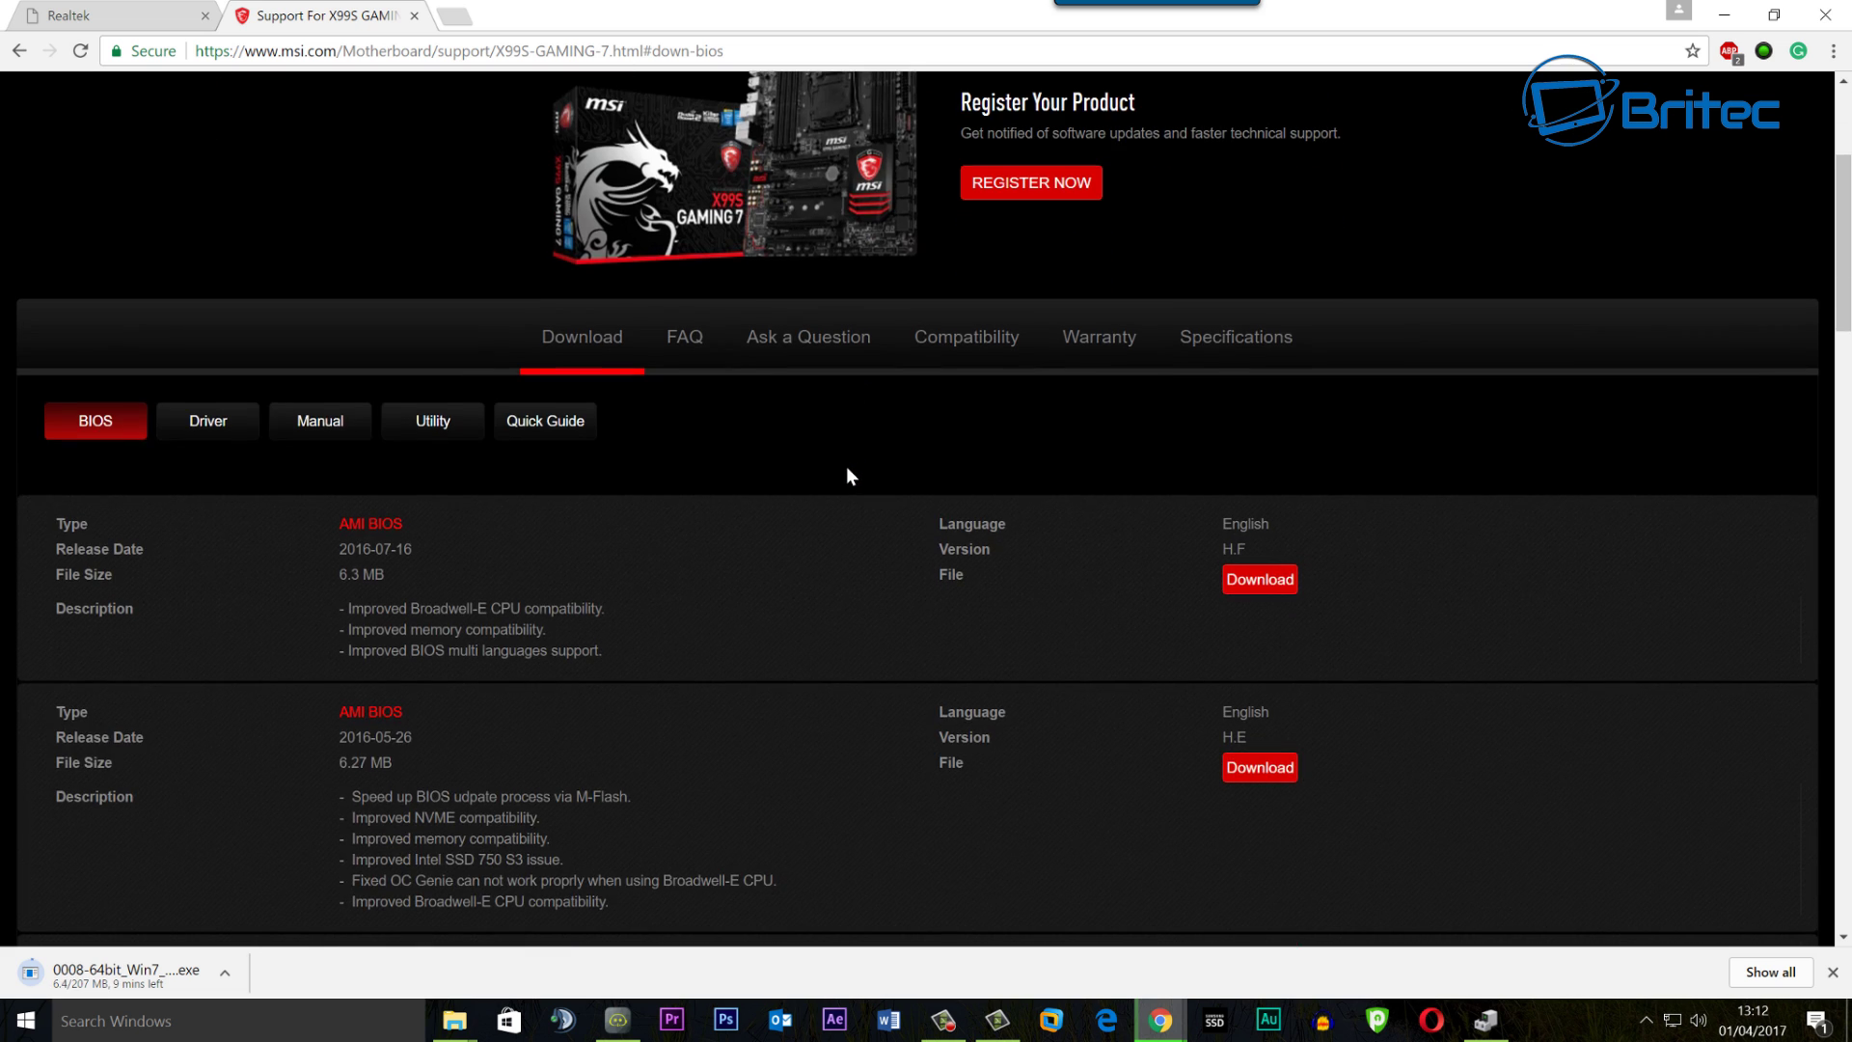
click(207, 424)
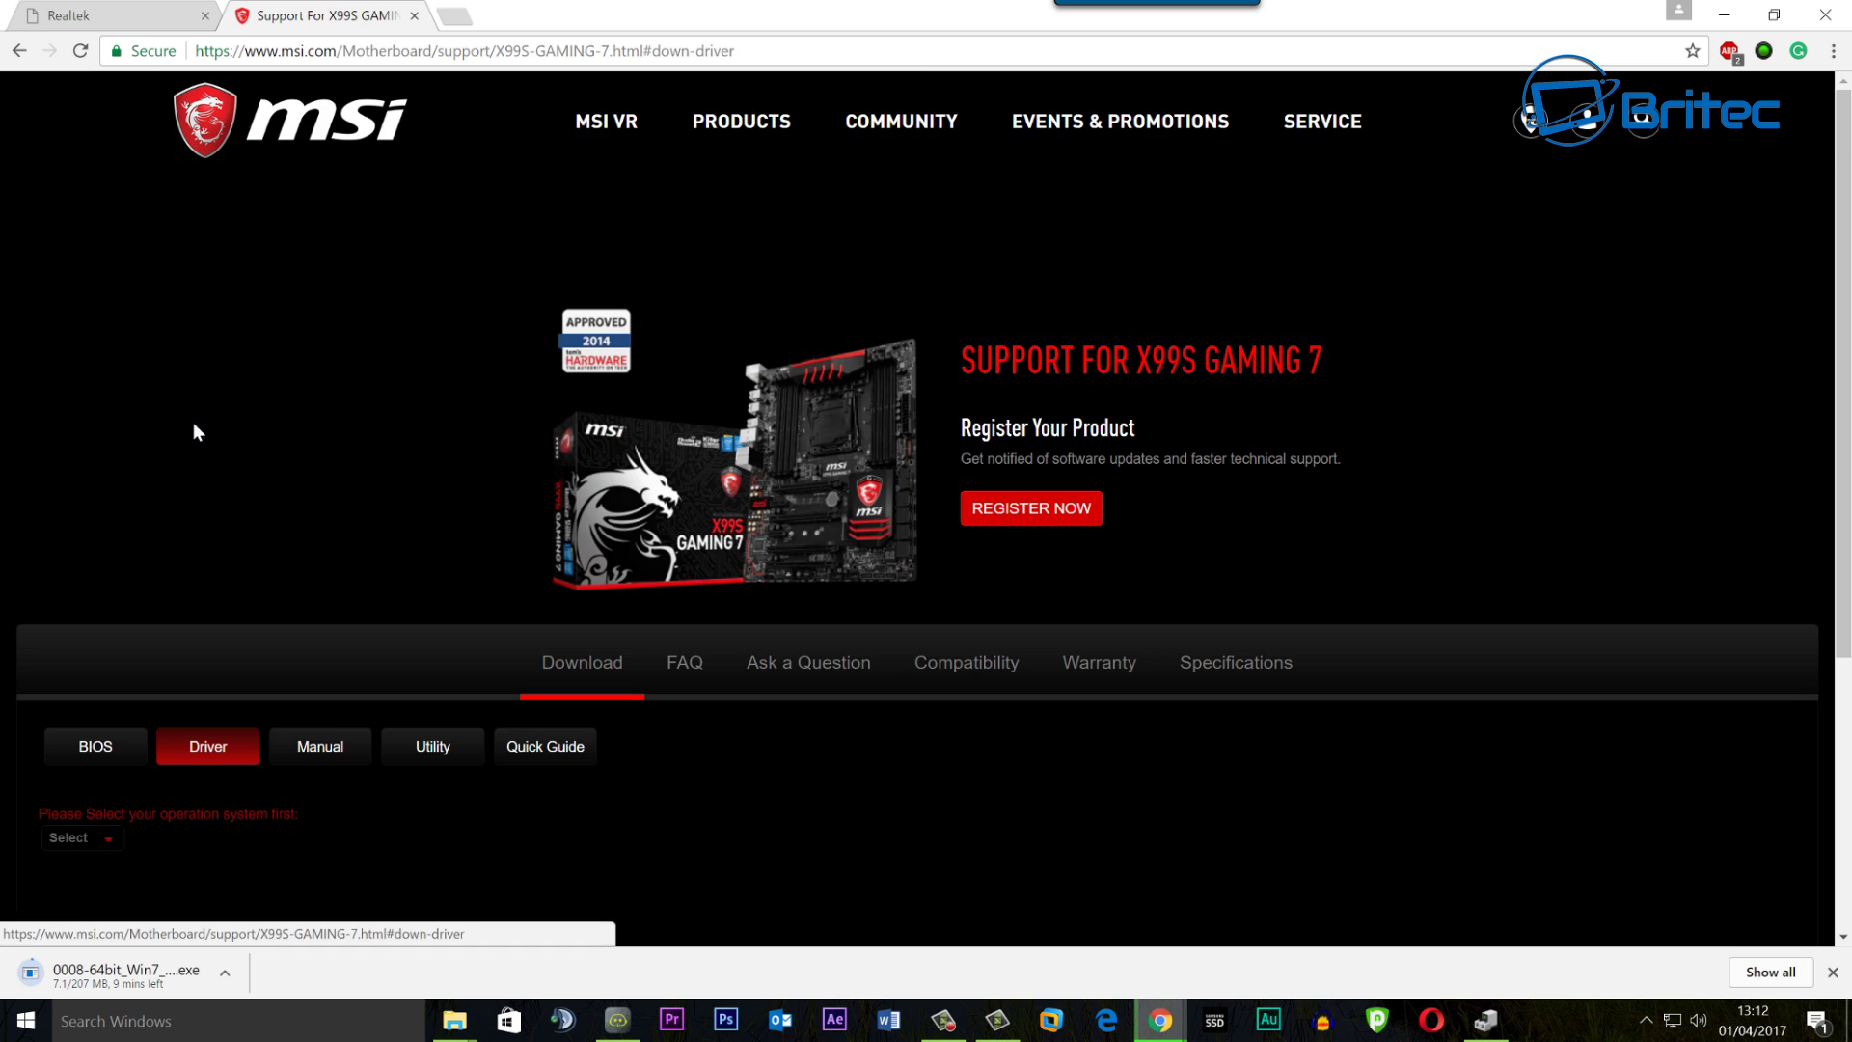
scroll(382, 536, down, 3)
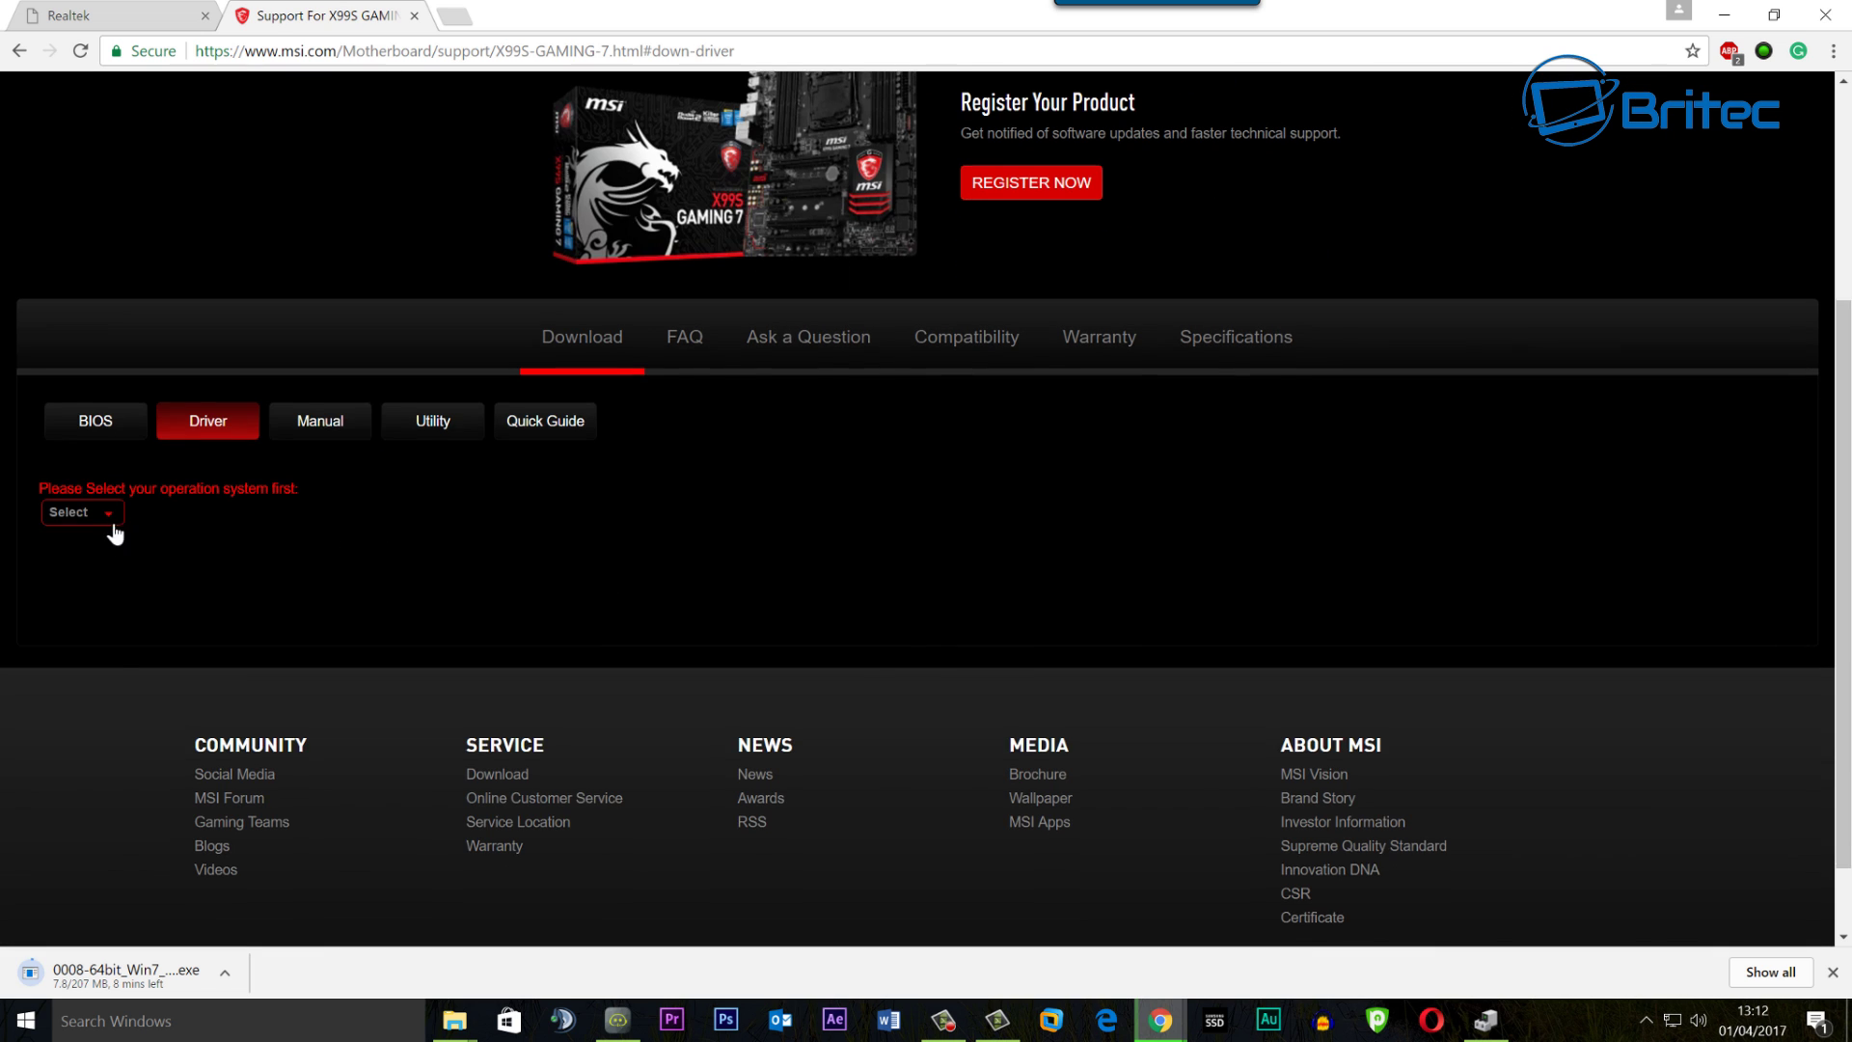
click(114, 517)
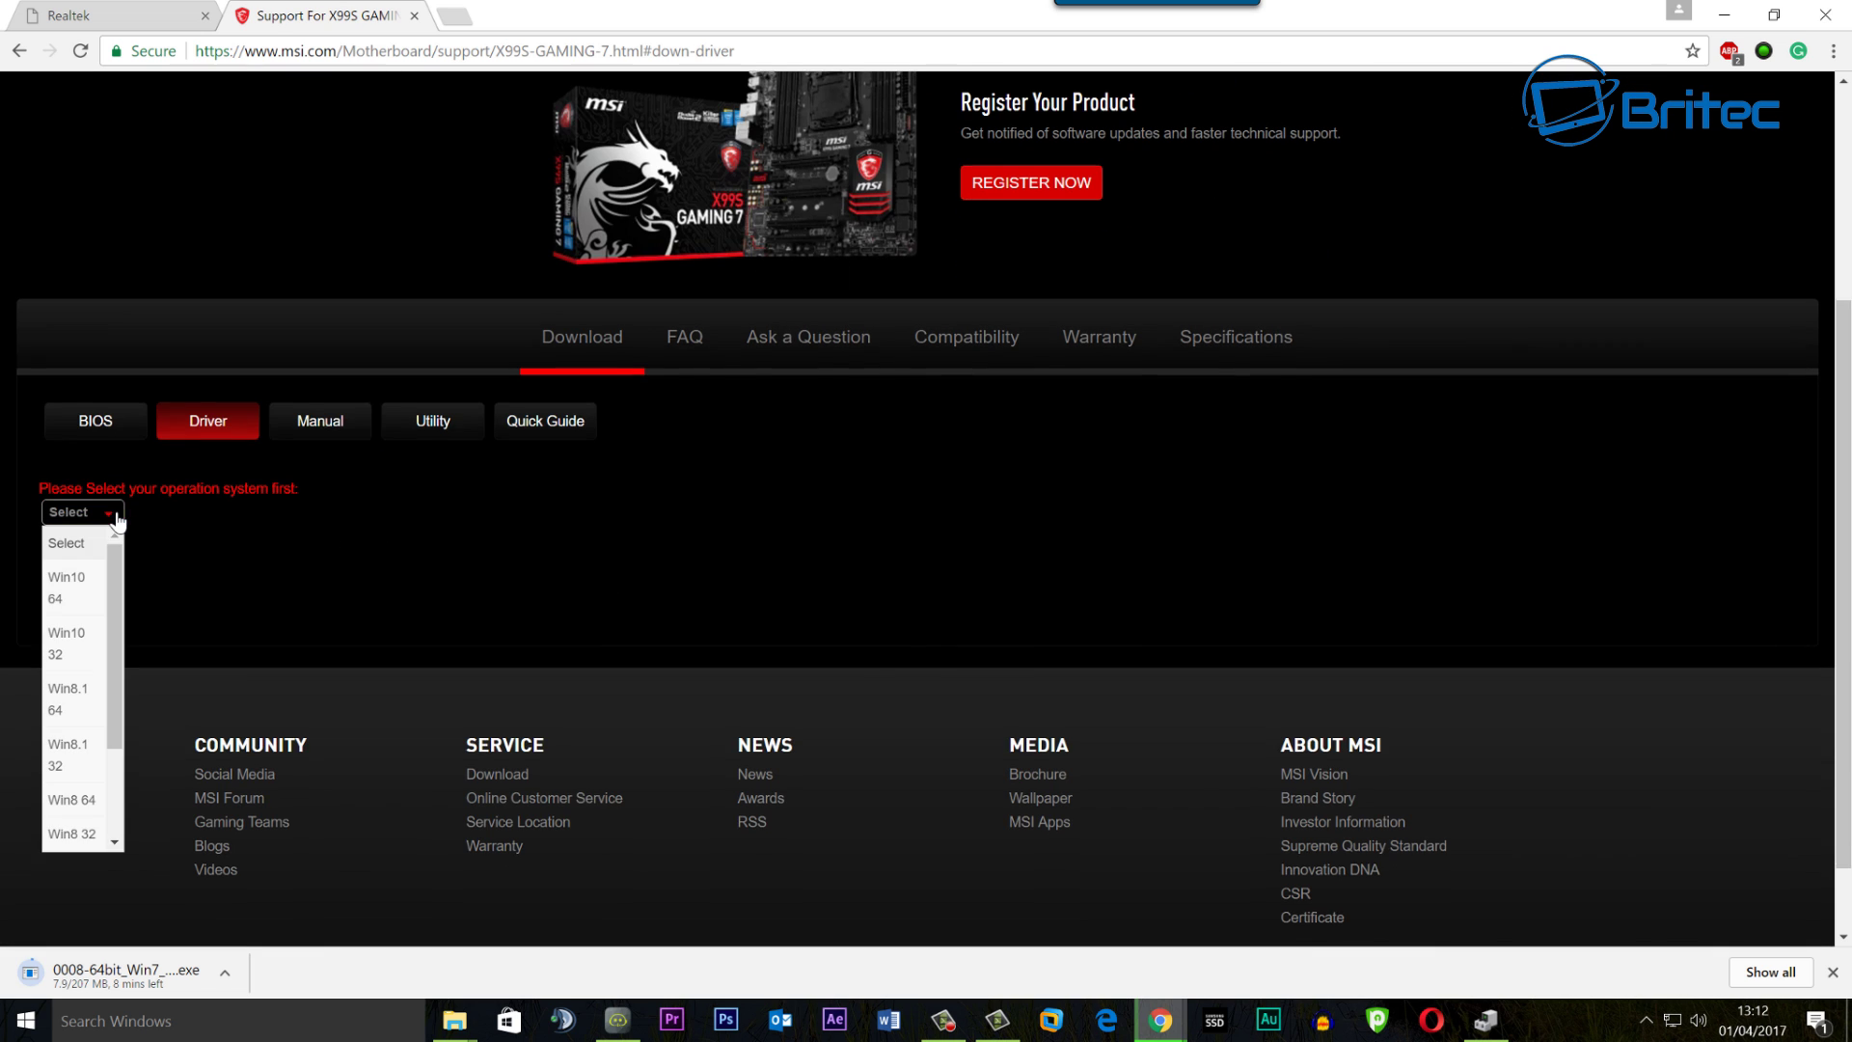
click(76, 586)
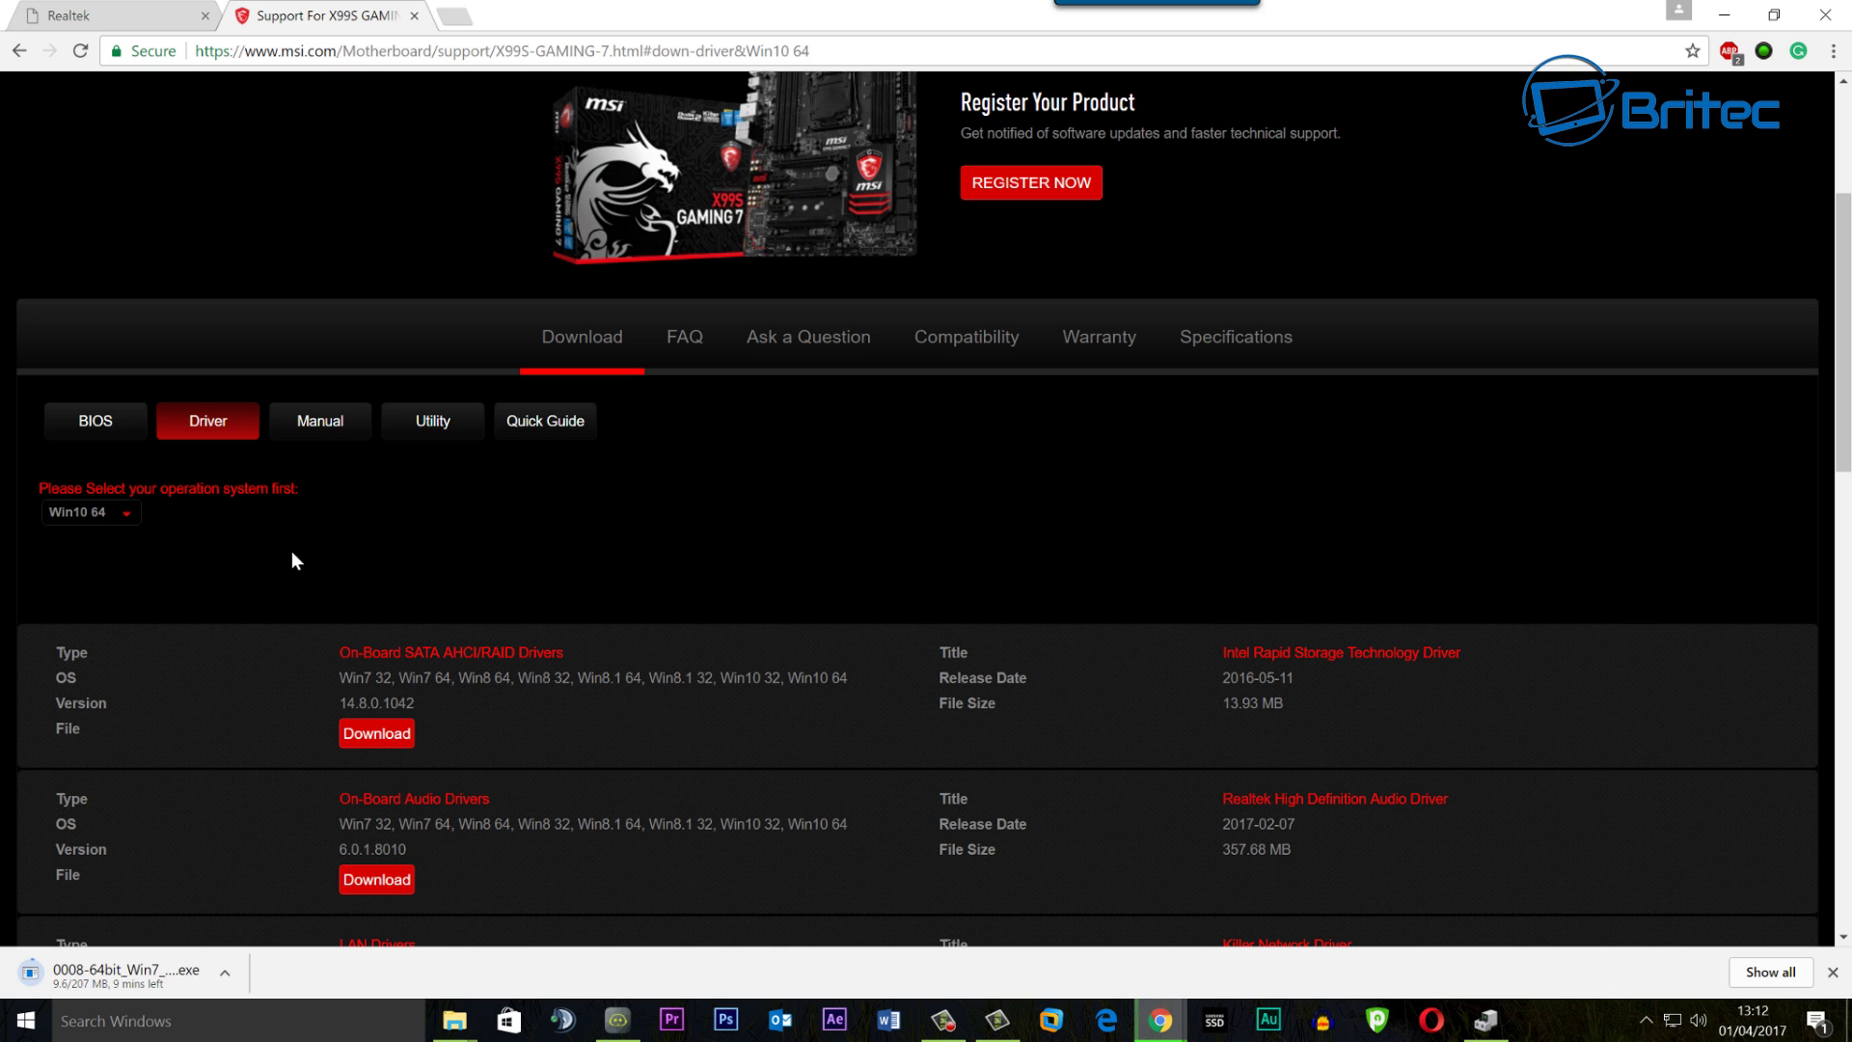
scroll(309, 547, down, 3)
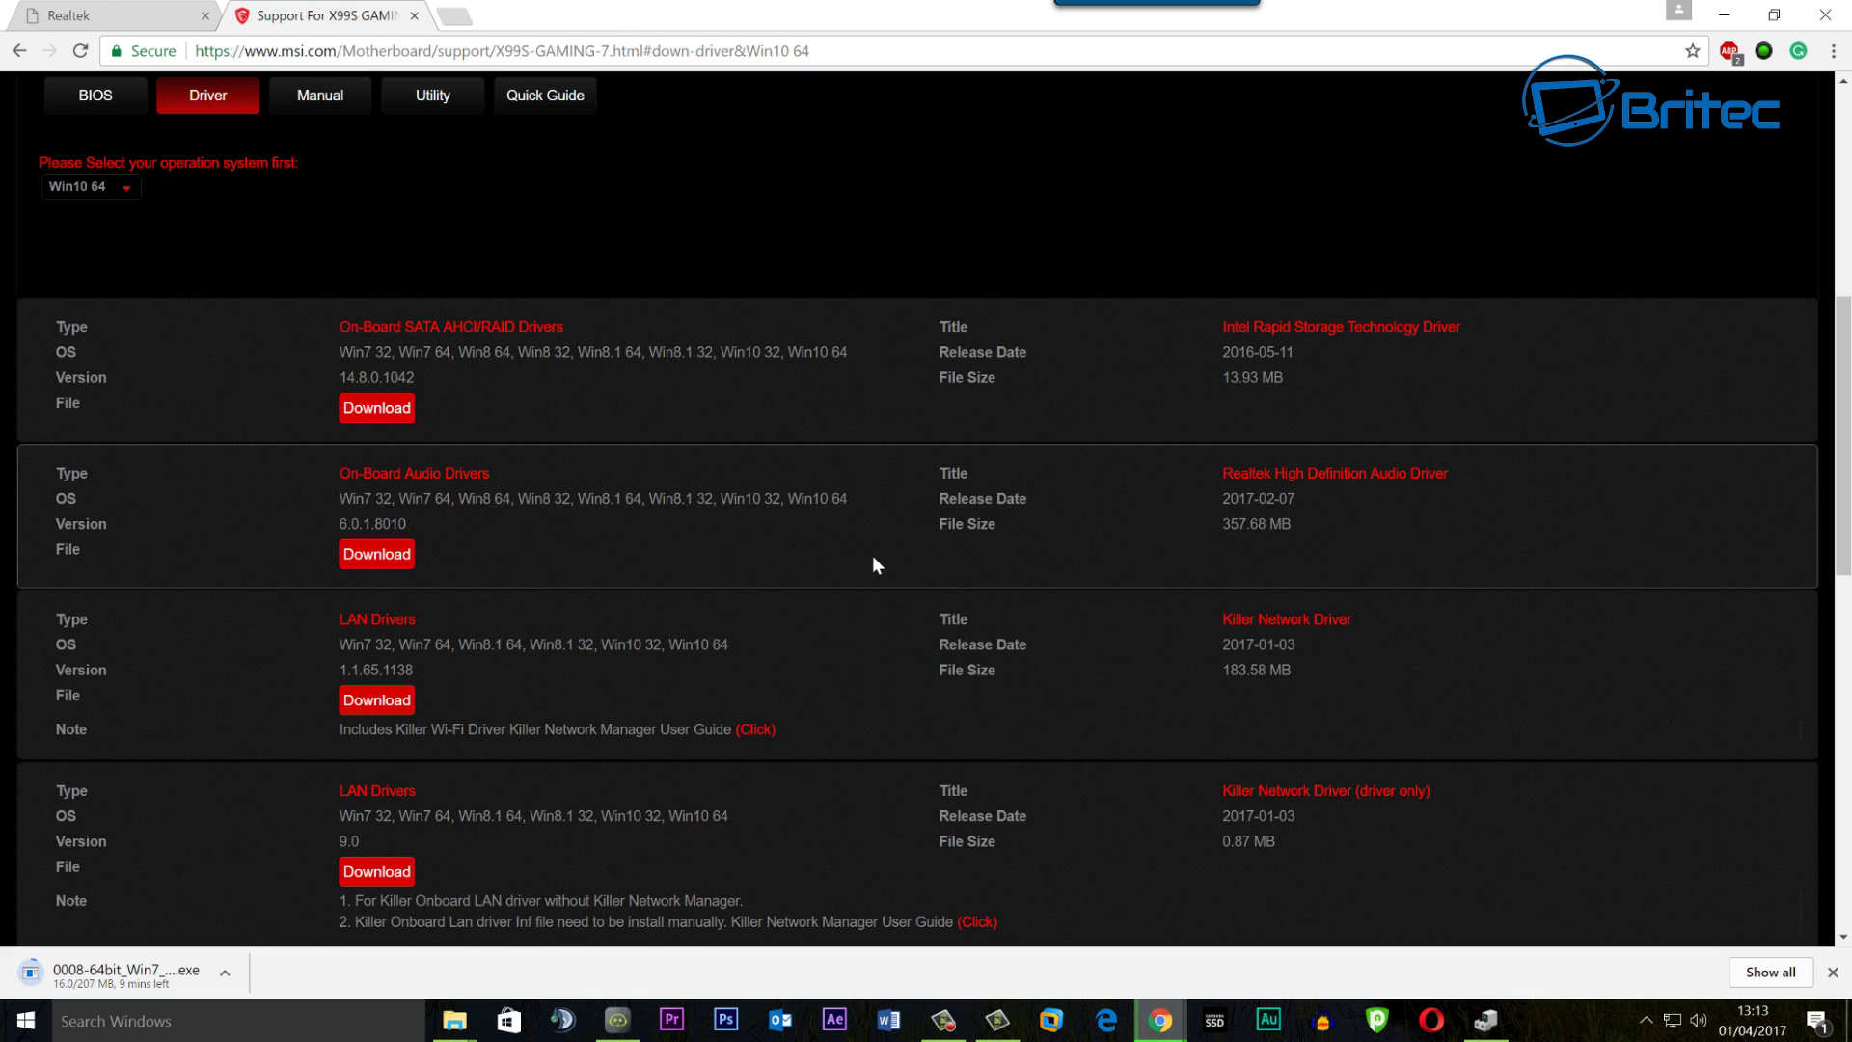
scroll(874, 559, down, 1)
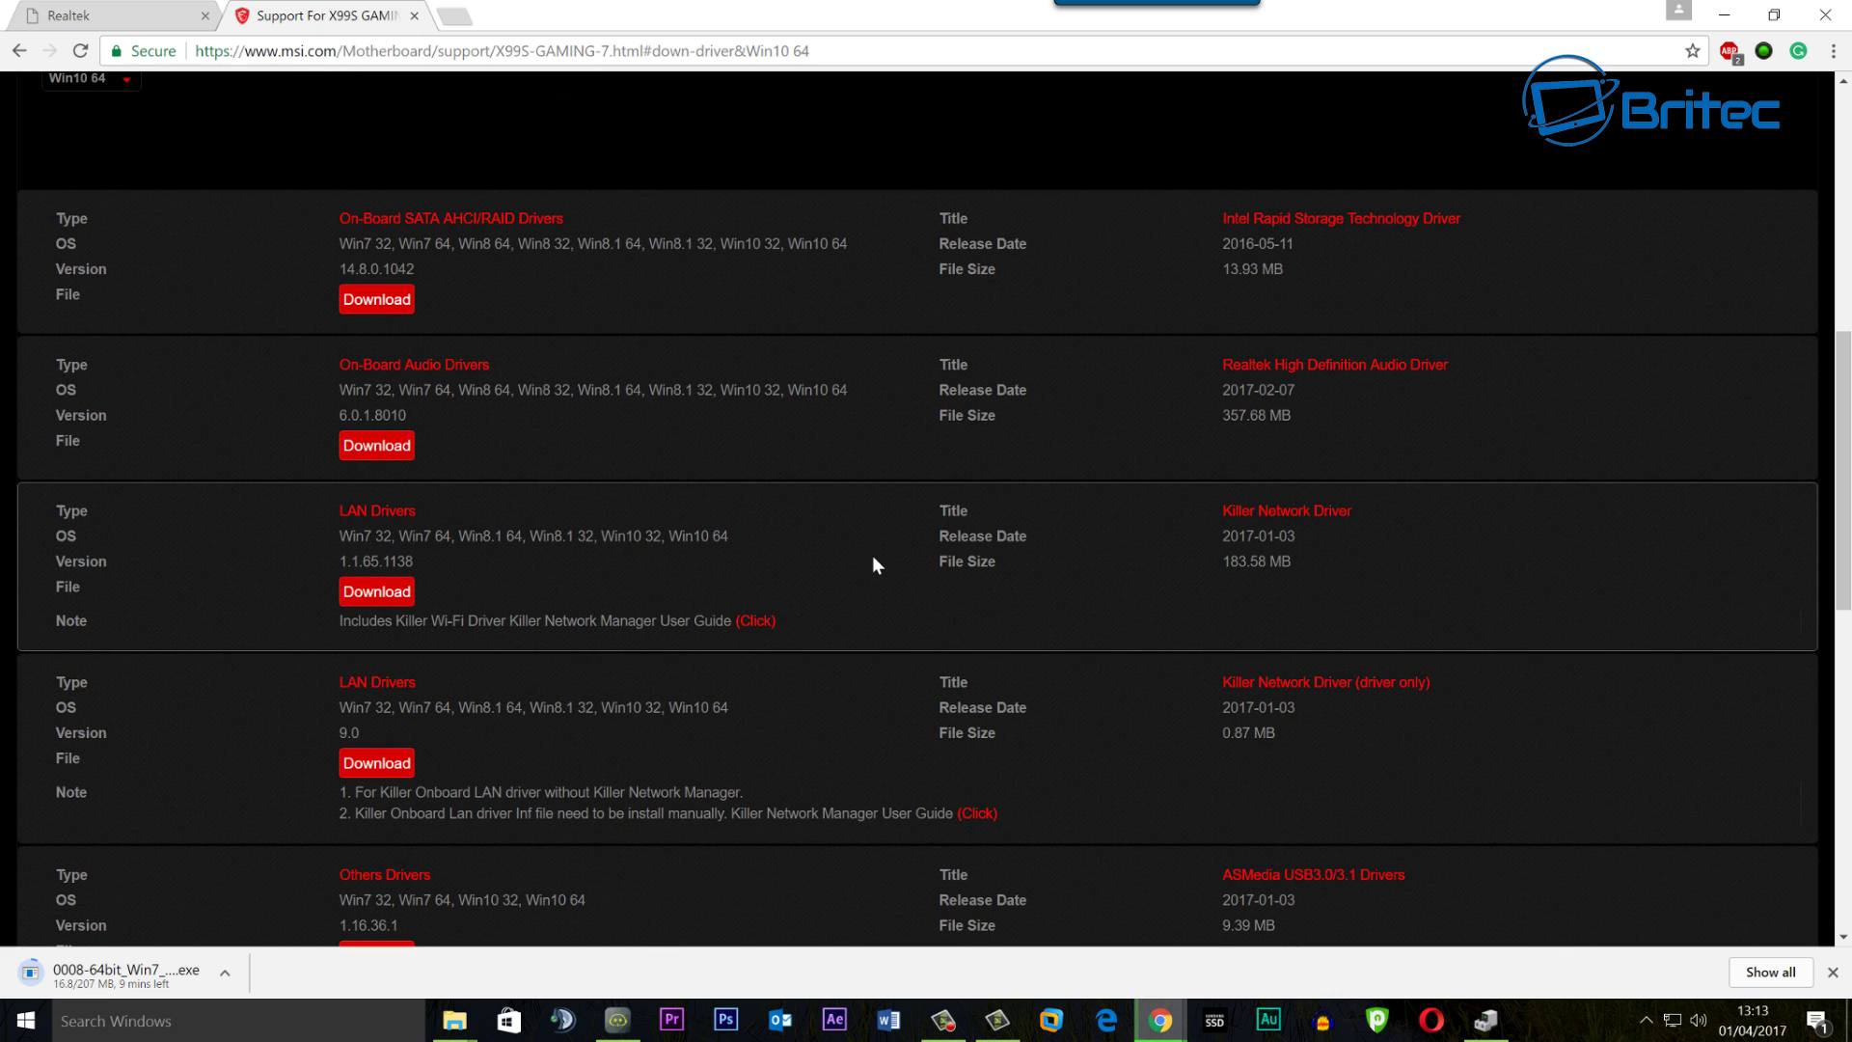
scroll(874, 560, down, 3)
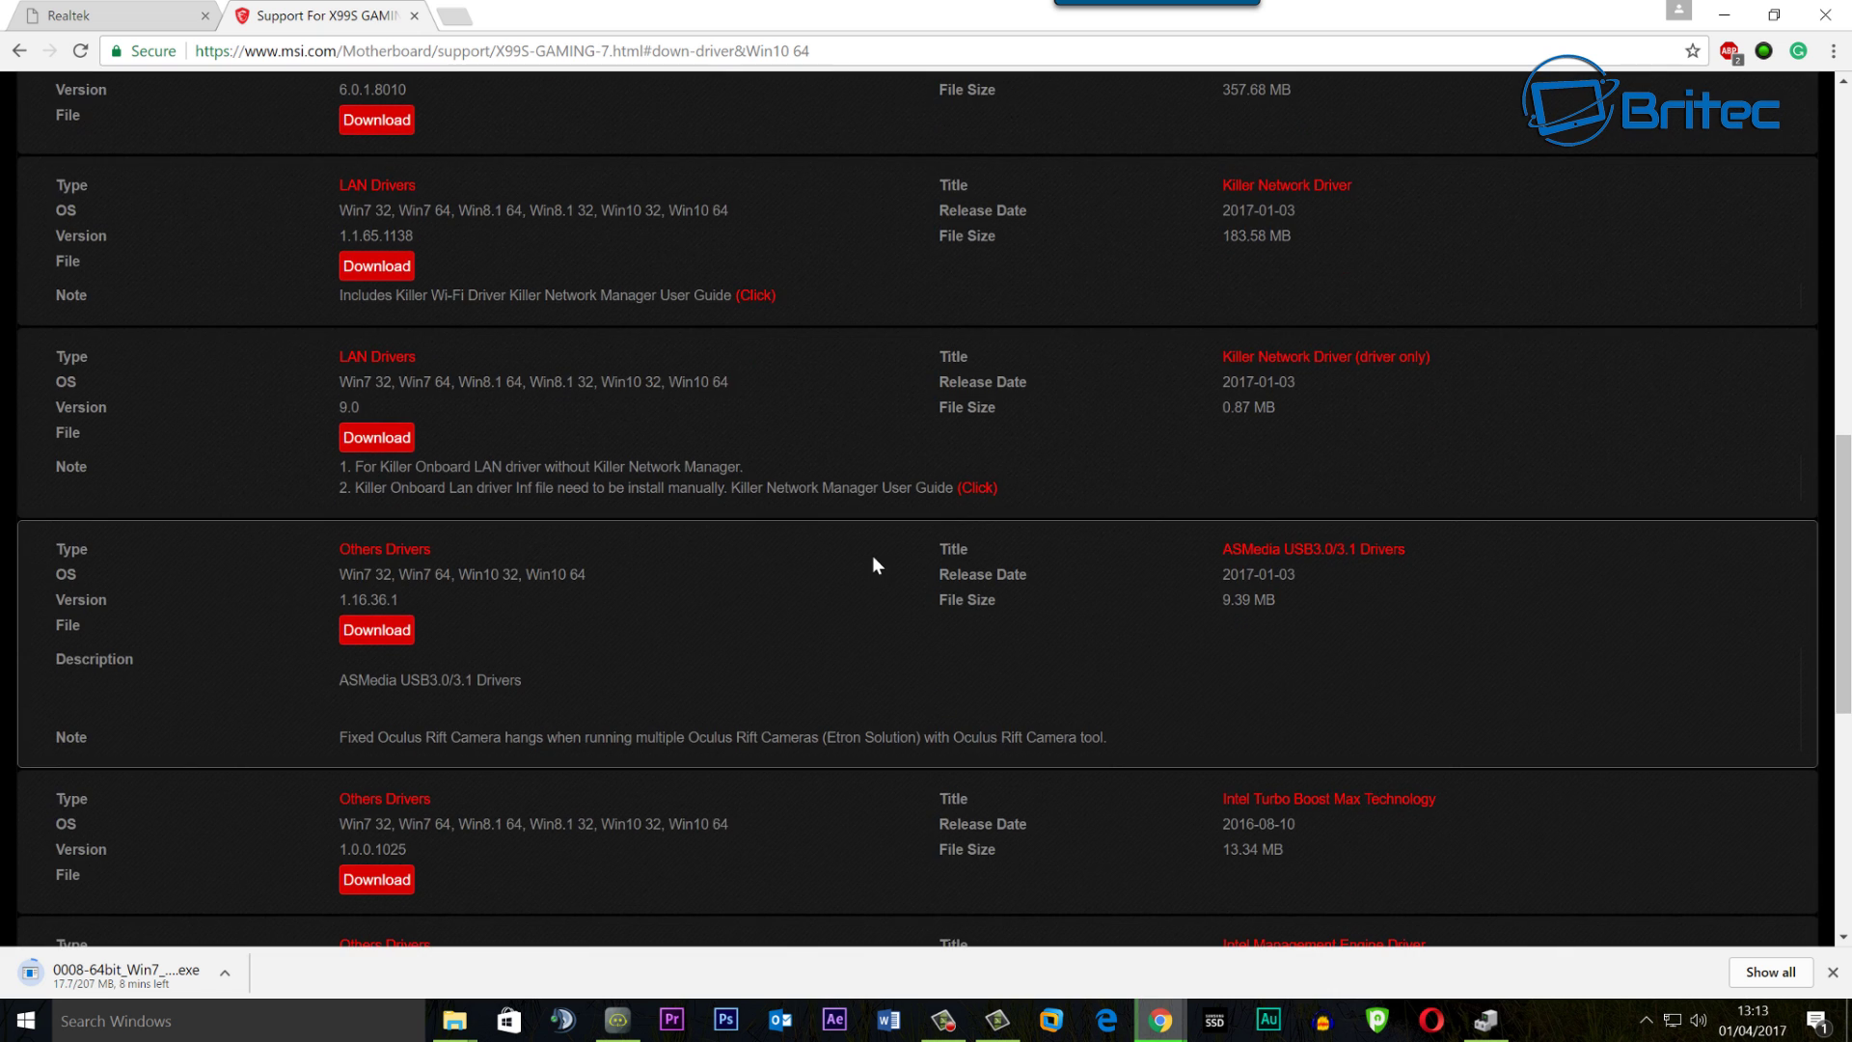
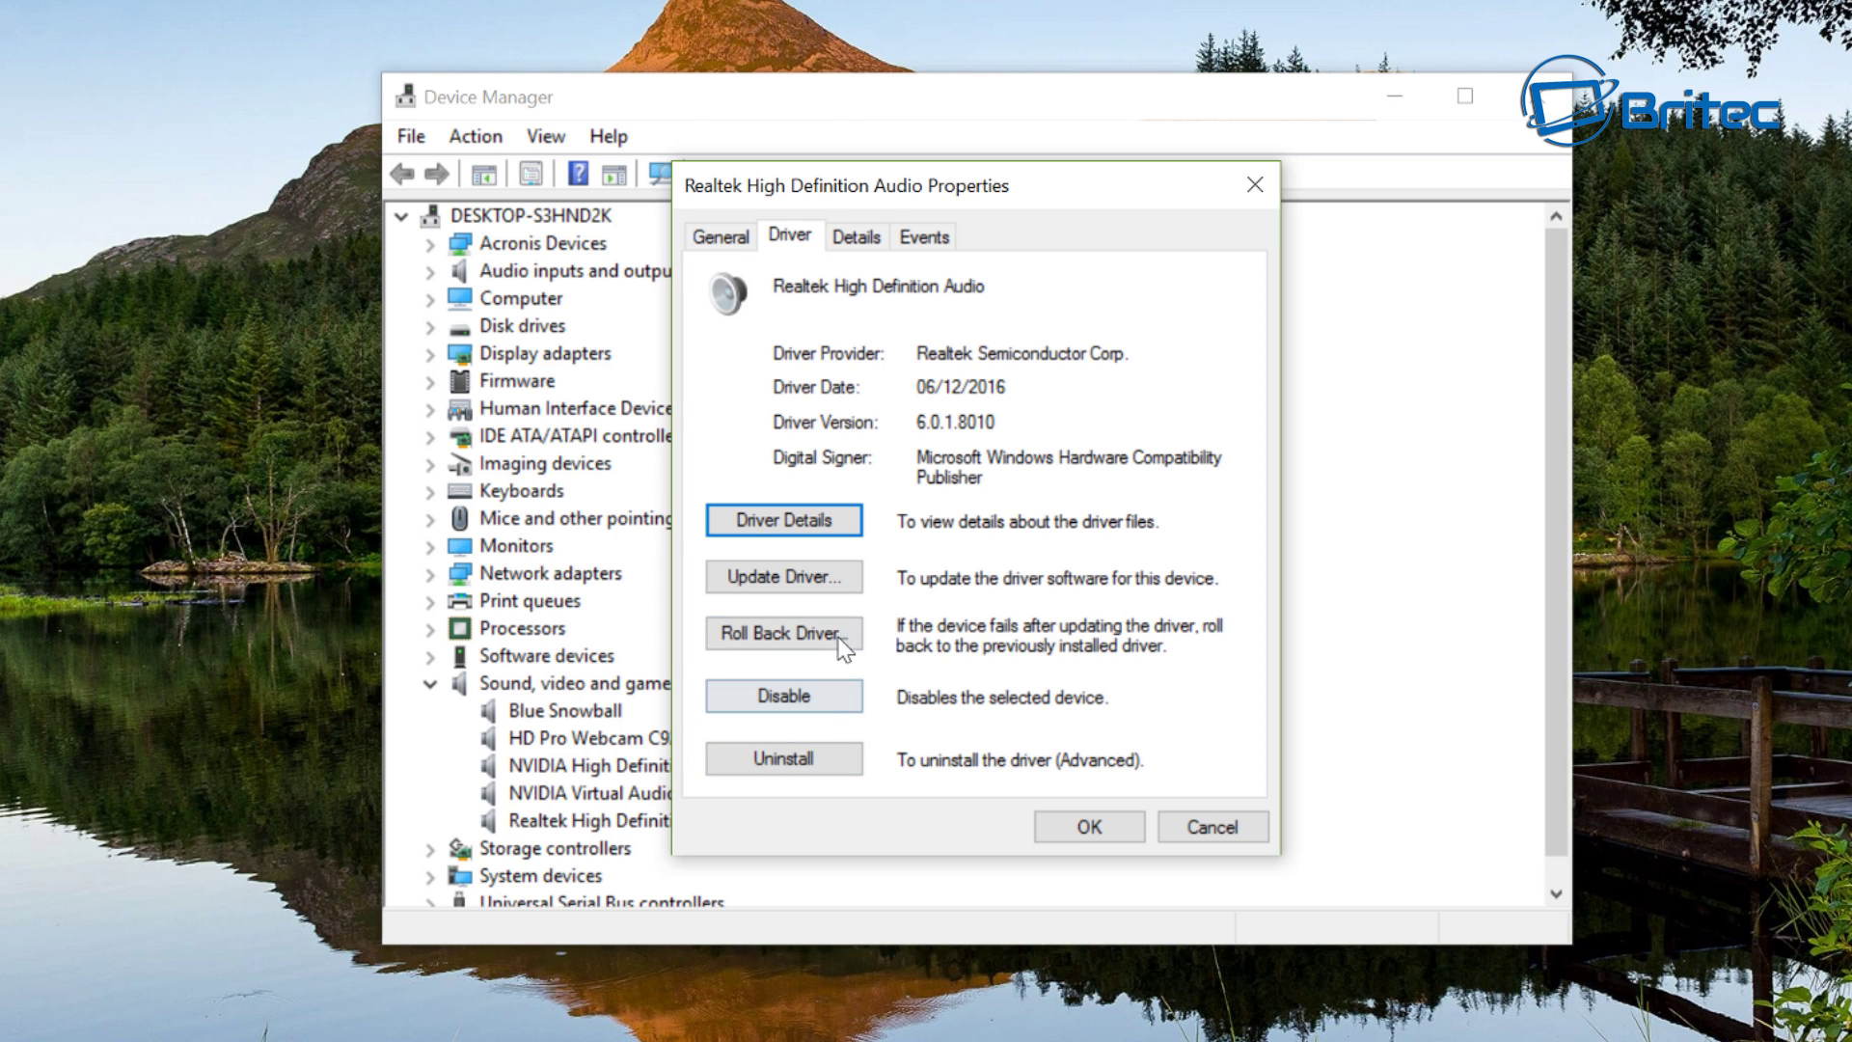
Close the Realtek properties, minimise Device Manager and open Devices and Printers from Control Panel.
click(1222, 826)
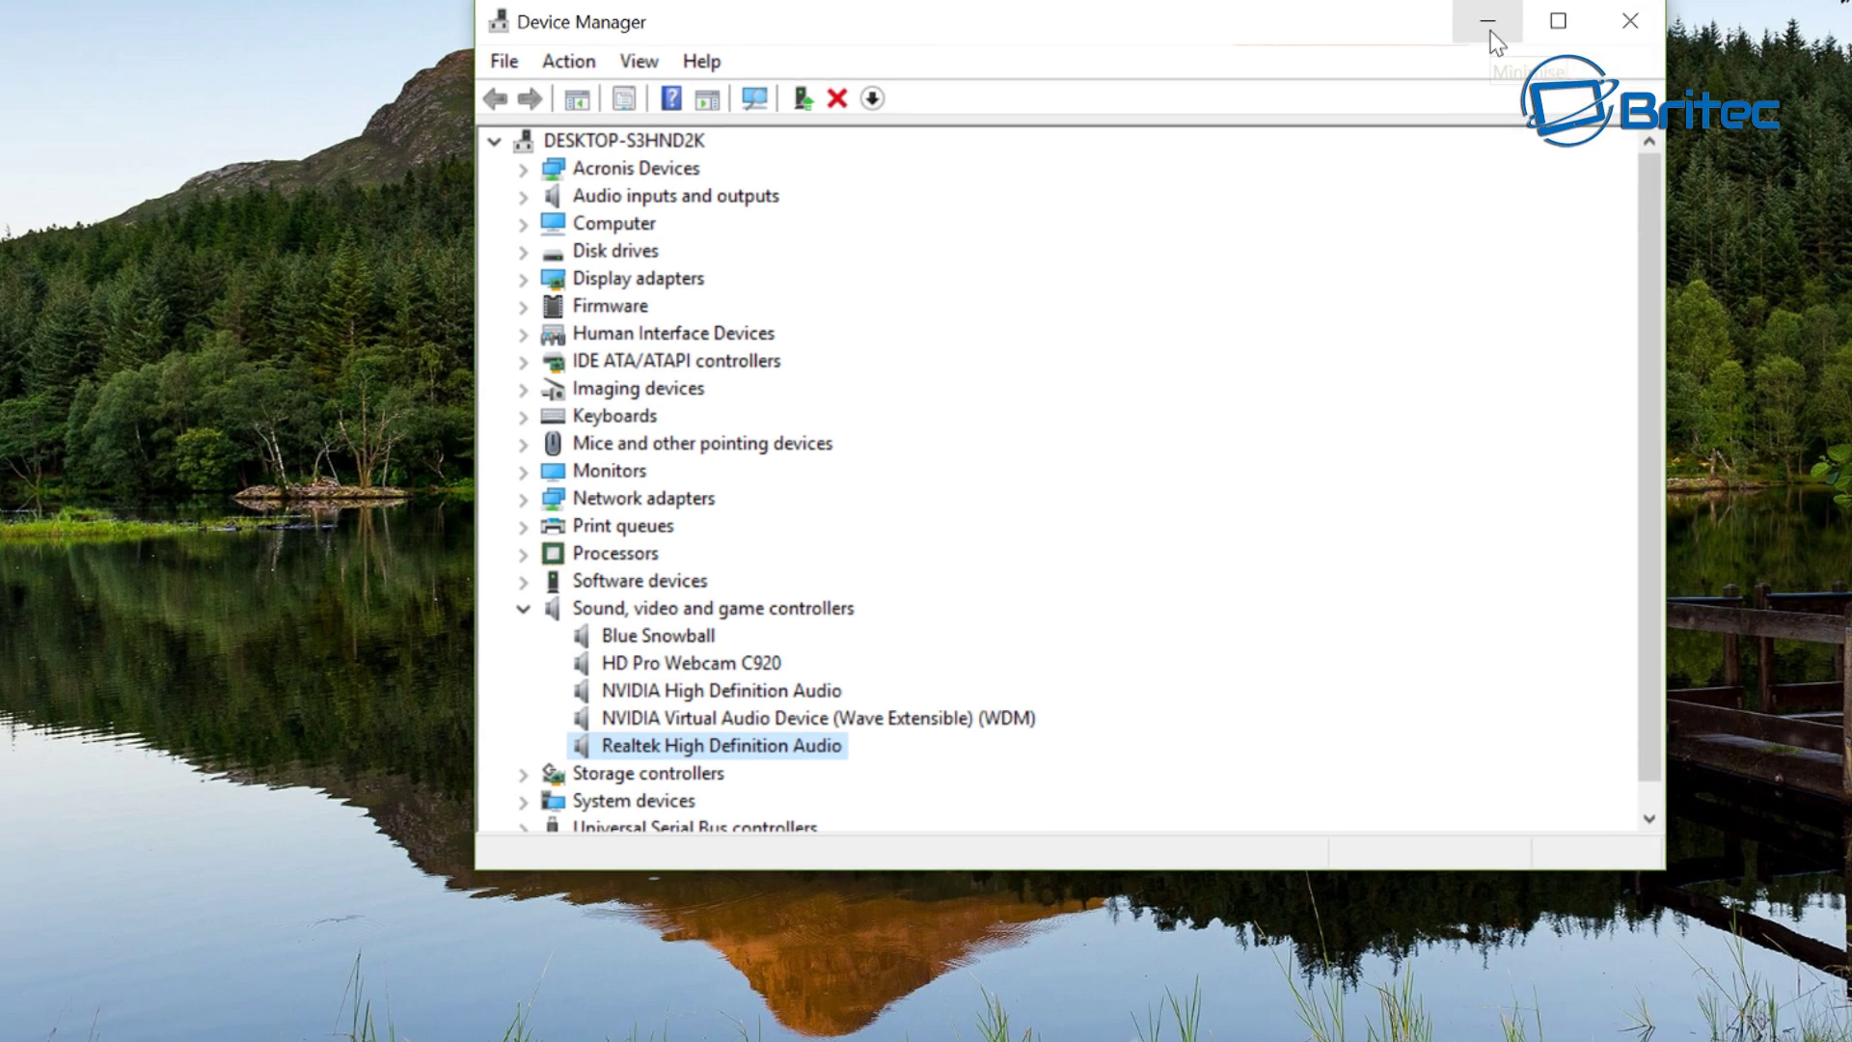
click(1397, 106)
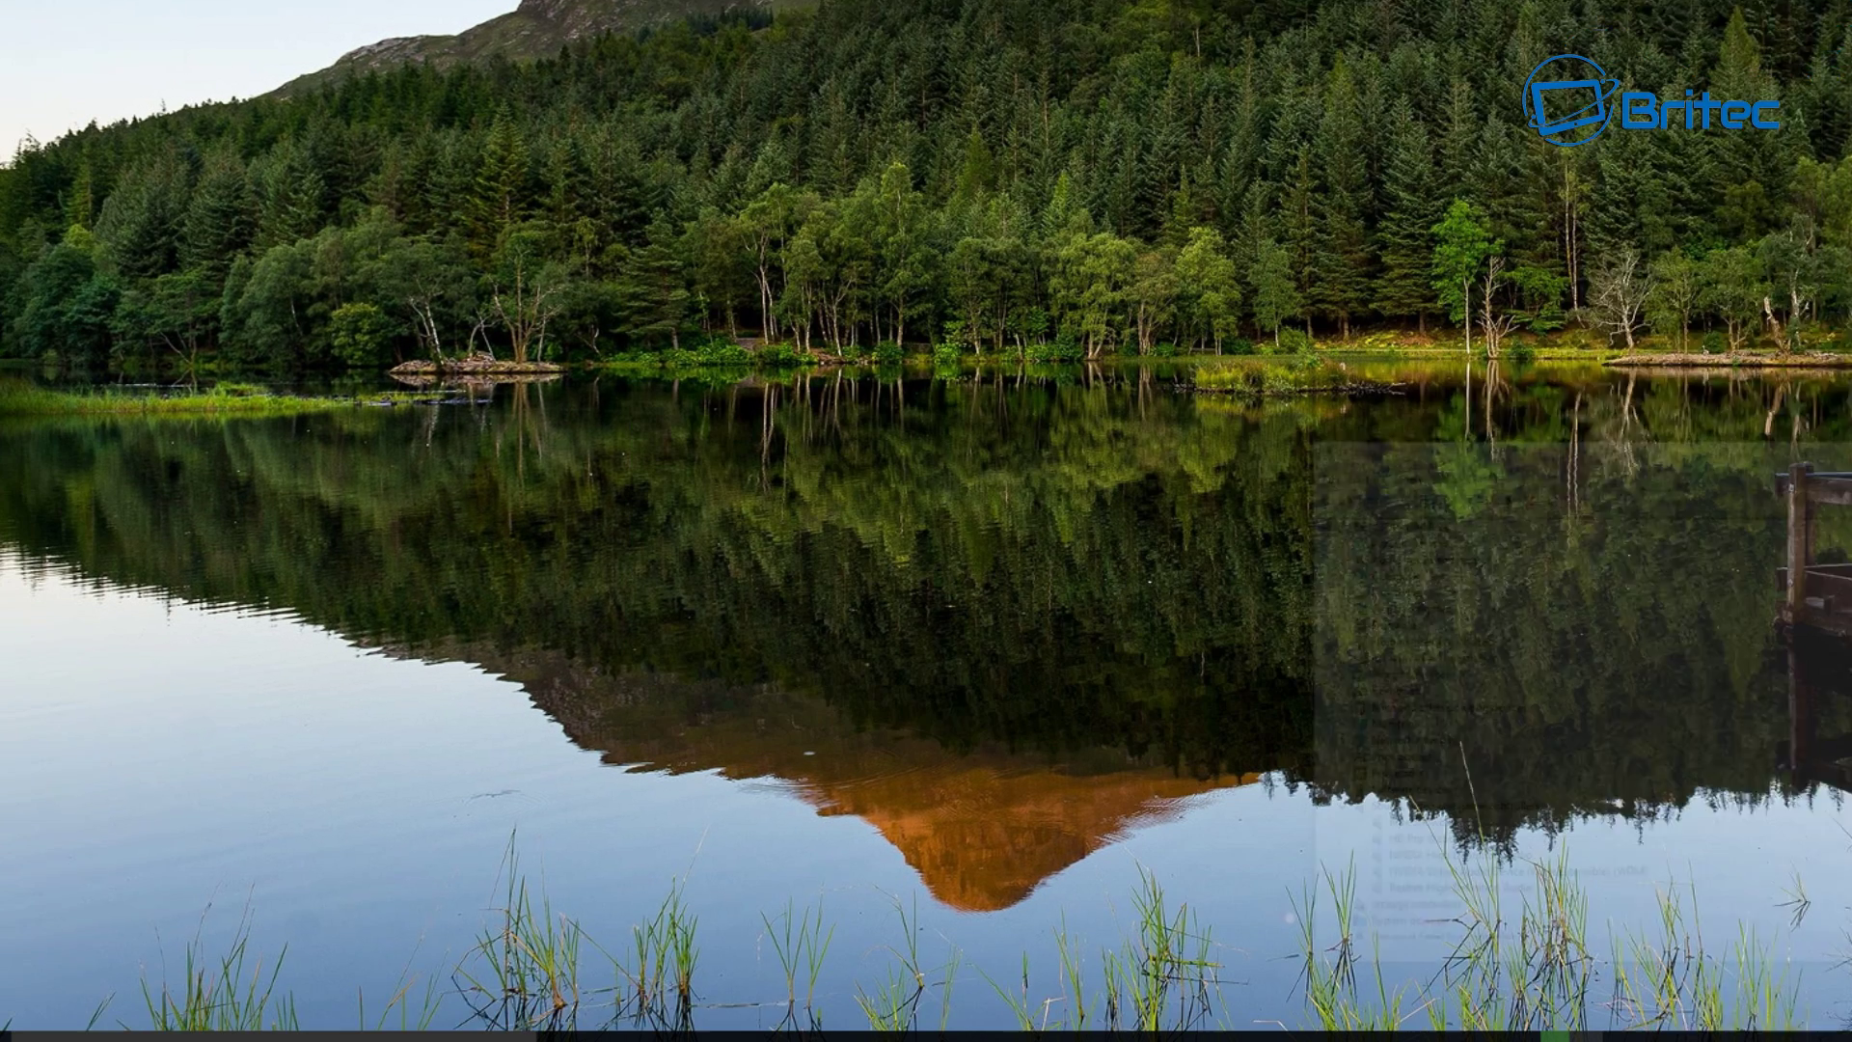
right_click(44, 1012)
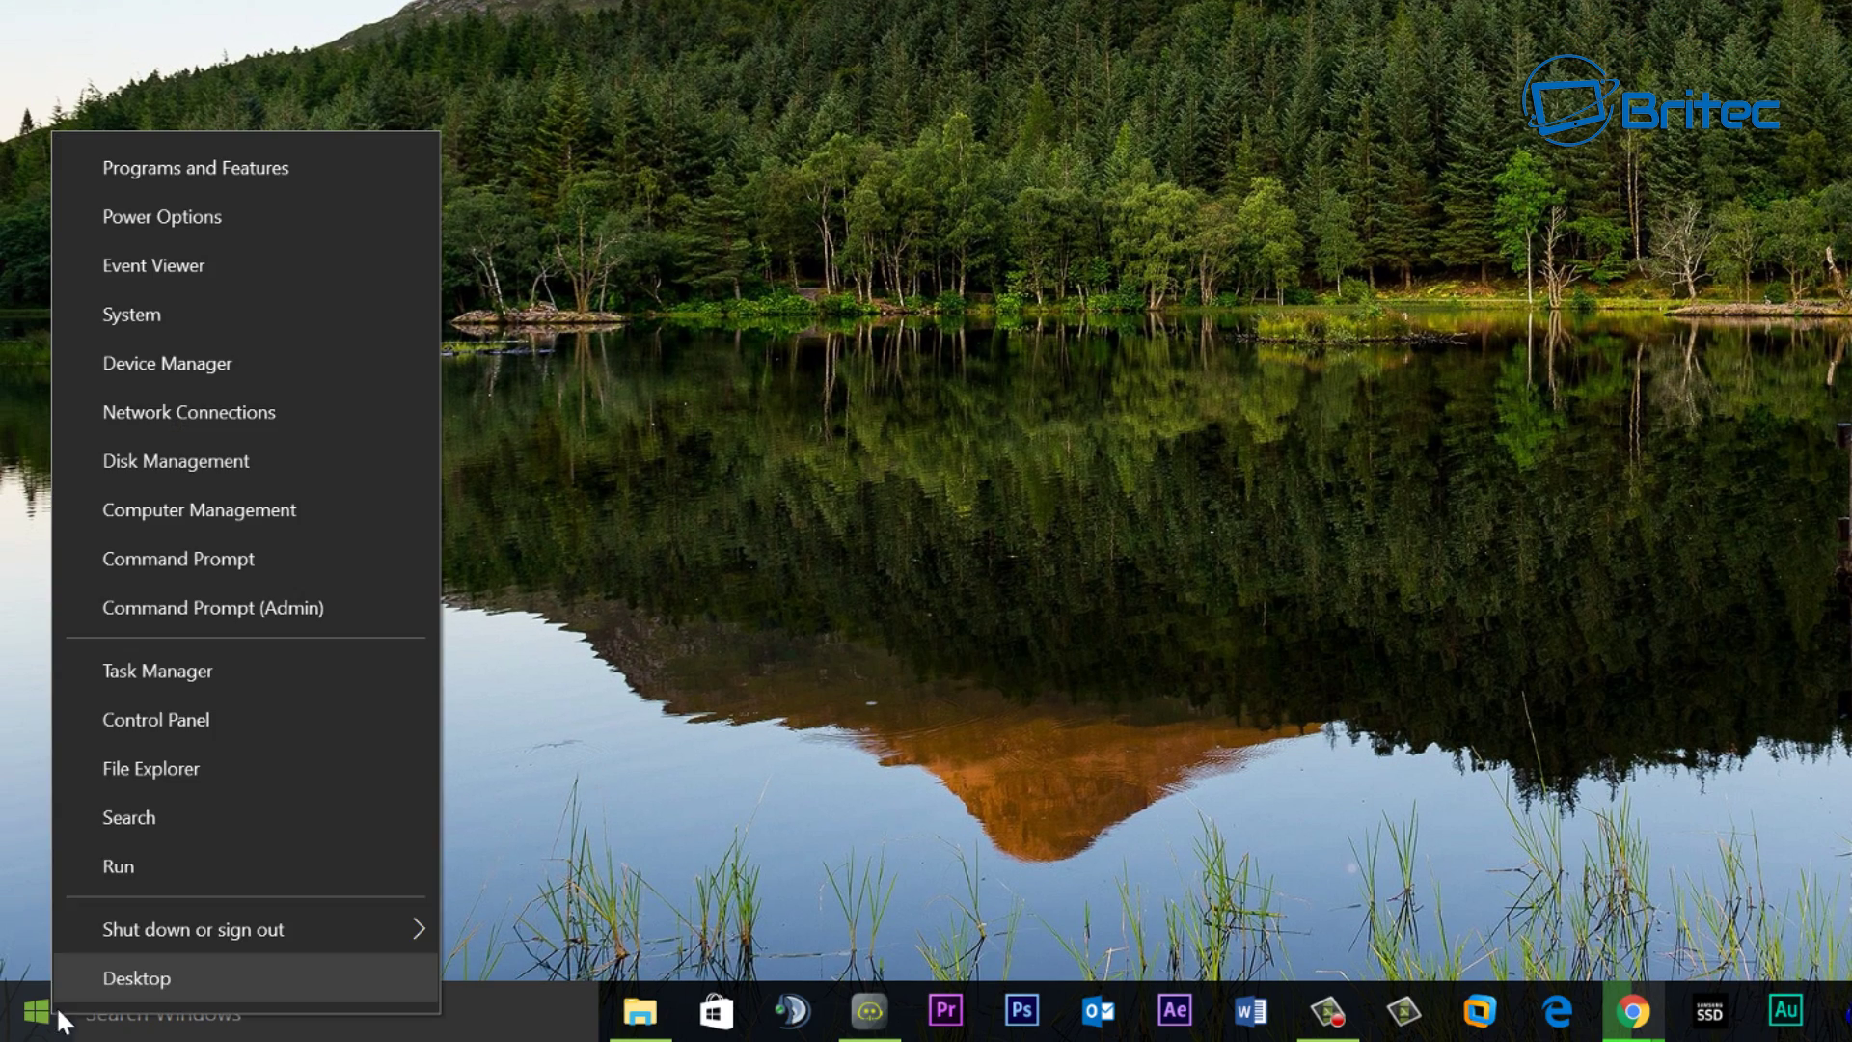
click(229, 720)
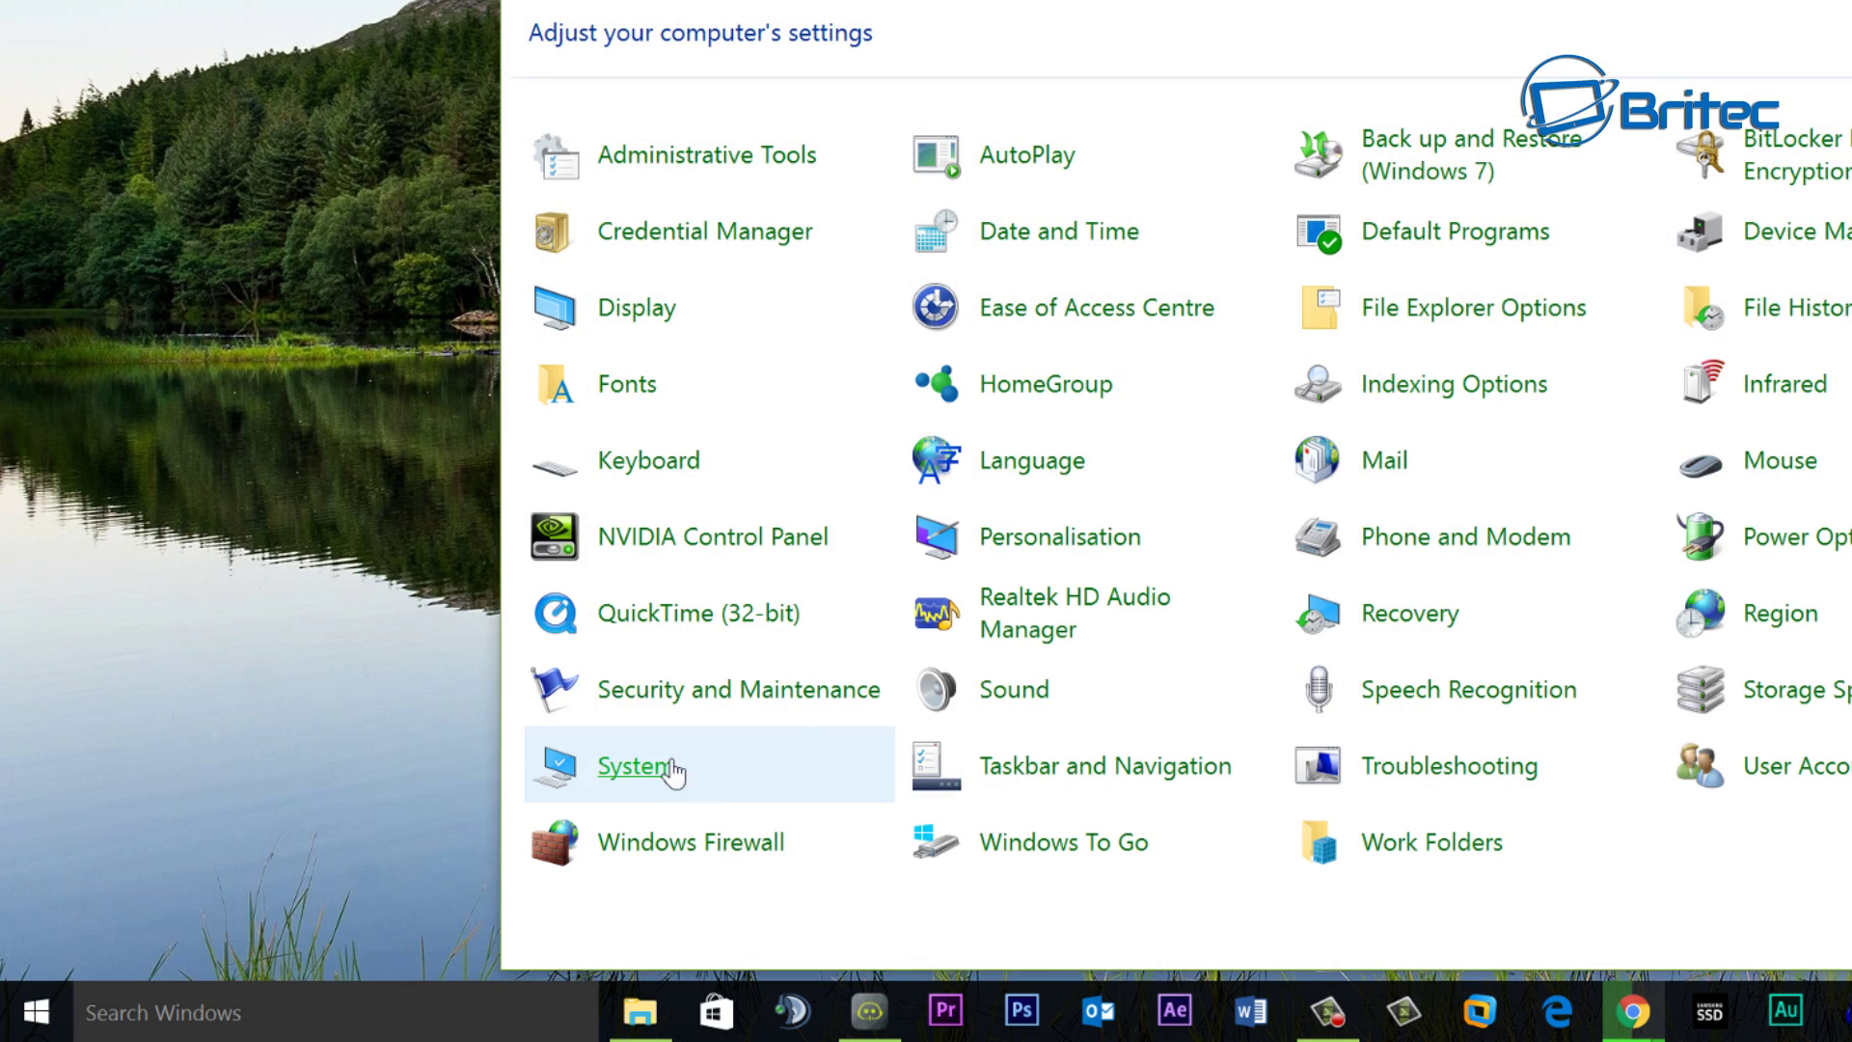
drag(1425, 33, 1250, 0)
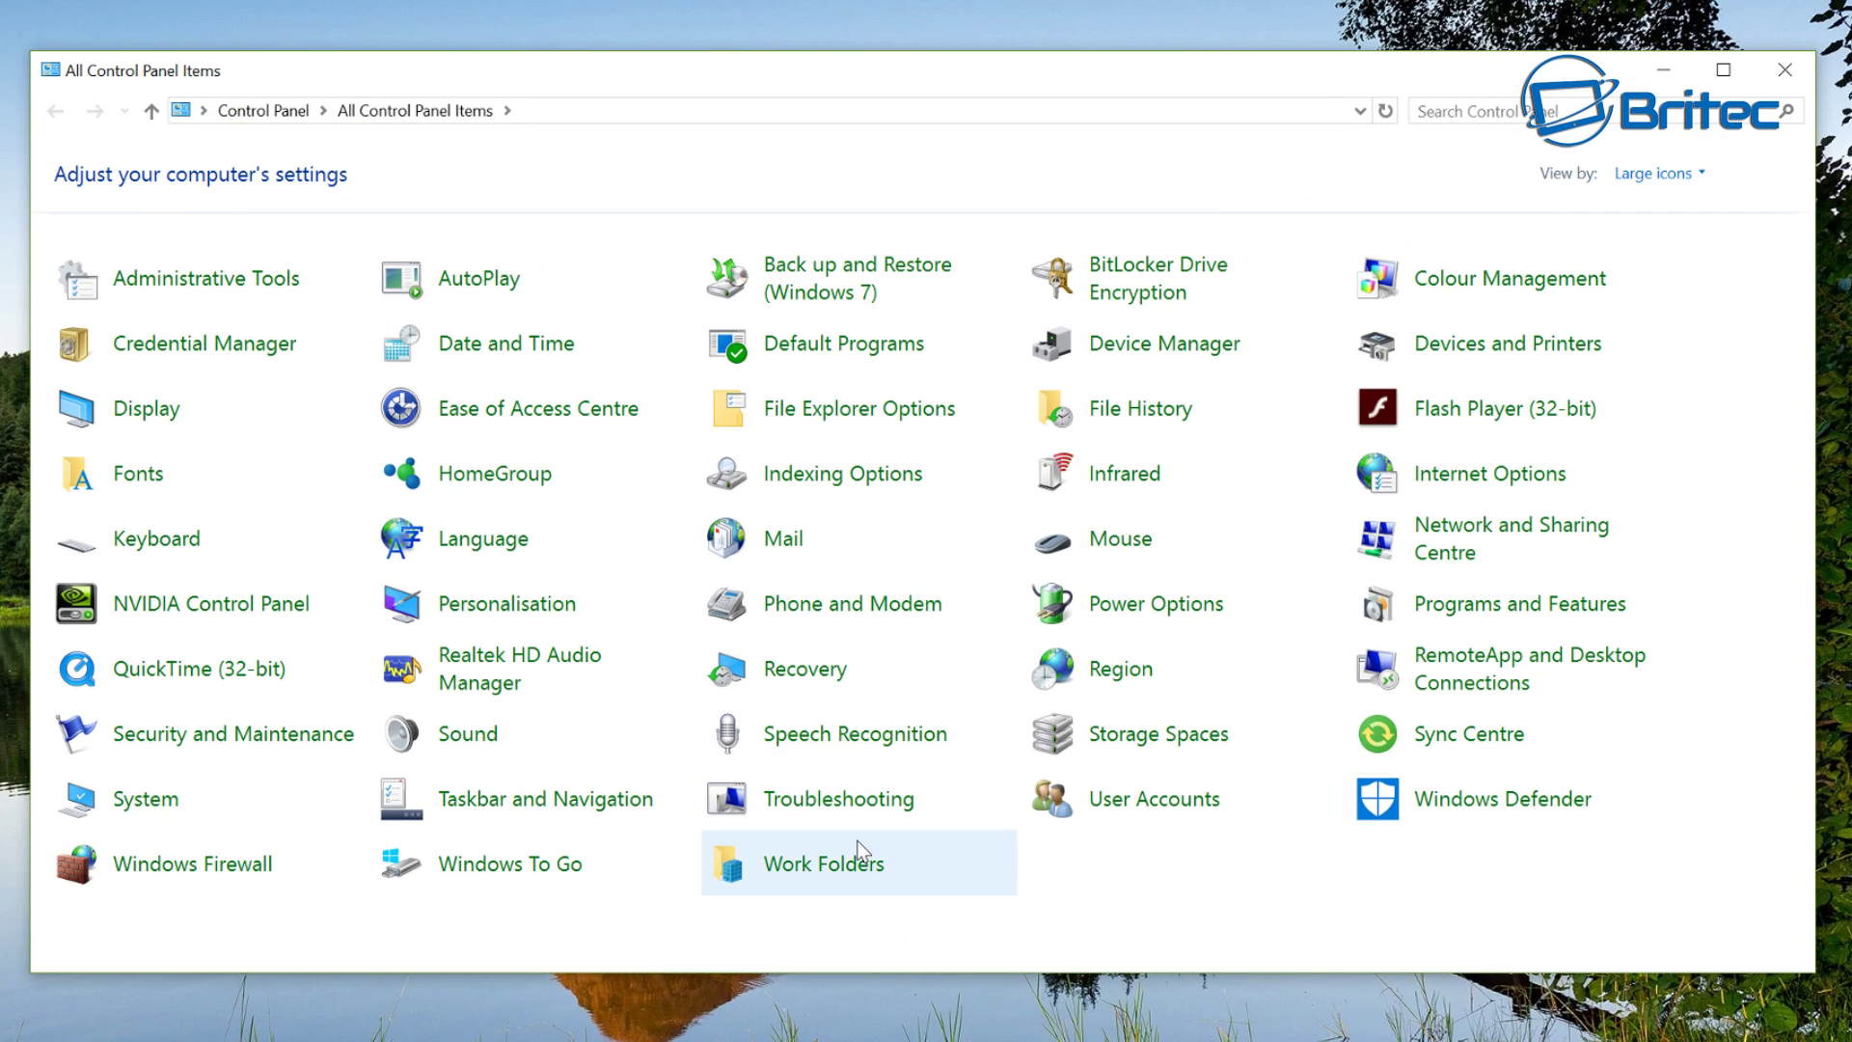
click(1470, 353)
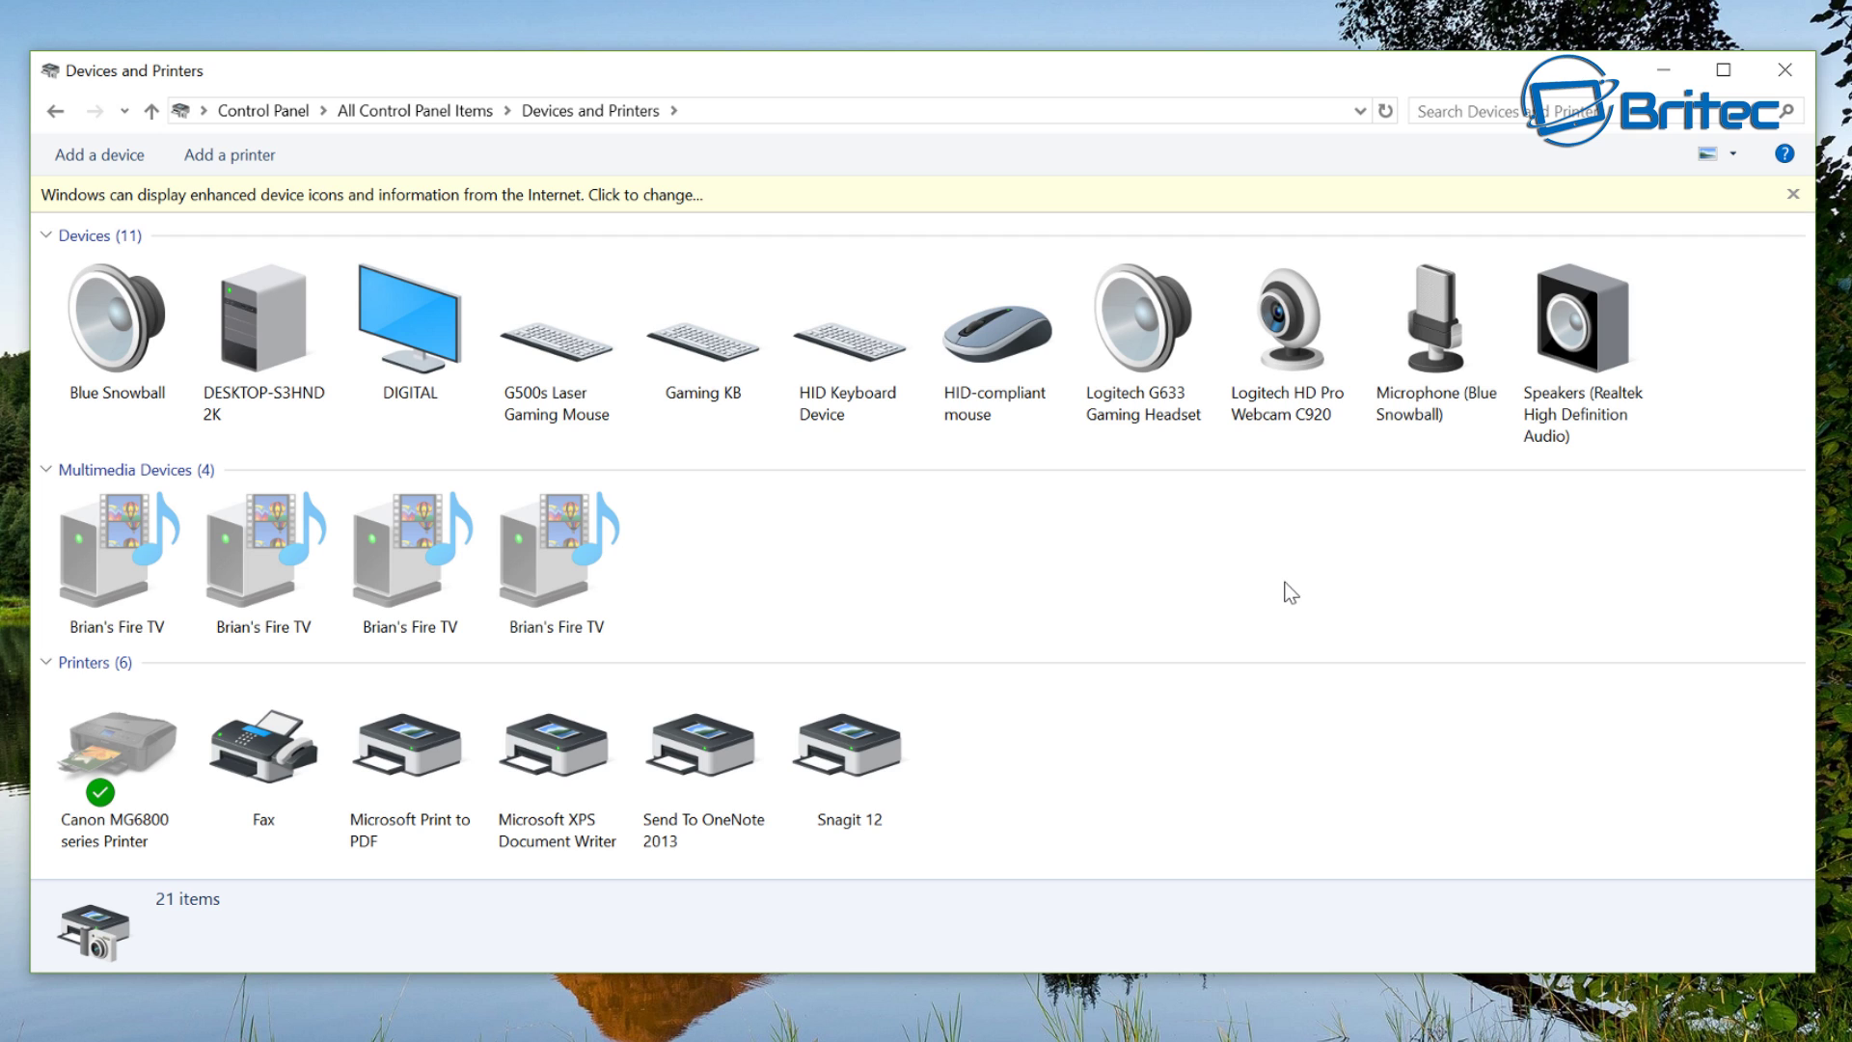
Review the desktop computer's device installation settings without changing them, then close Devices and Printers.
click(257, 315)
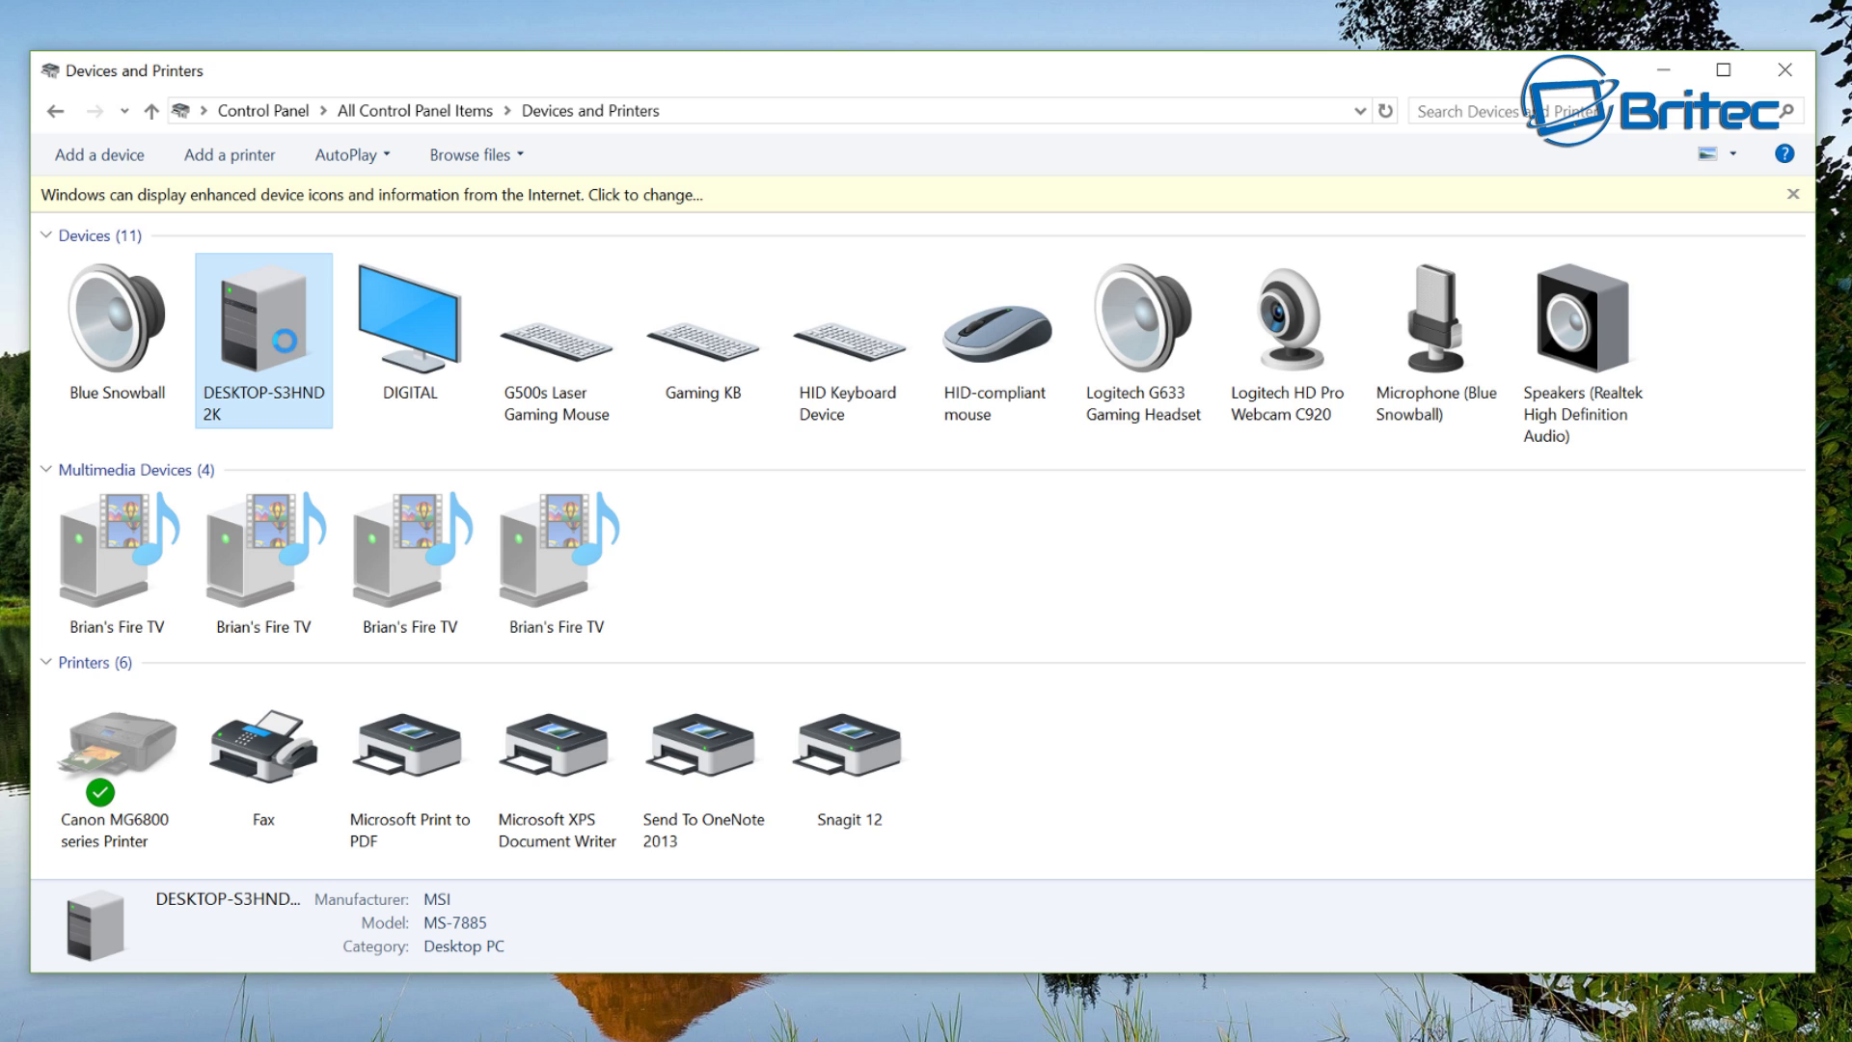
right_click(265, 324)
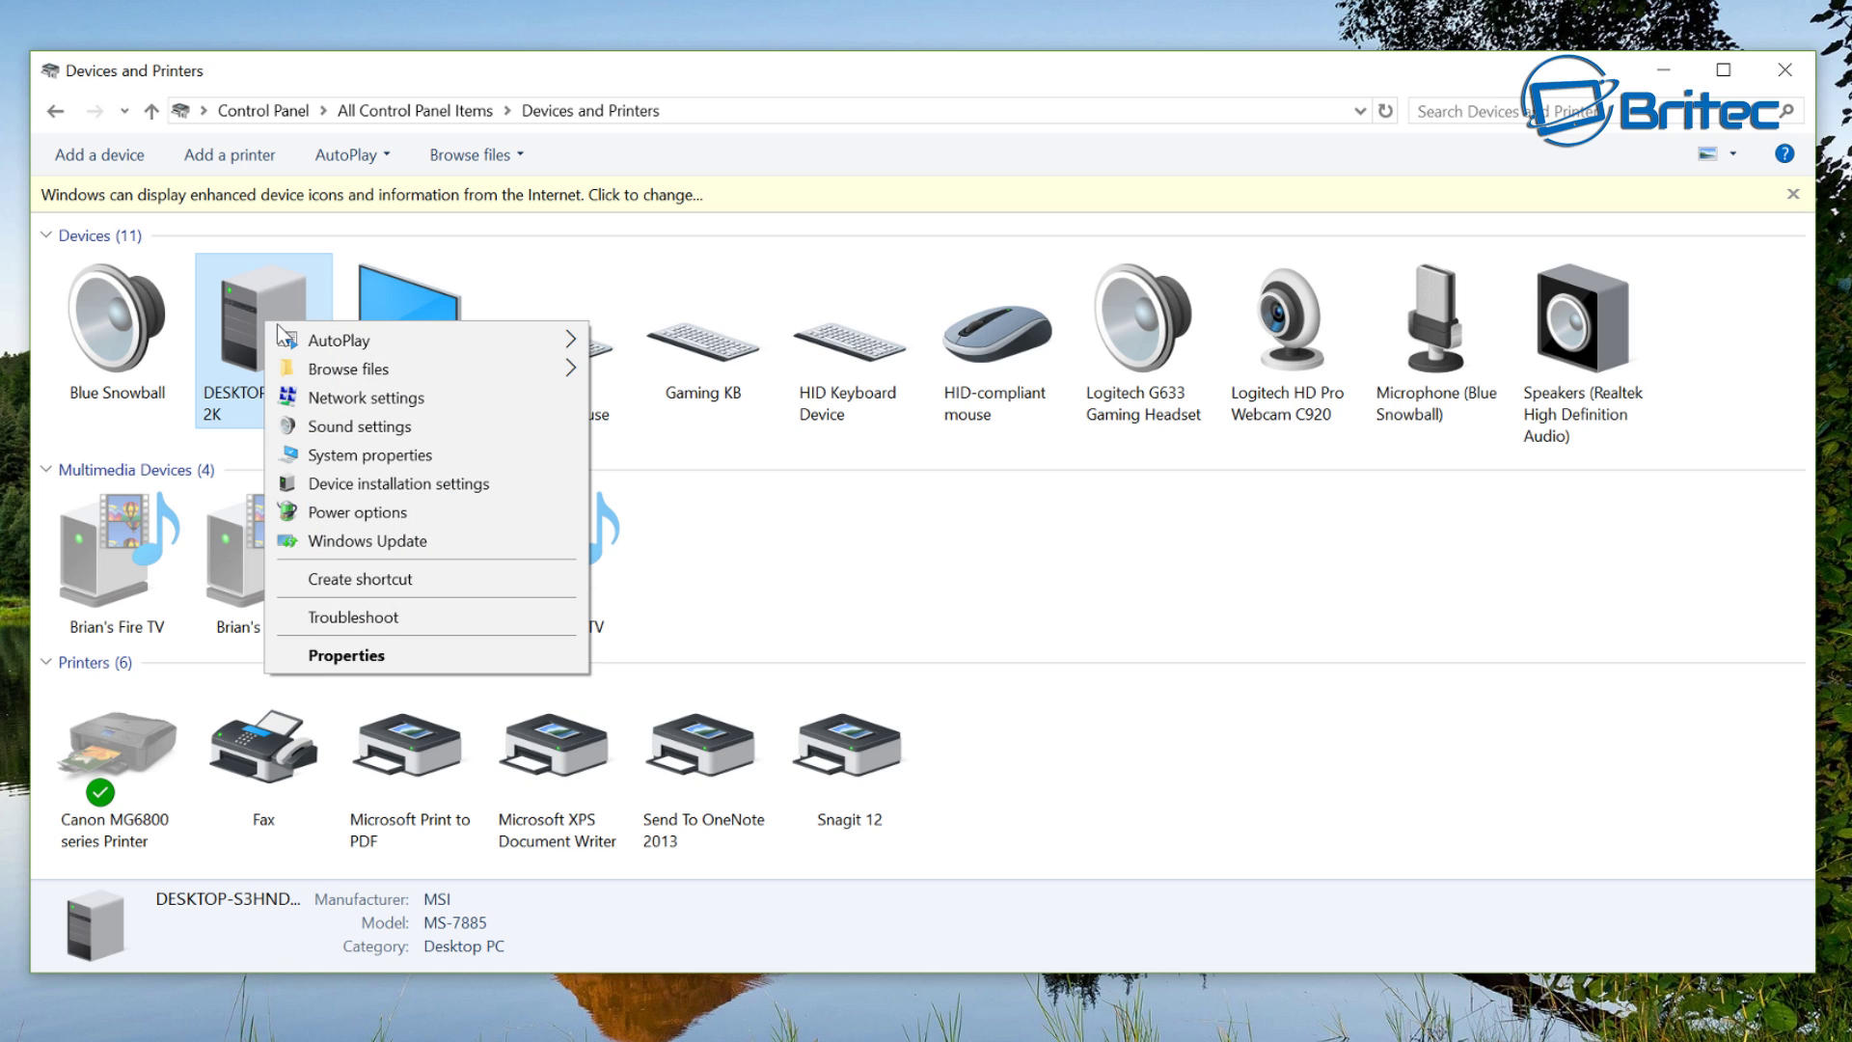
click(373, 483)
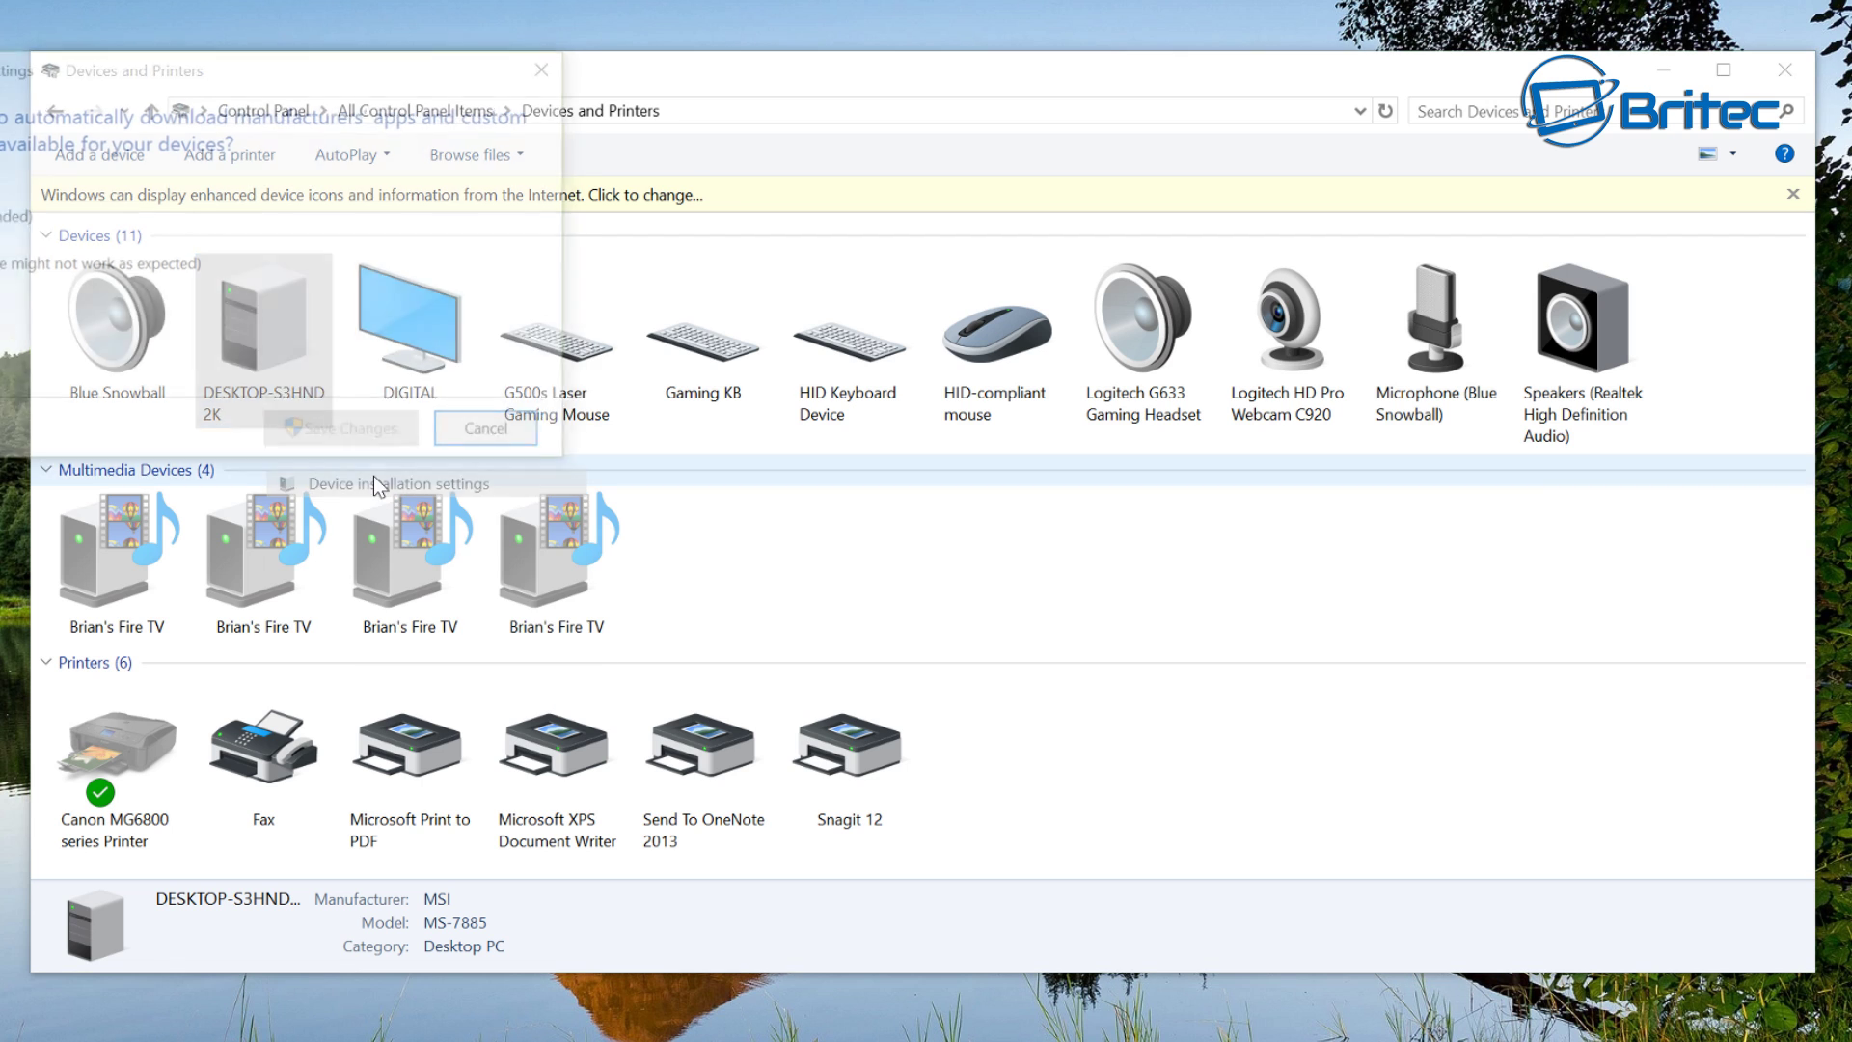
drag(164, 71, 678, 322)
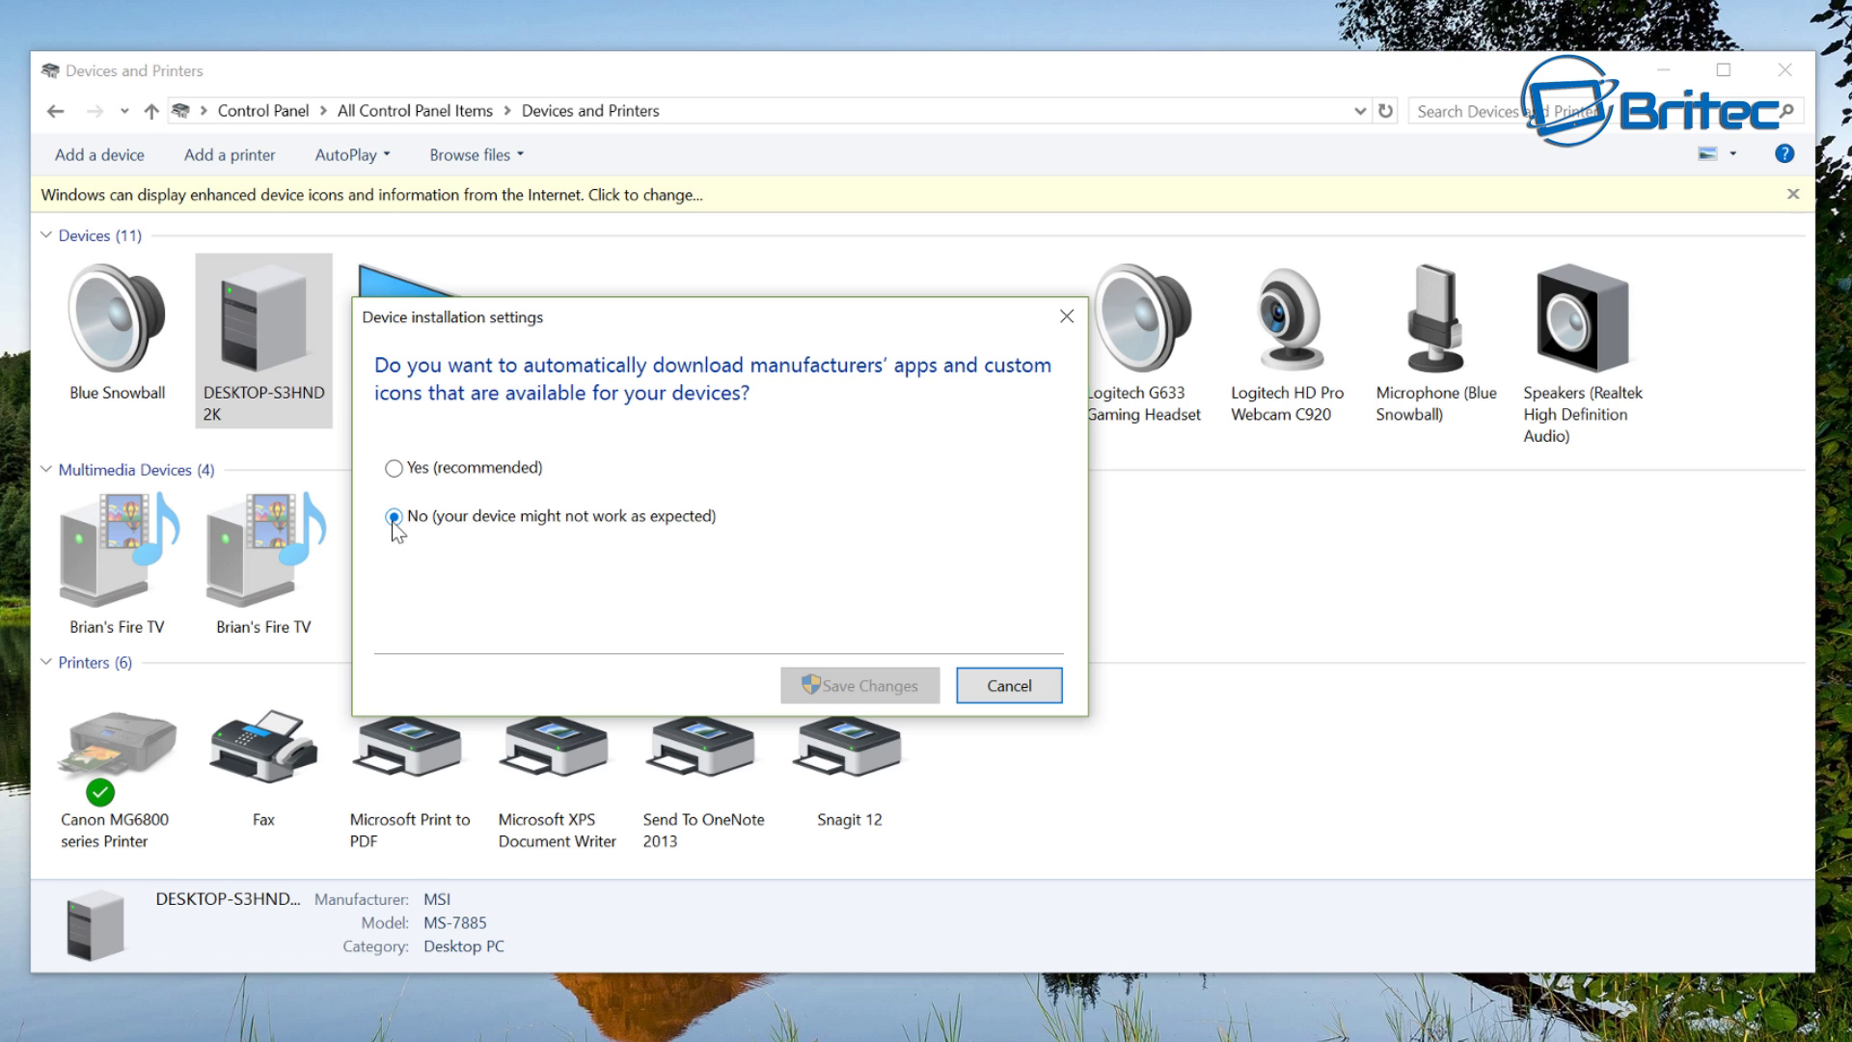
click(1015, 698)
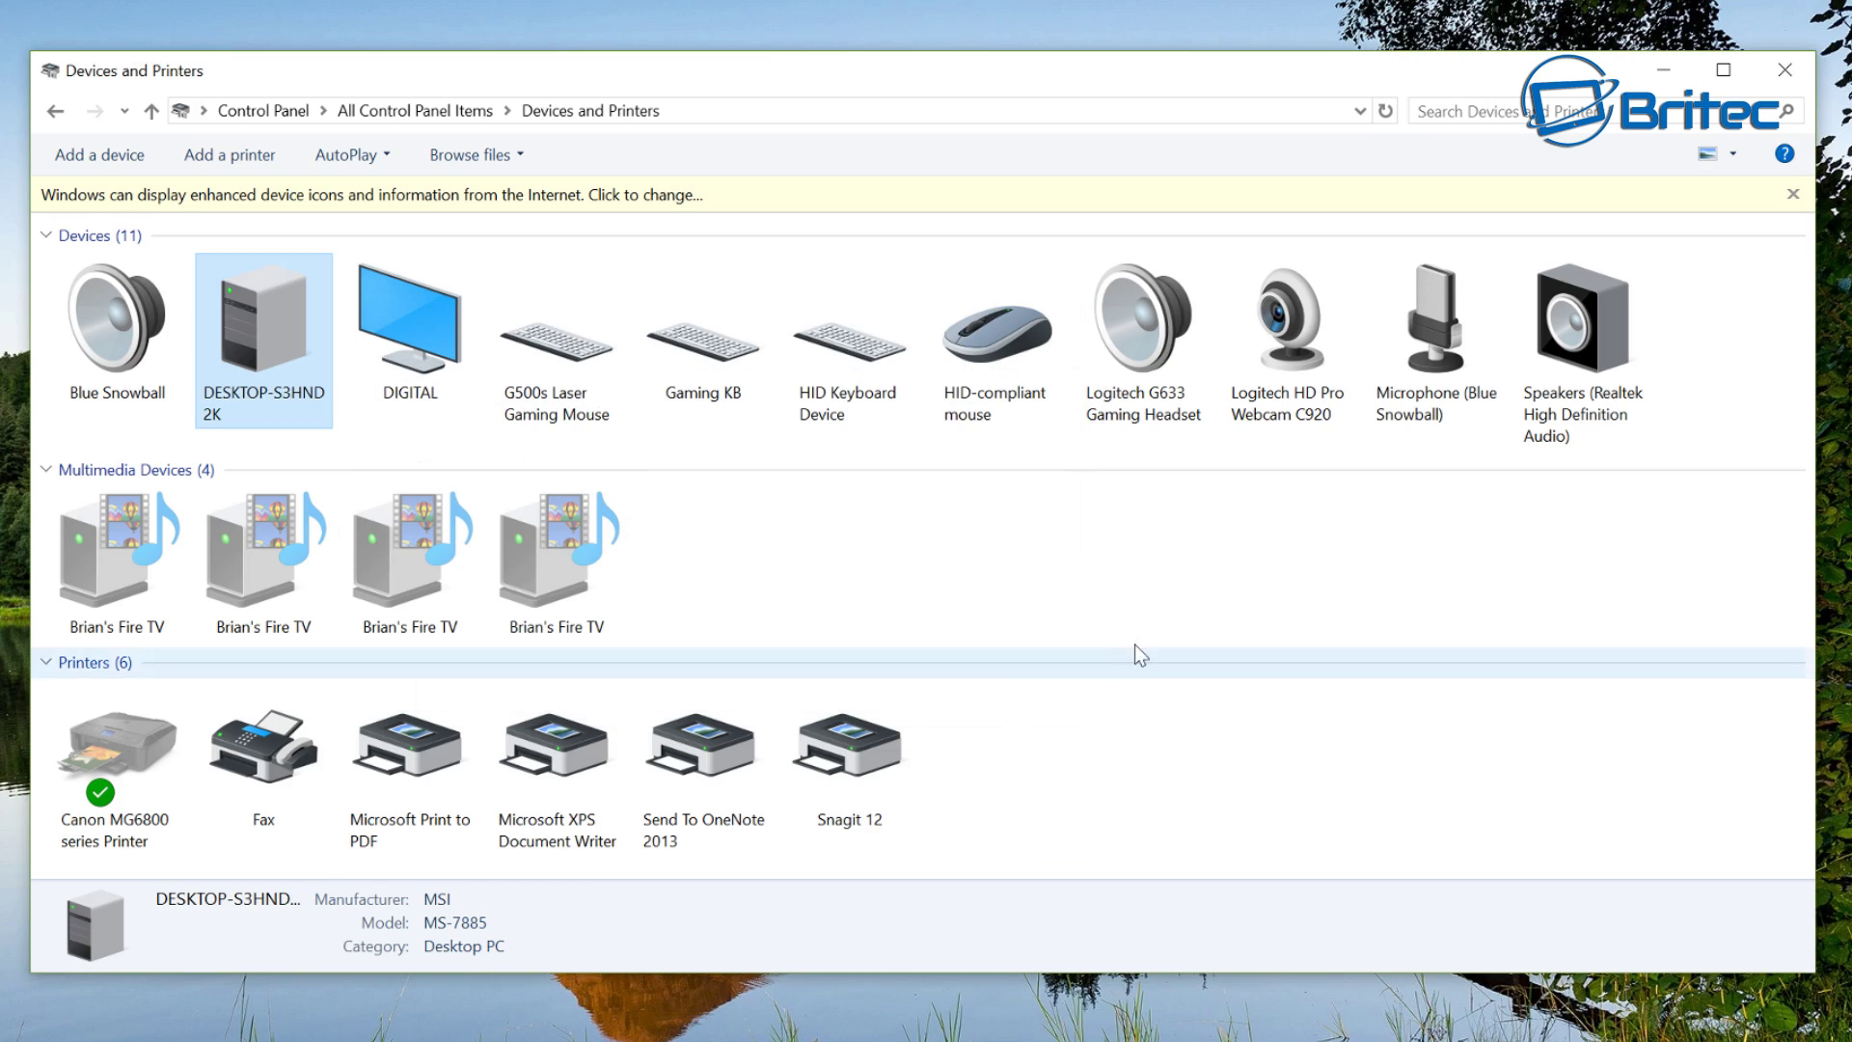
click(1784, 71)
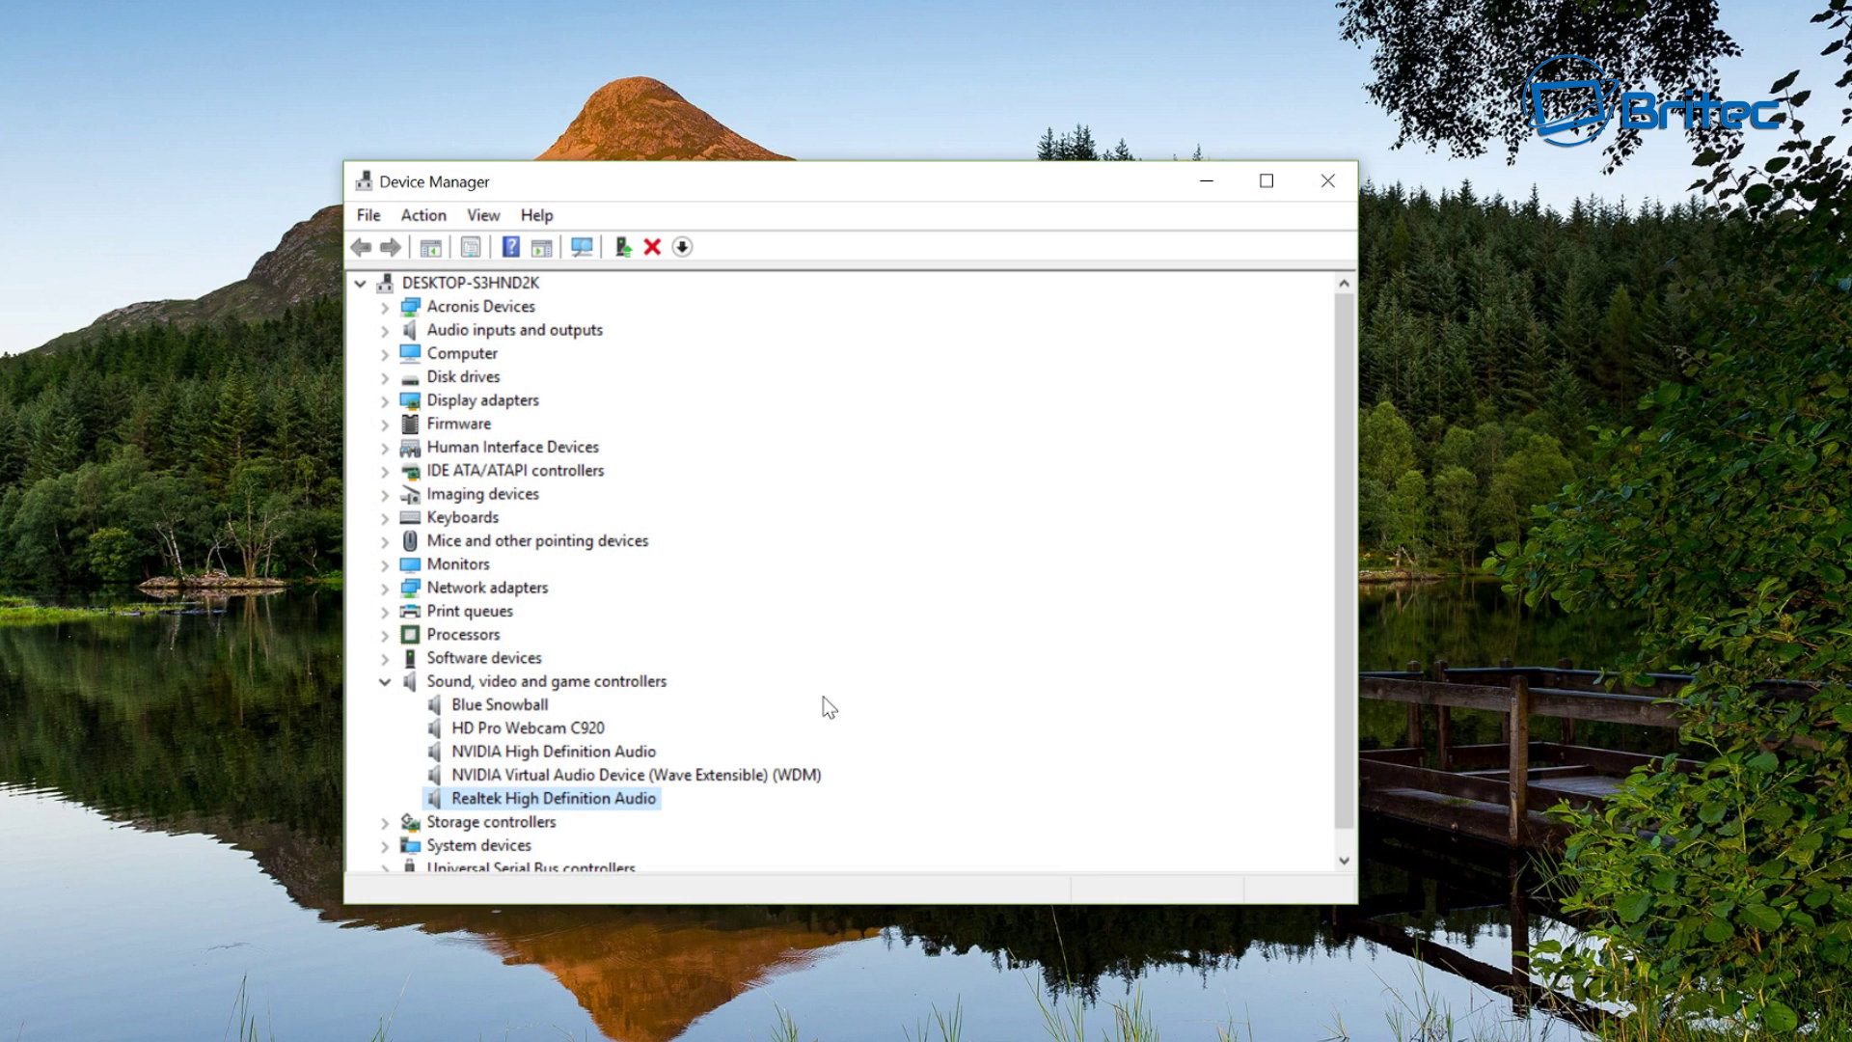
Check the actions available for Realtek High Definition Audio, and start adding legacy hardware by selecting it manually from a list.
right_click(598, 799)
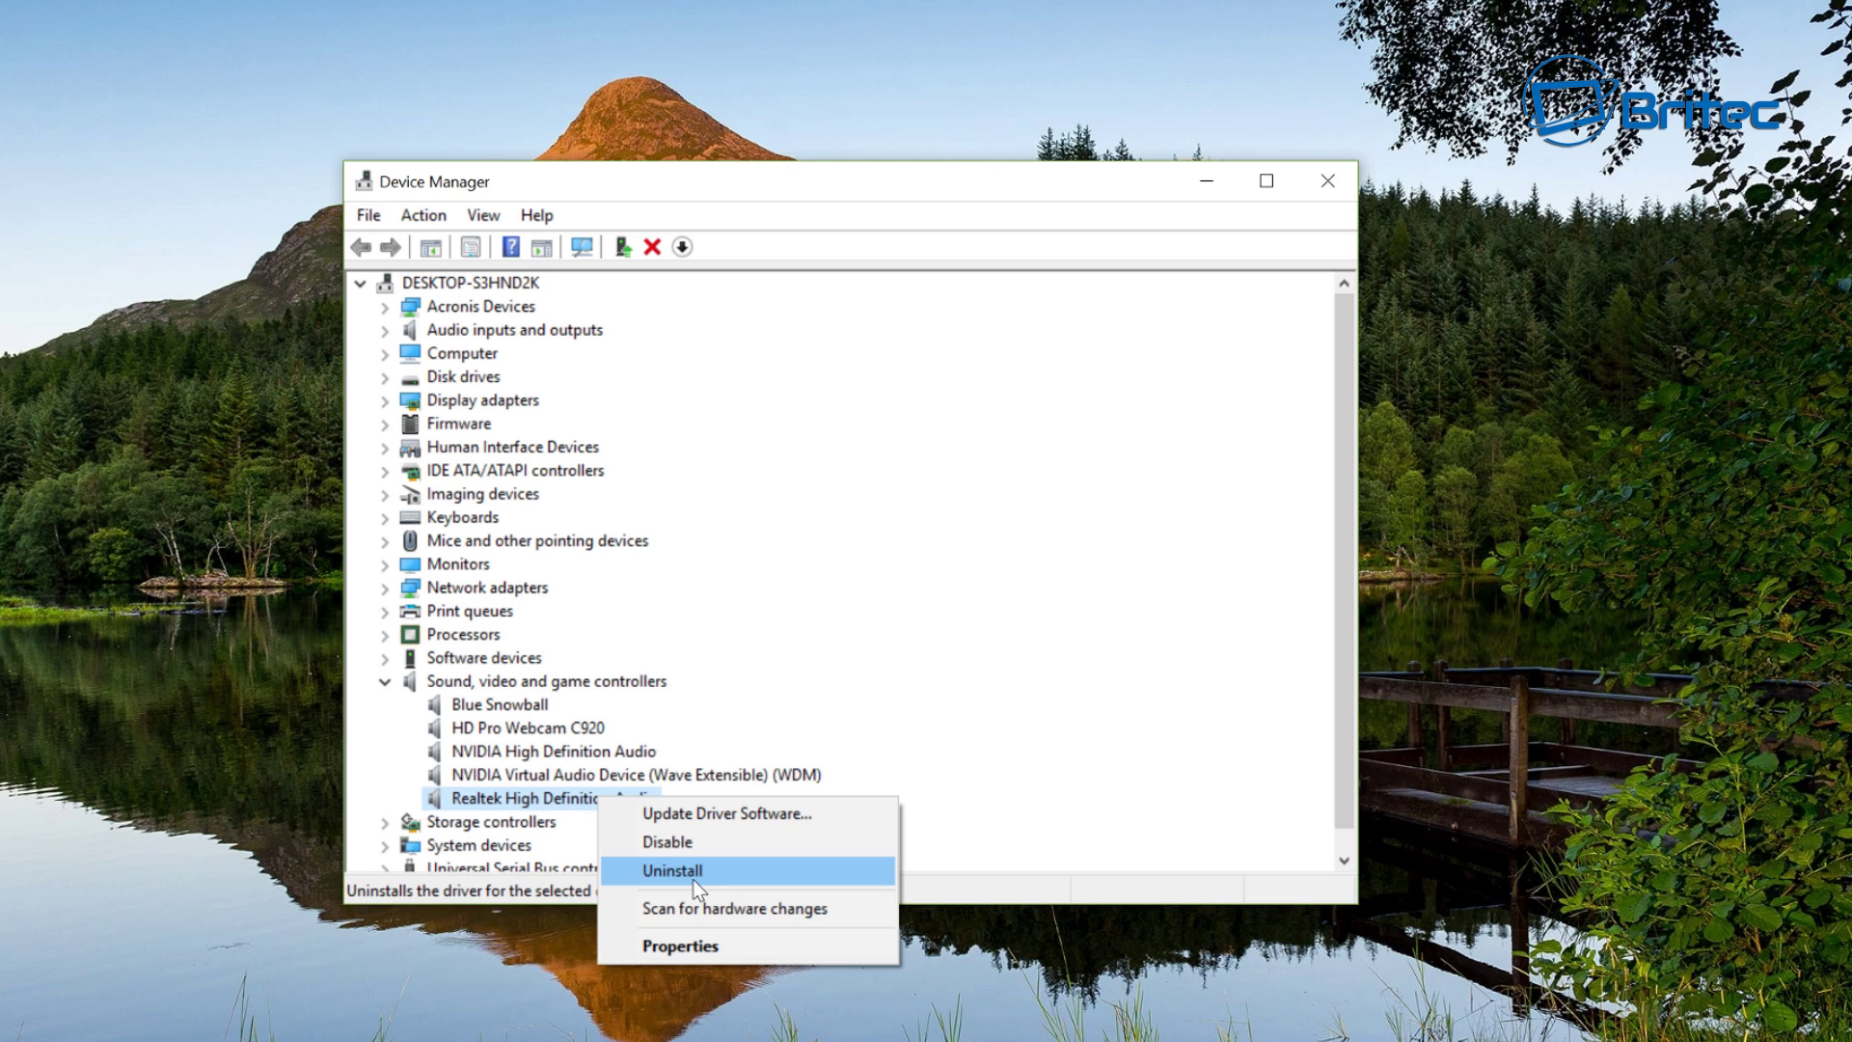
click(548, 806)
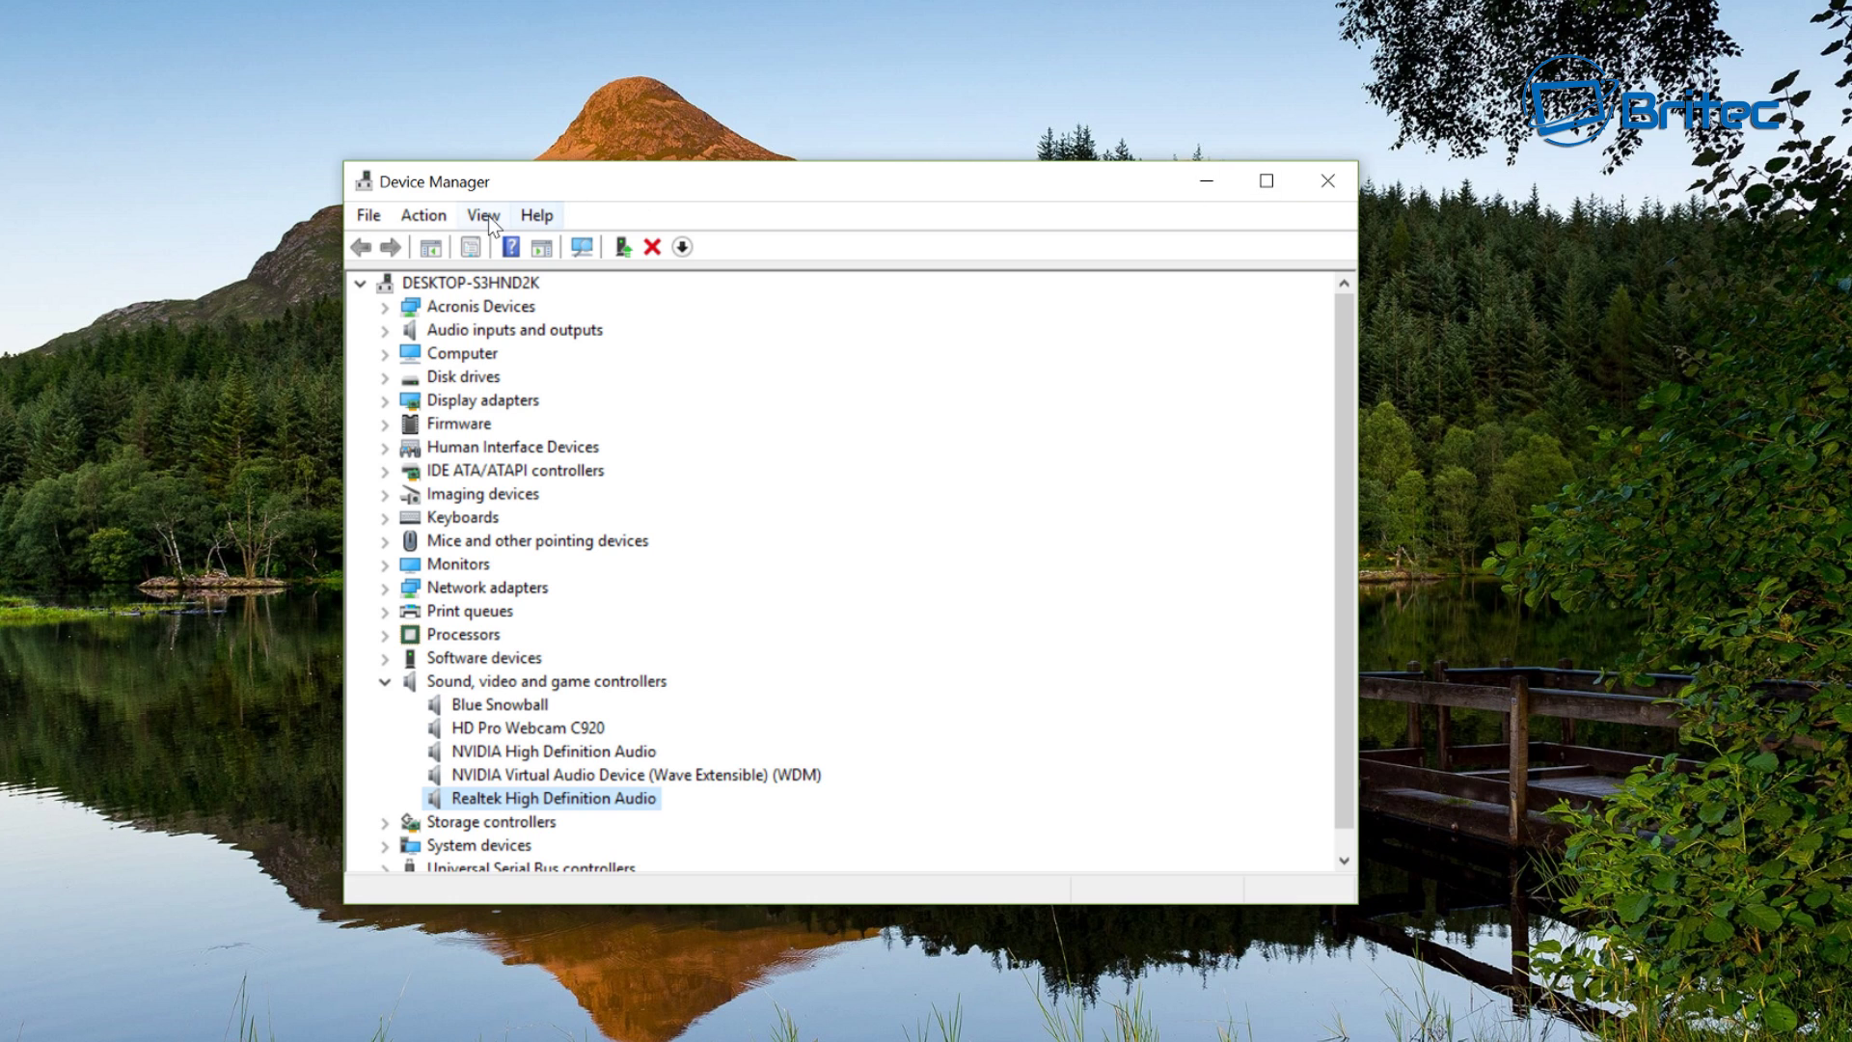
click(419, 214)
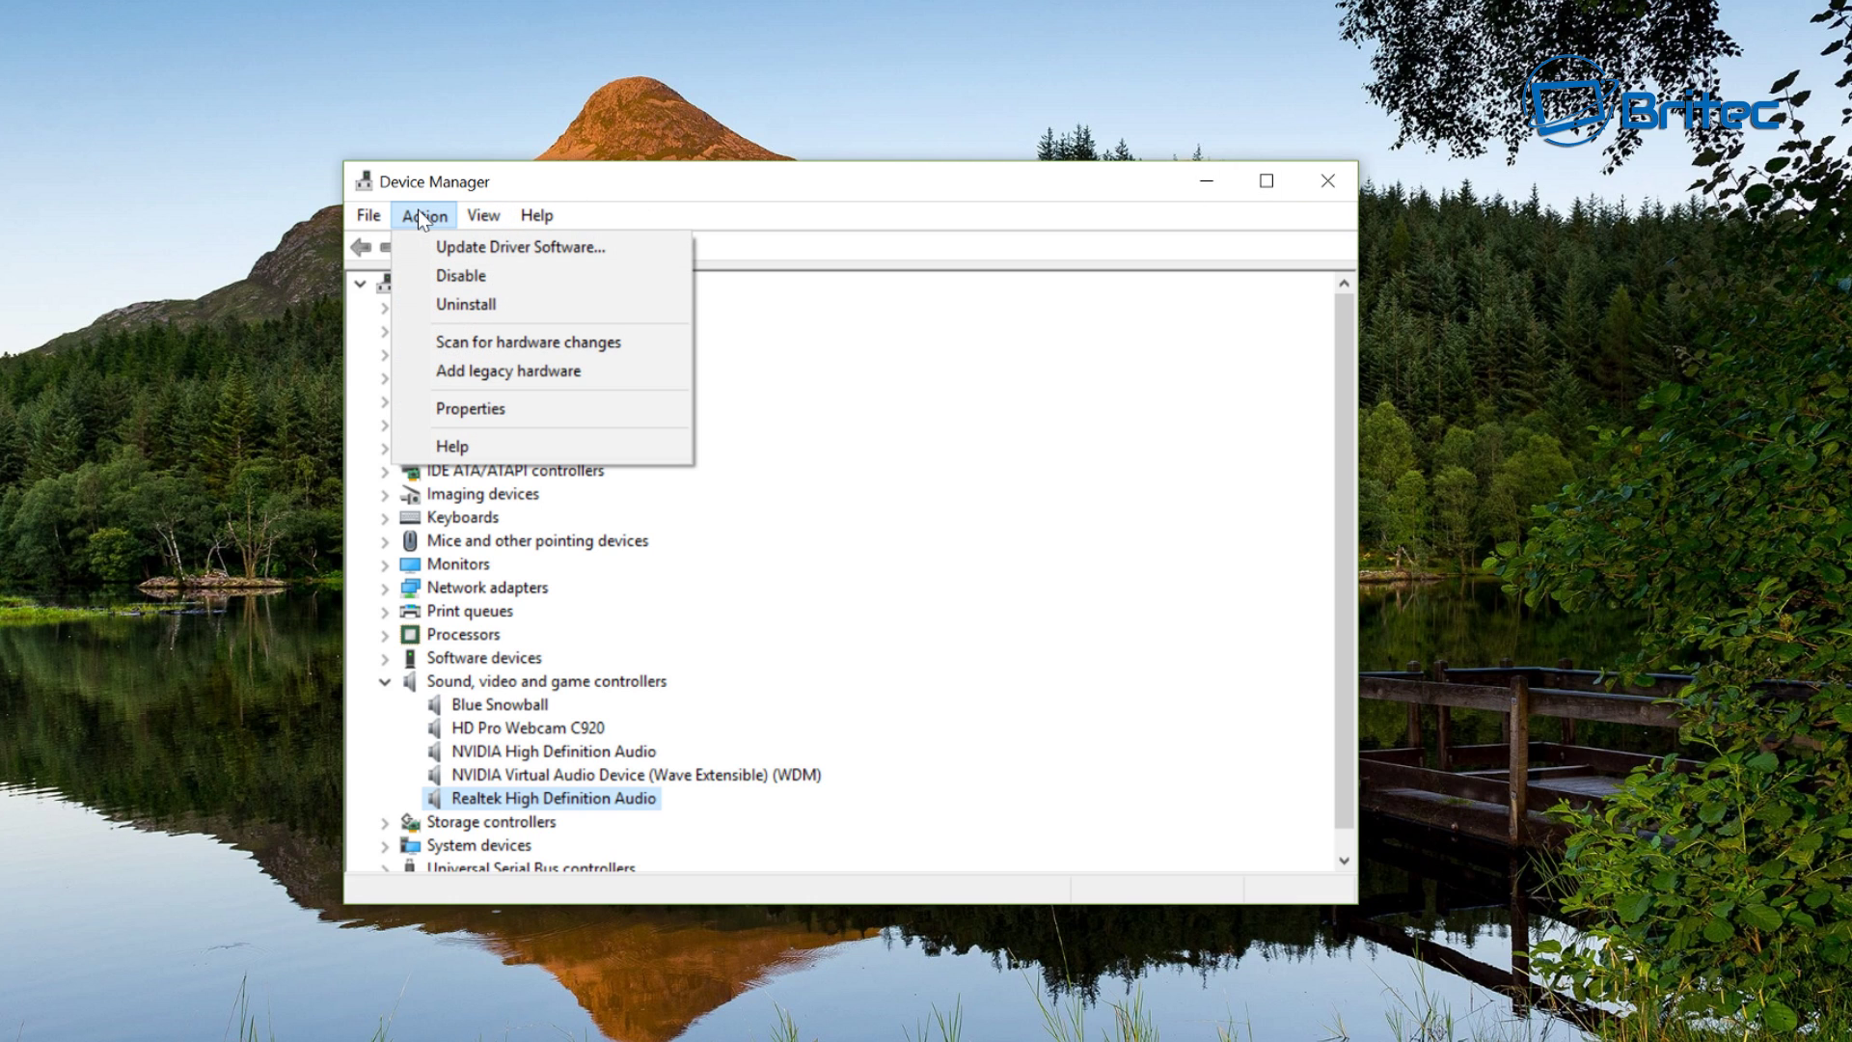
click(495, 370)
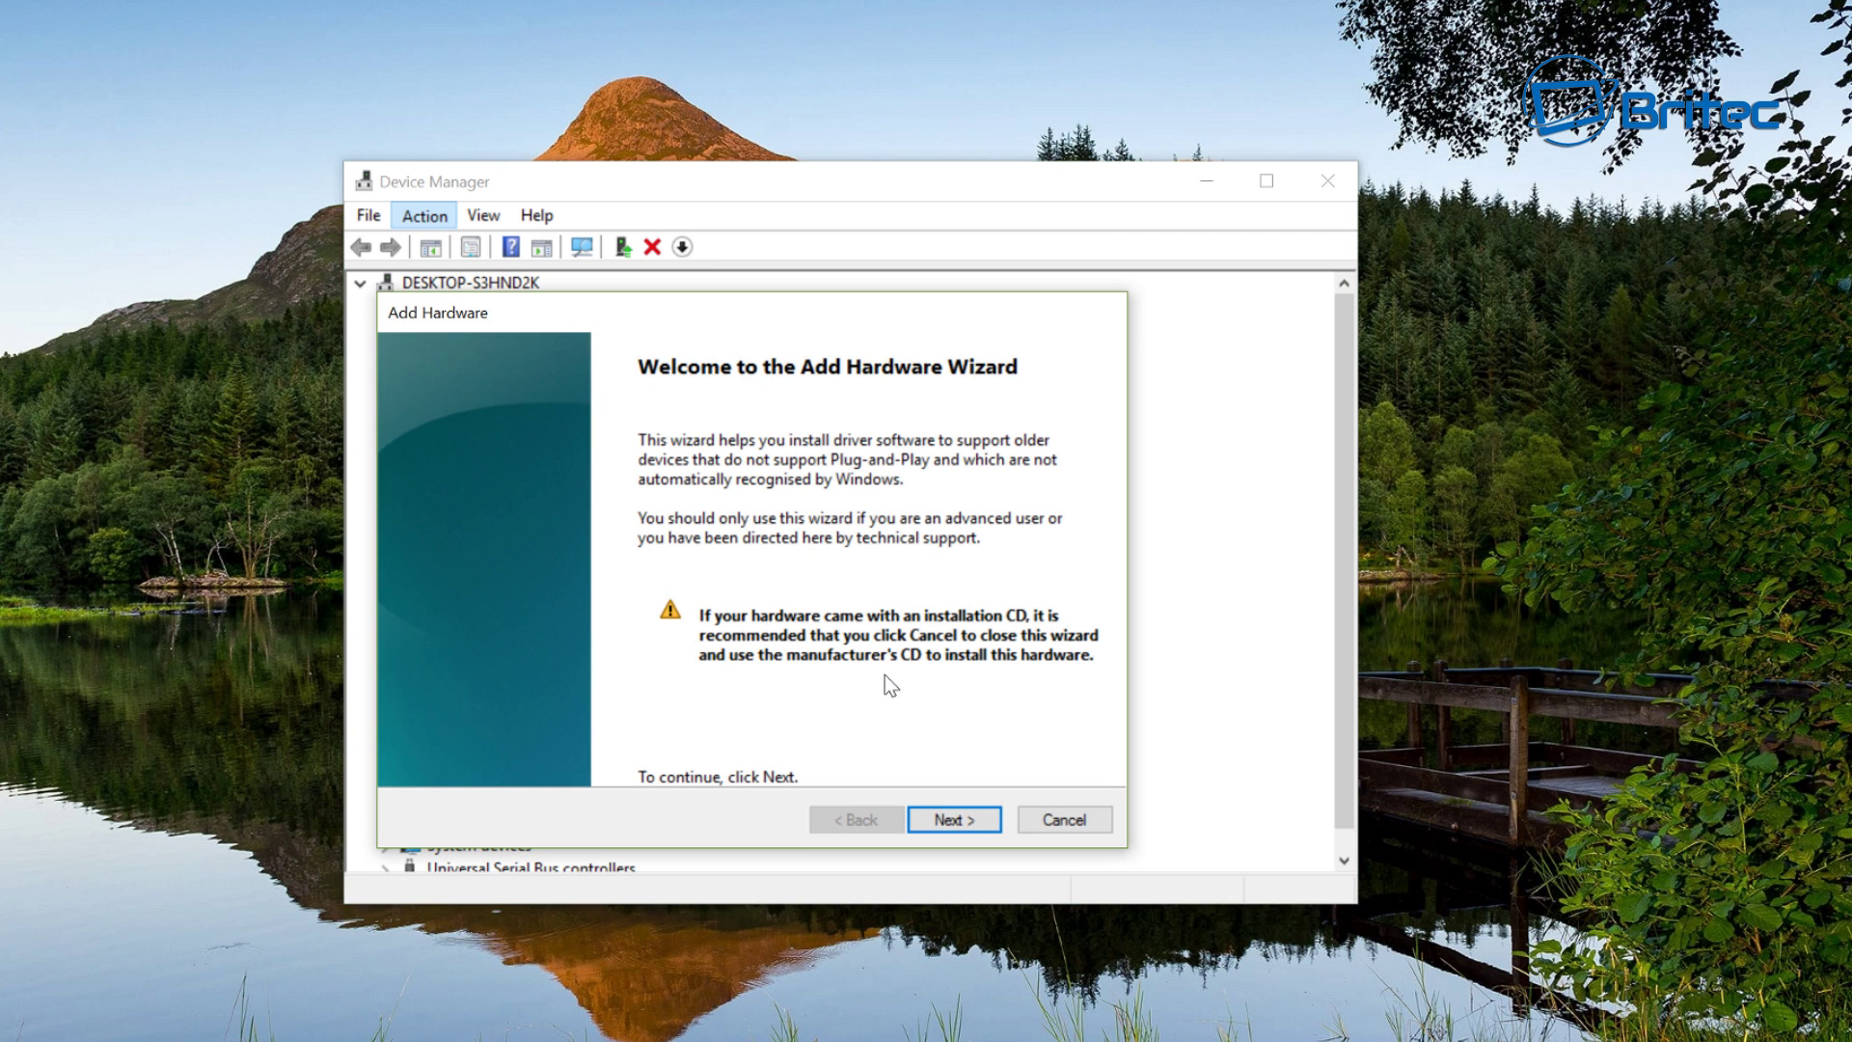
click(954, 819)
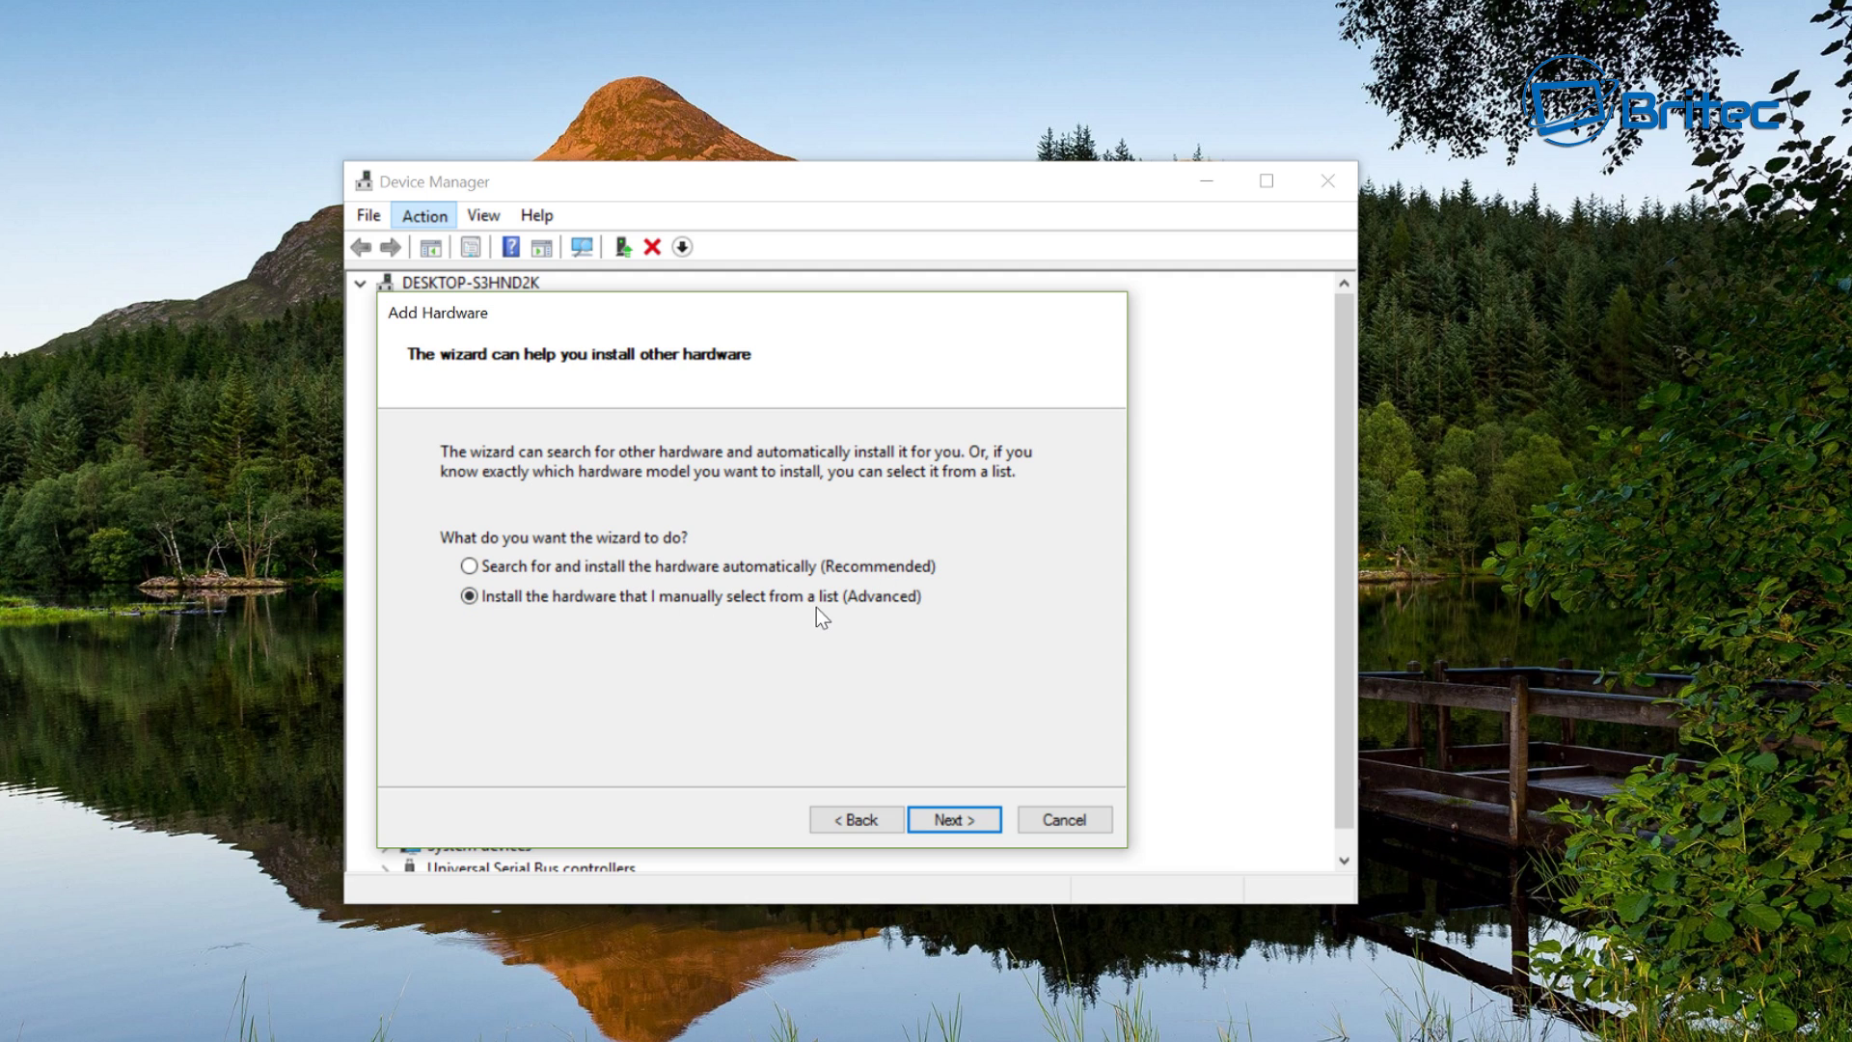
click(951, 819)
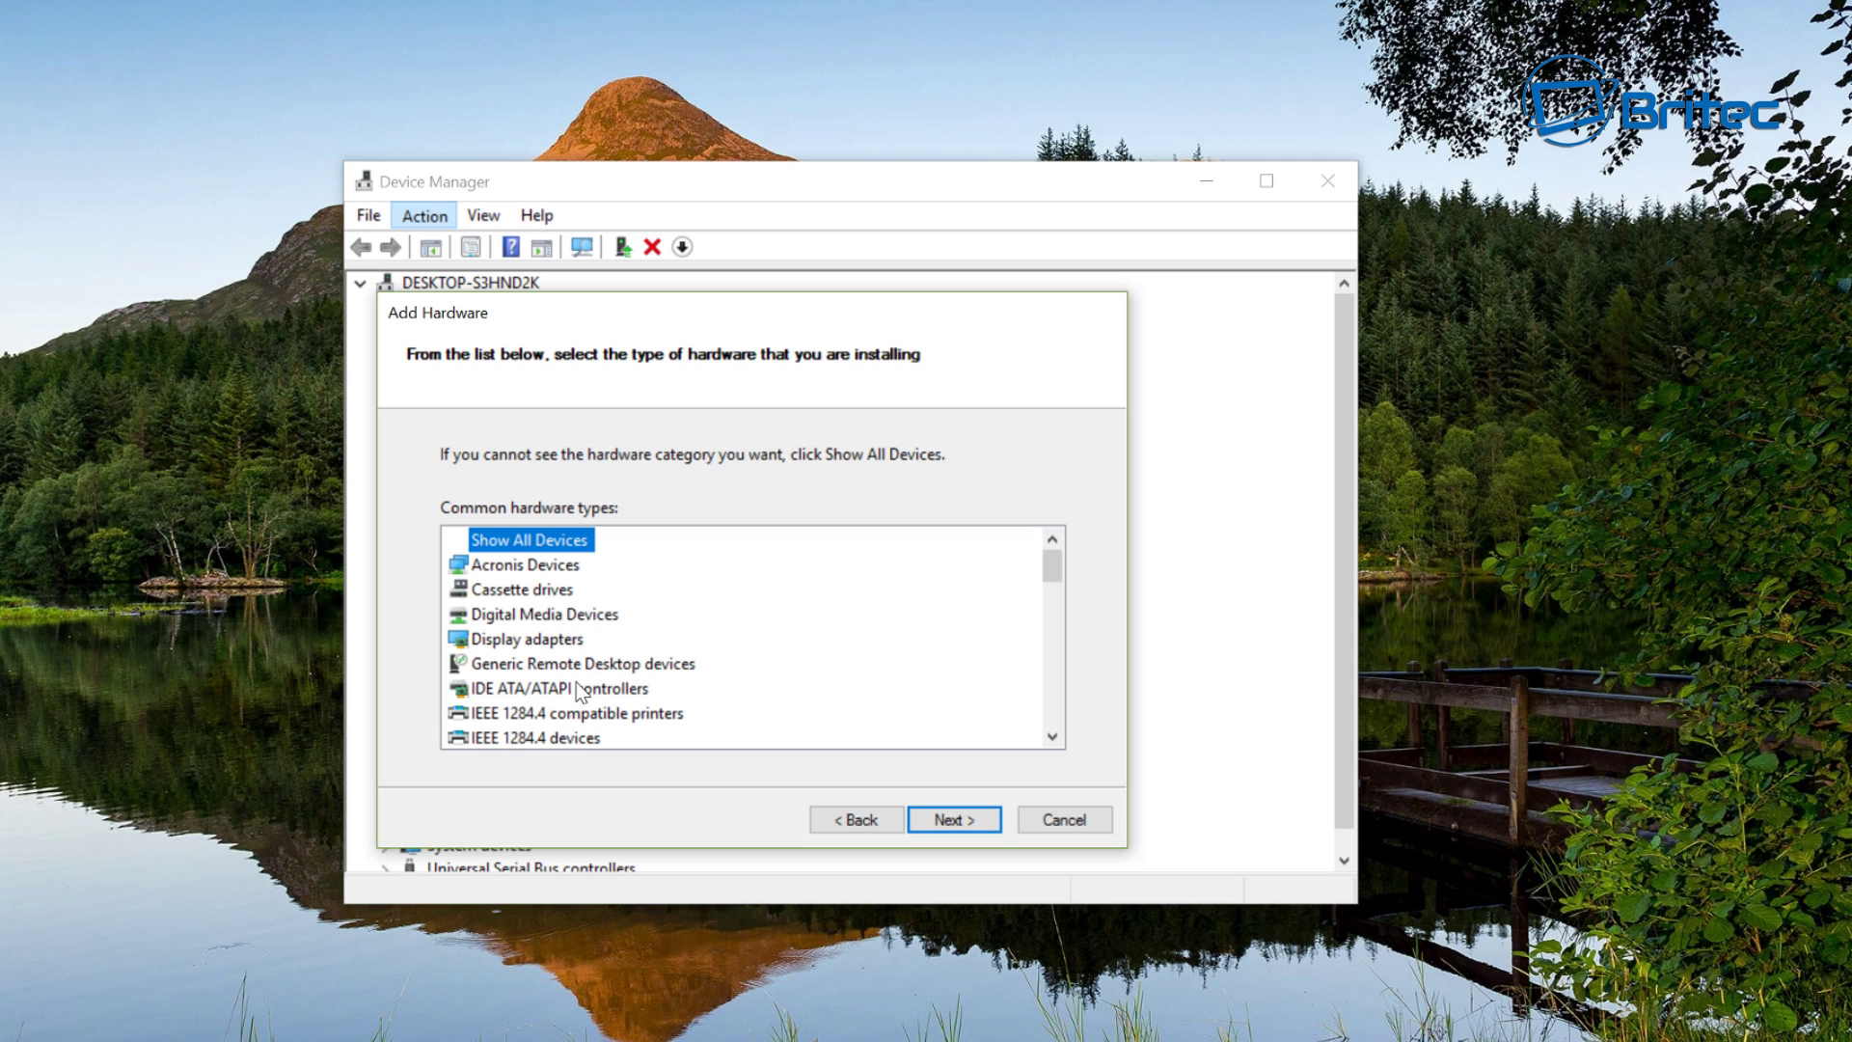
Choose Sound, video and game controllers as the type of hardware to install.
scroll(578, 690, down, 2)
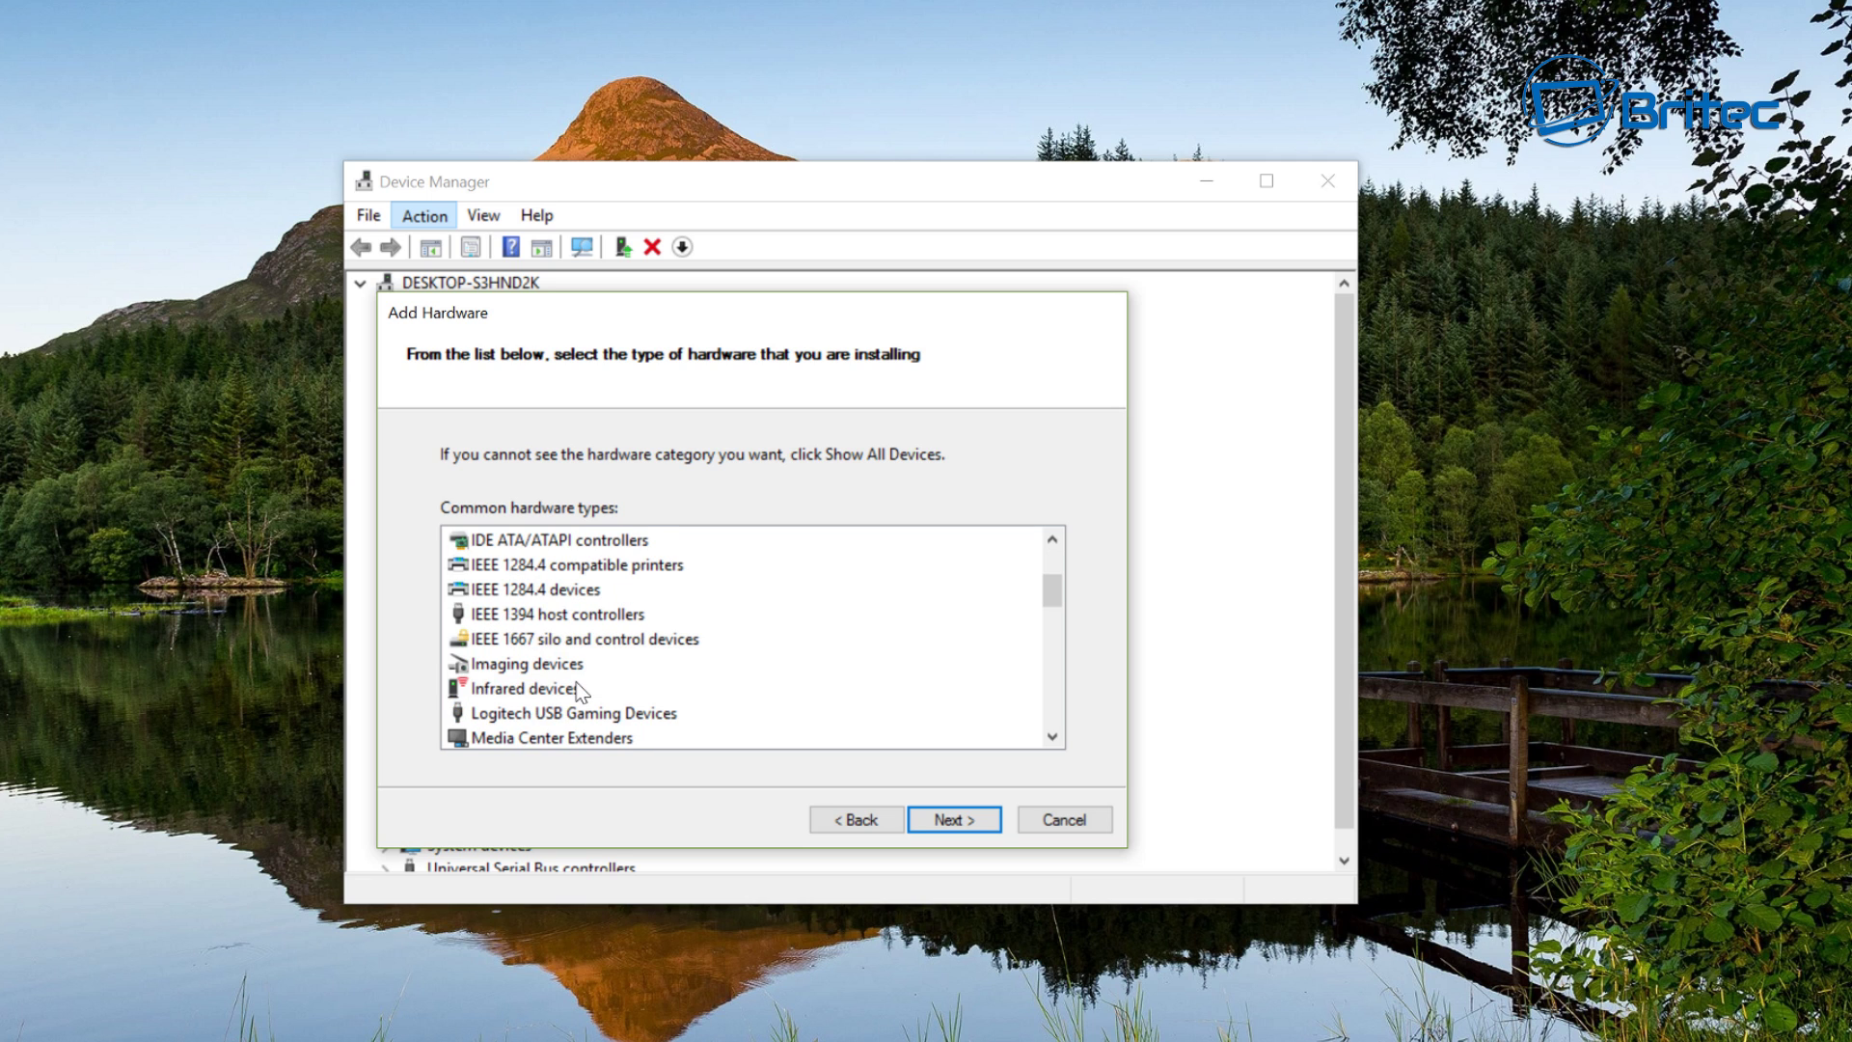
scroll(578, 691, down, 5)
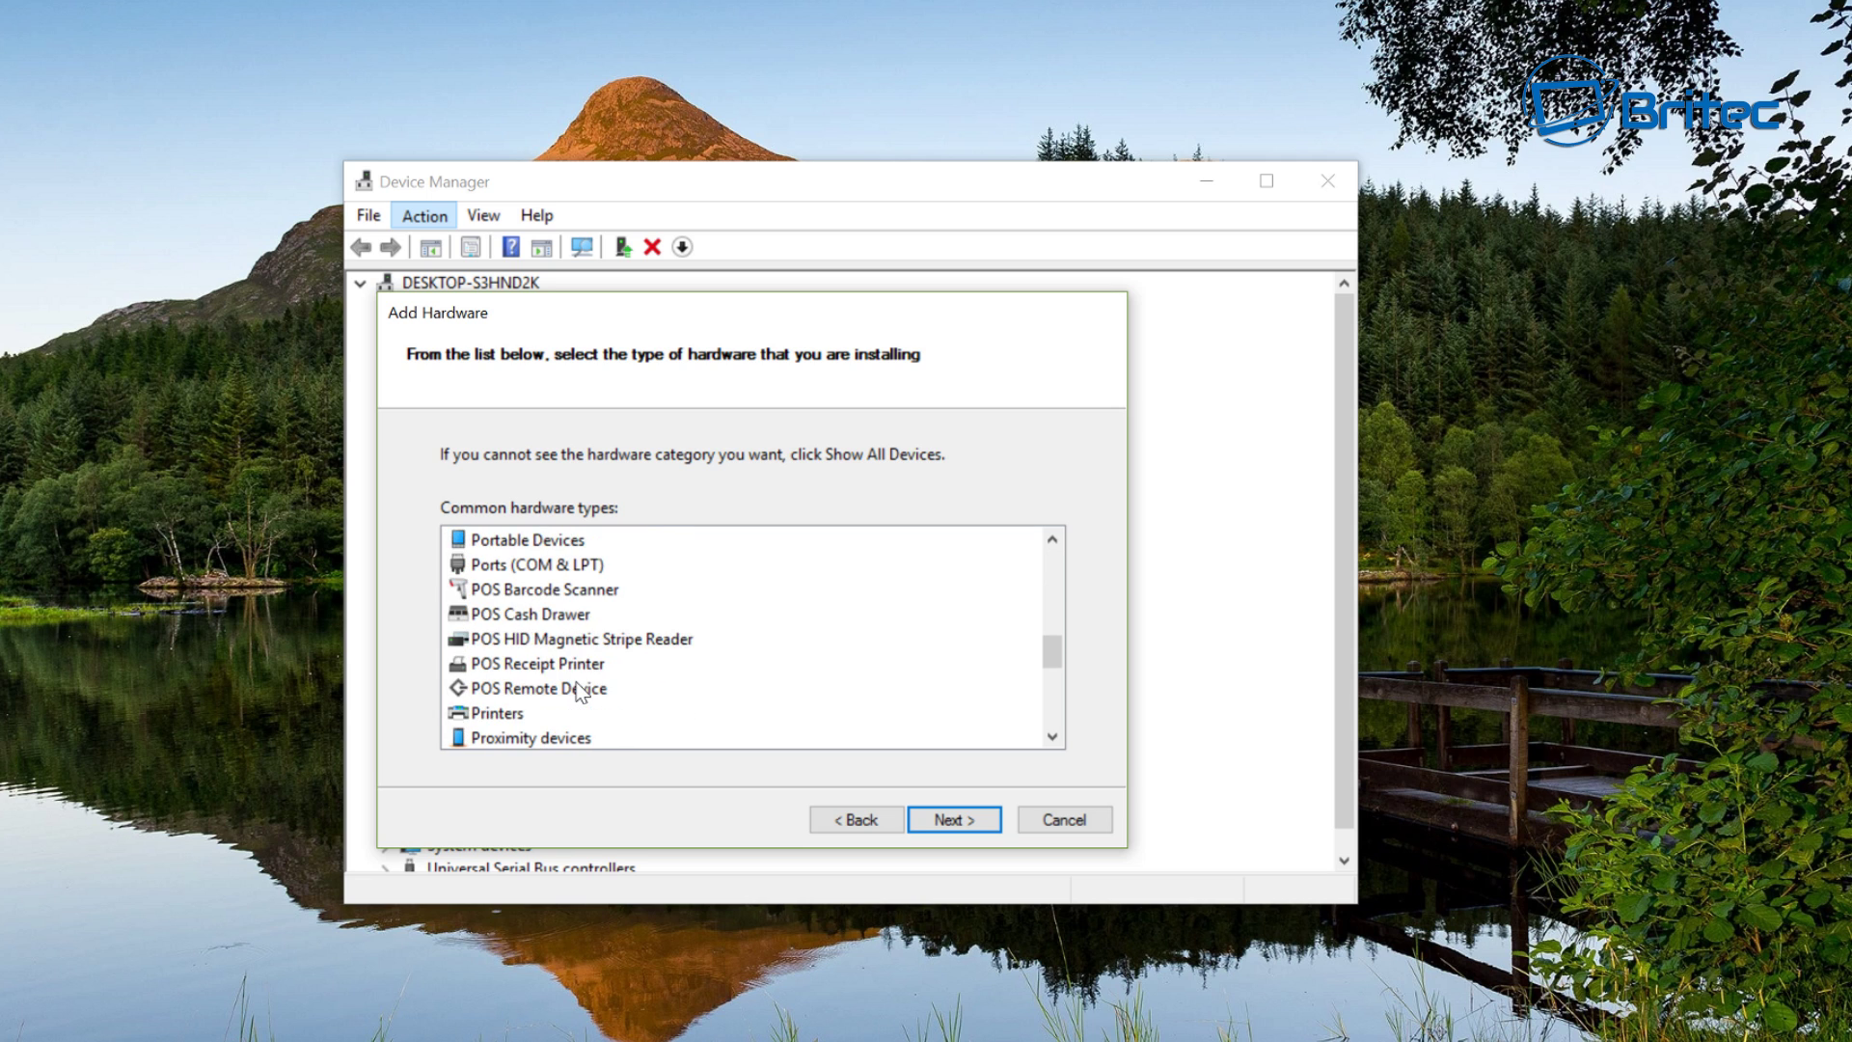
scroll(579, 691, down, 4)
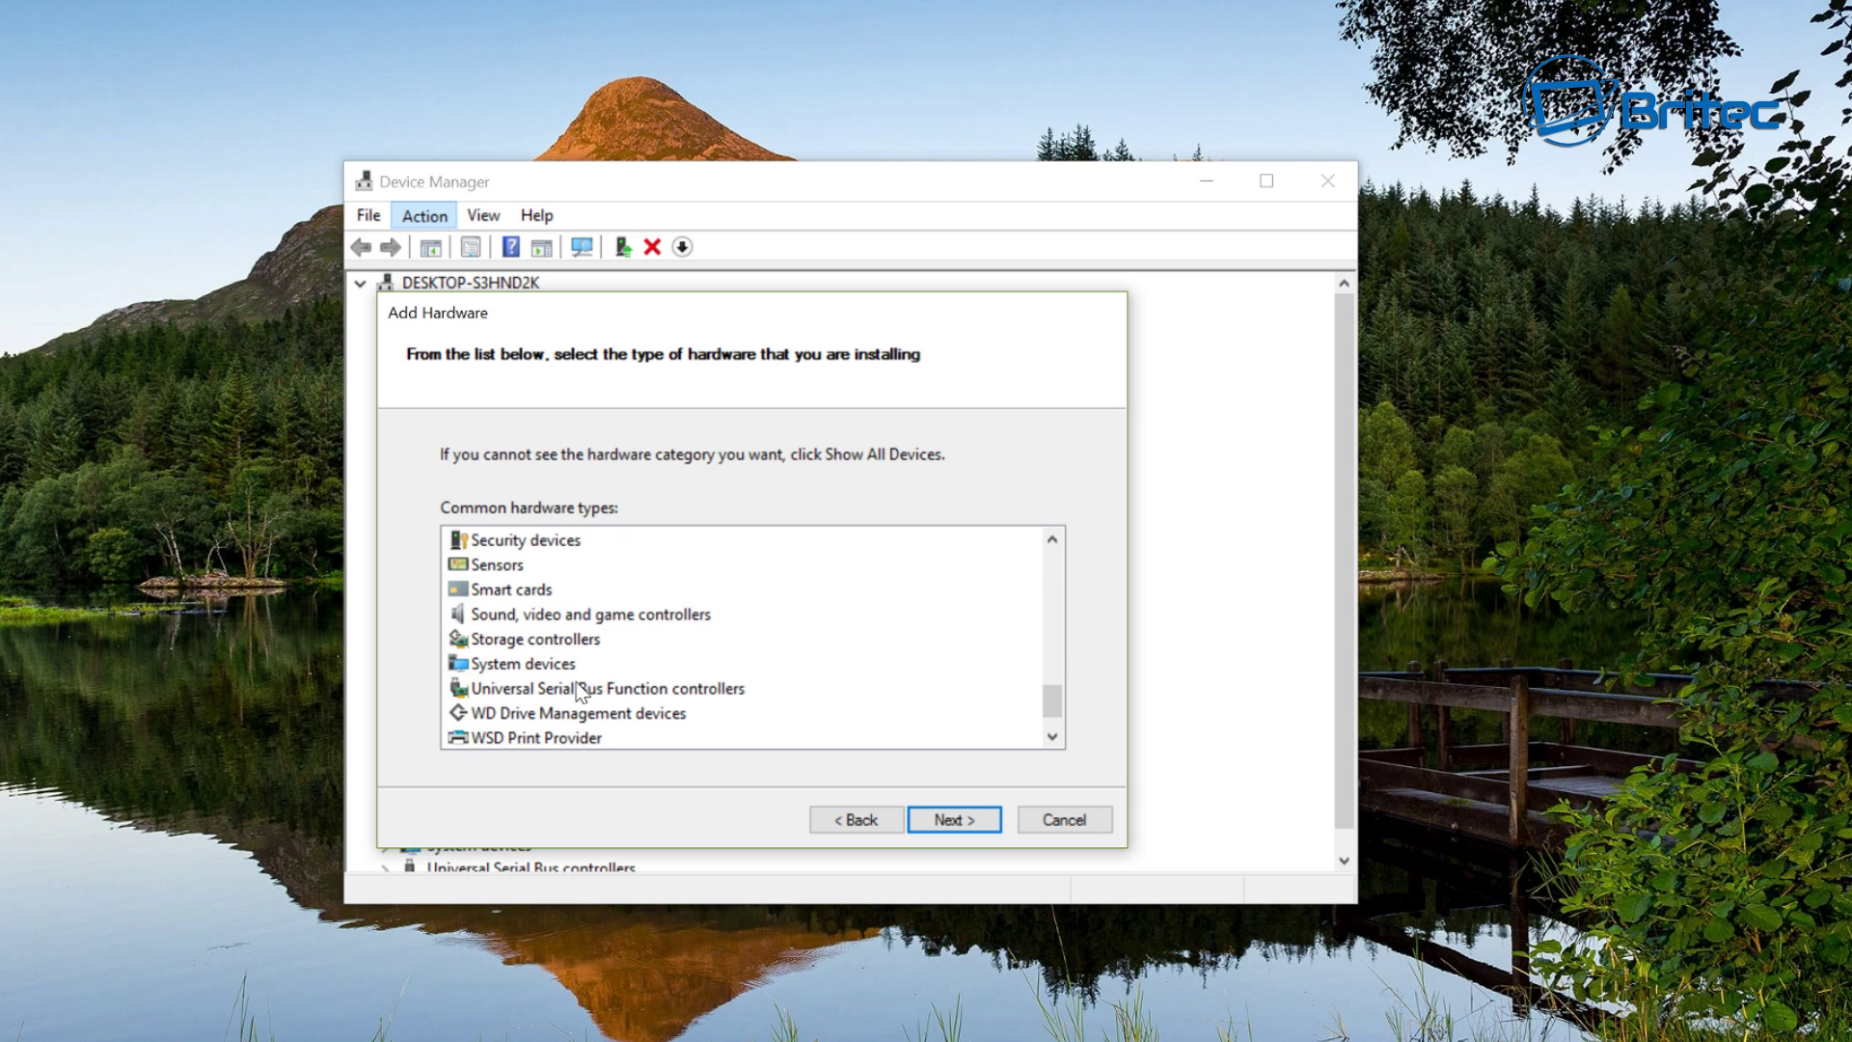
click(601, 618)
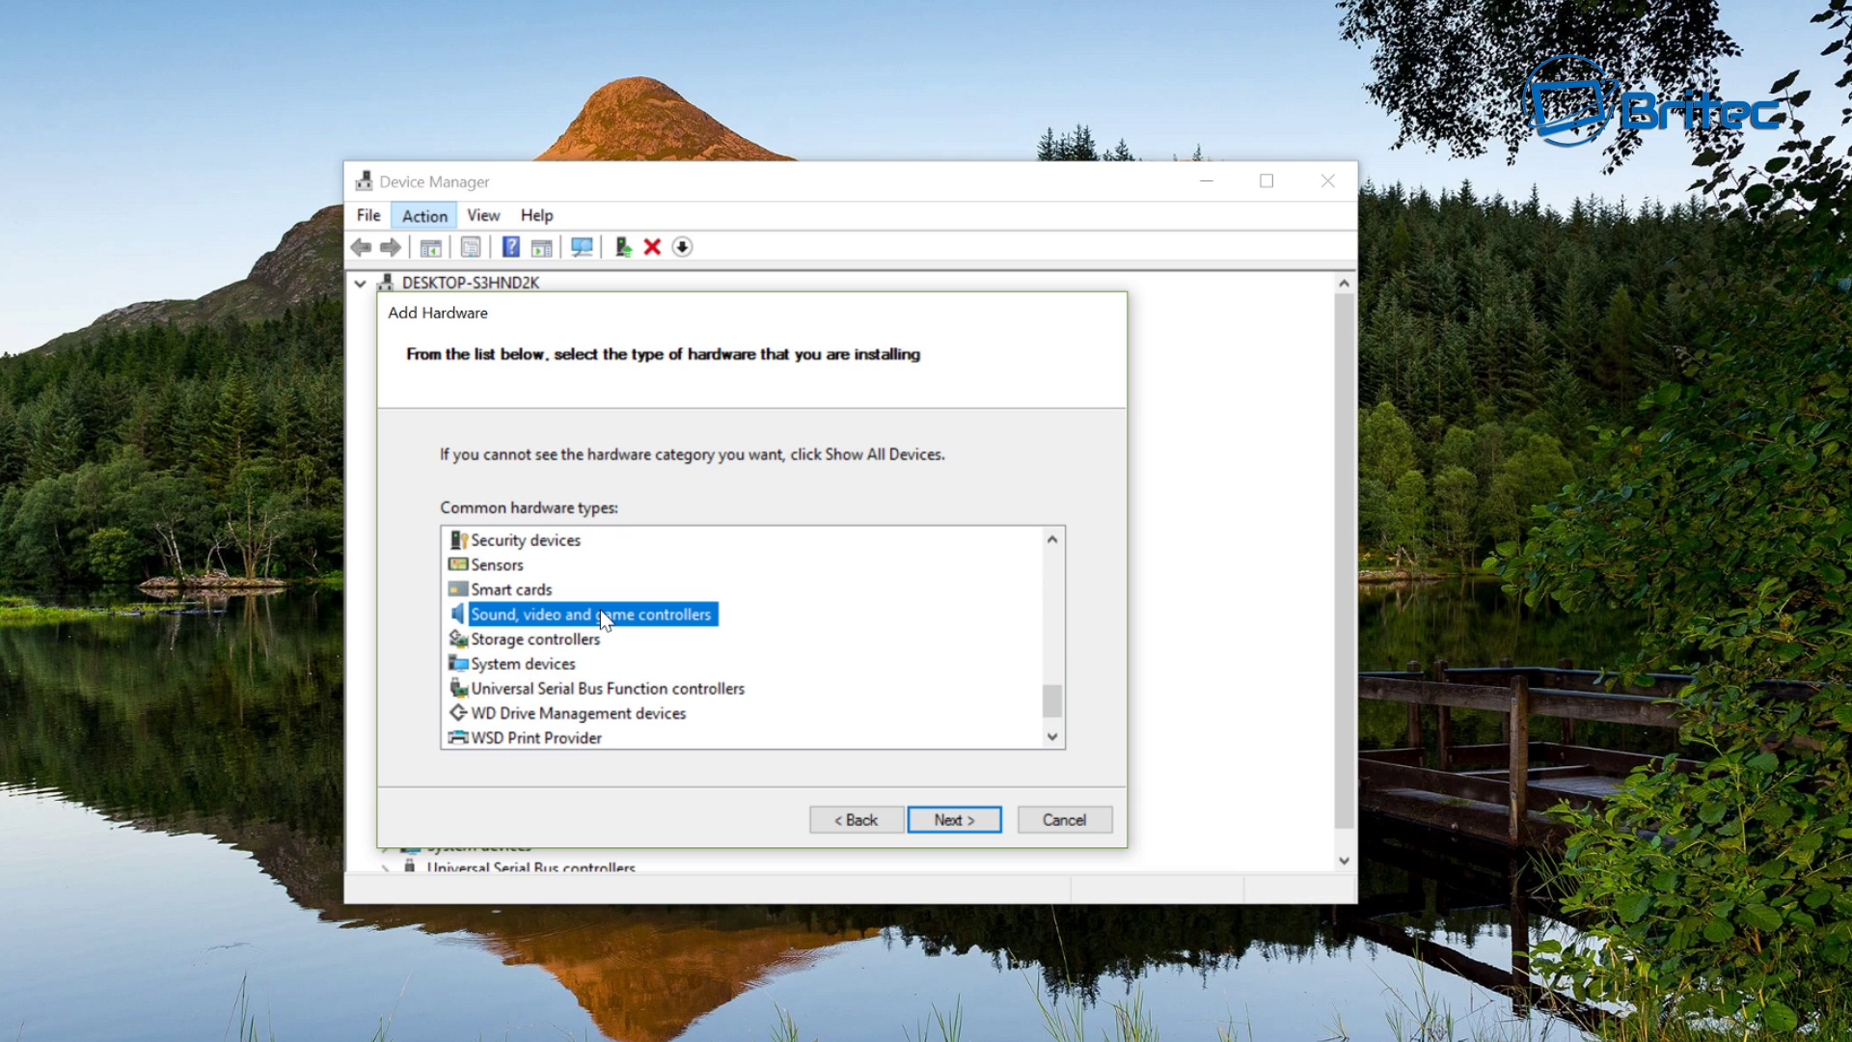
click(955, 822)
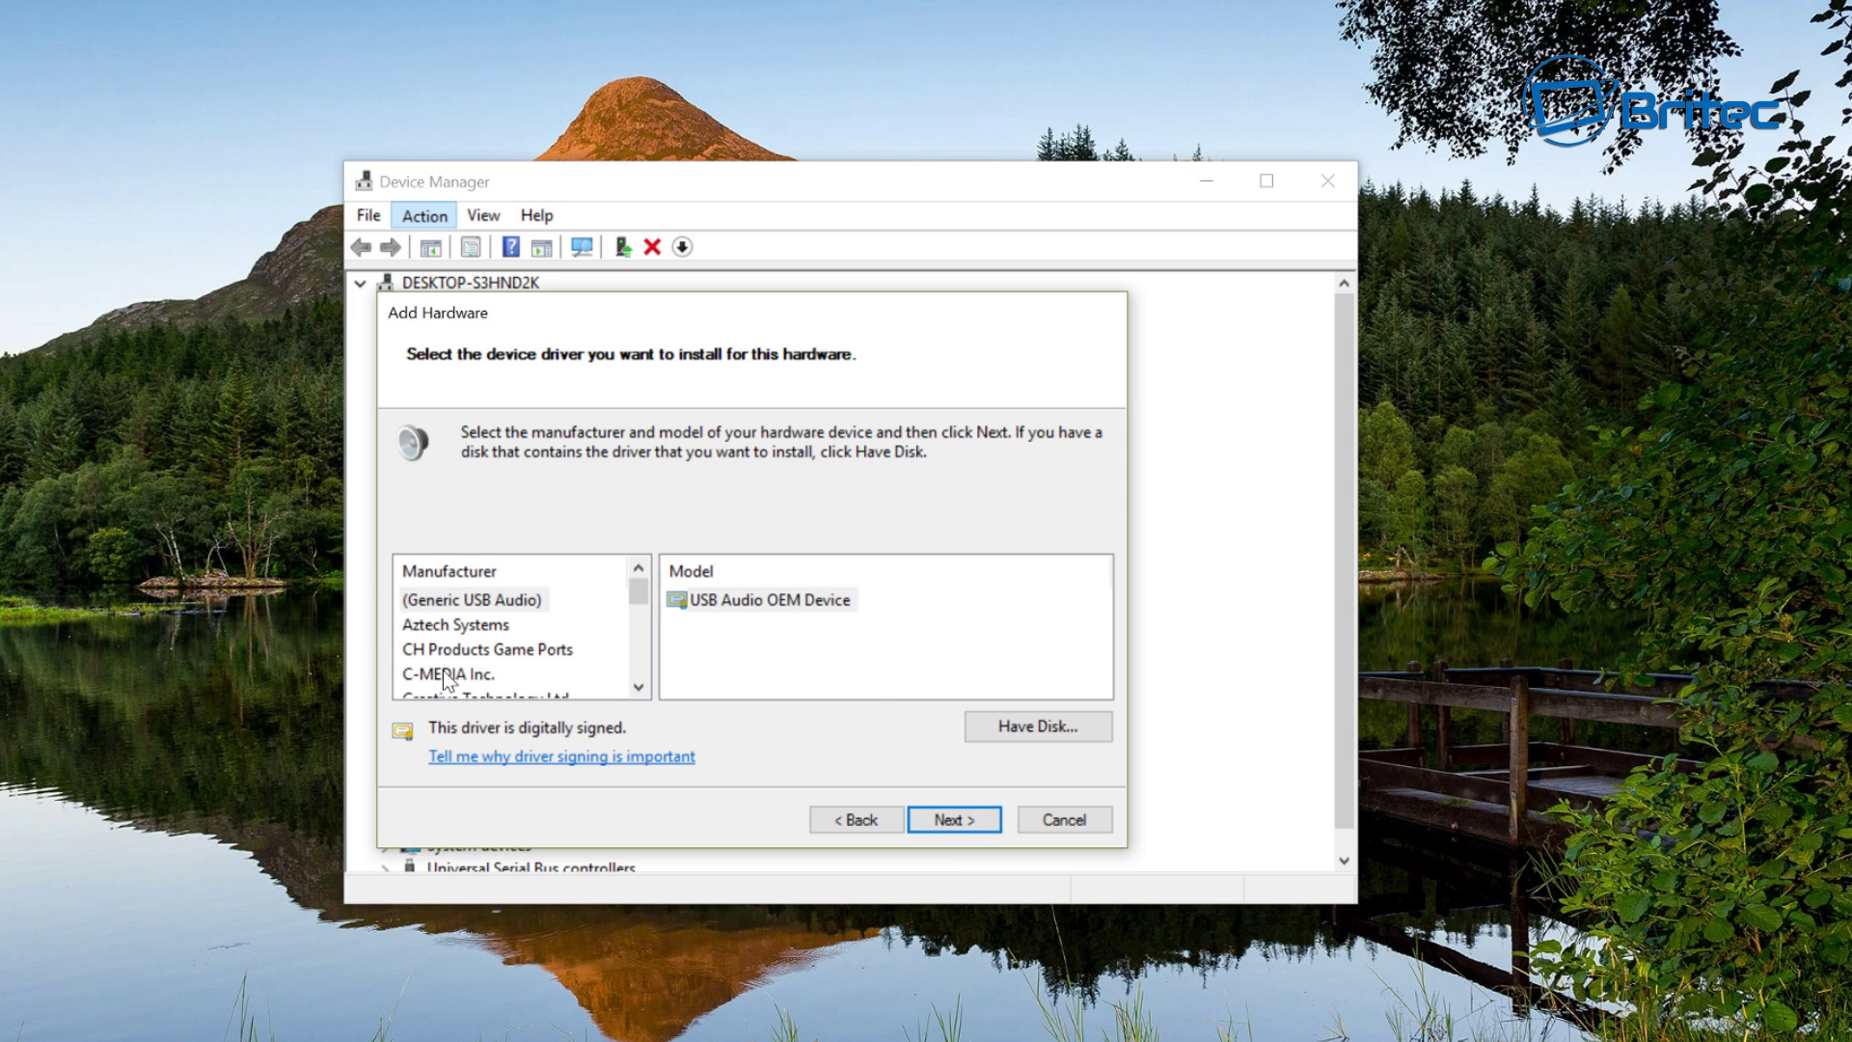
Find Realtek in the manufacturer list and select it to show its High Definition Audio driver.
click(645, 687)
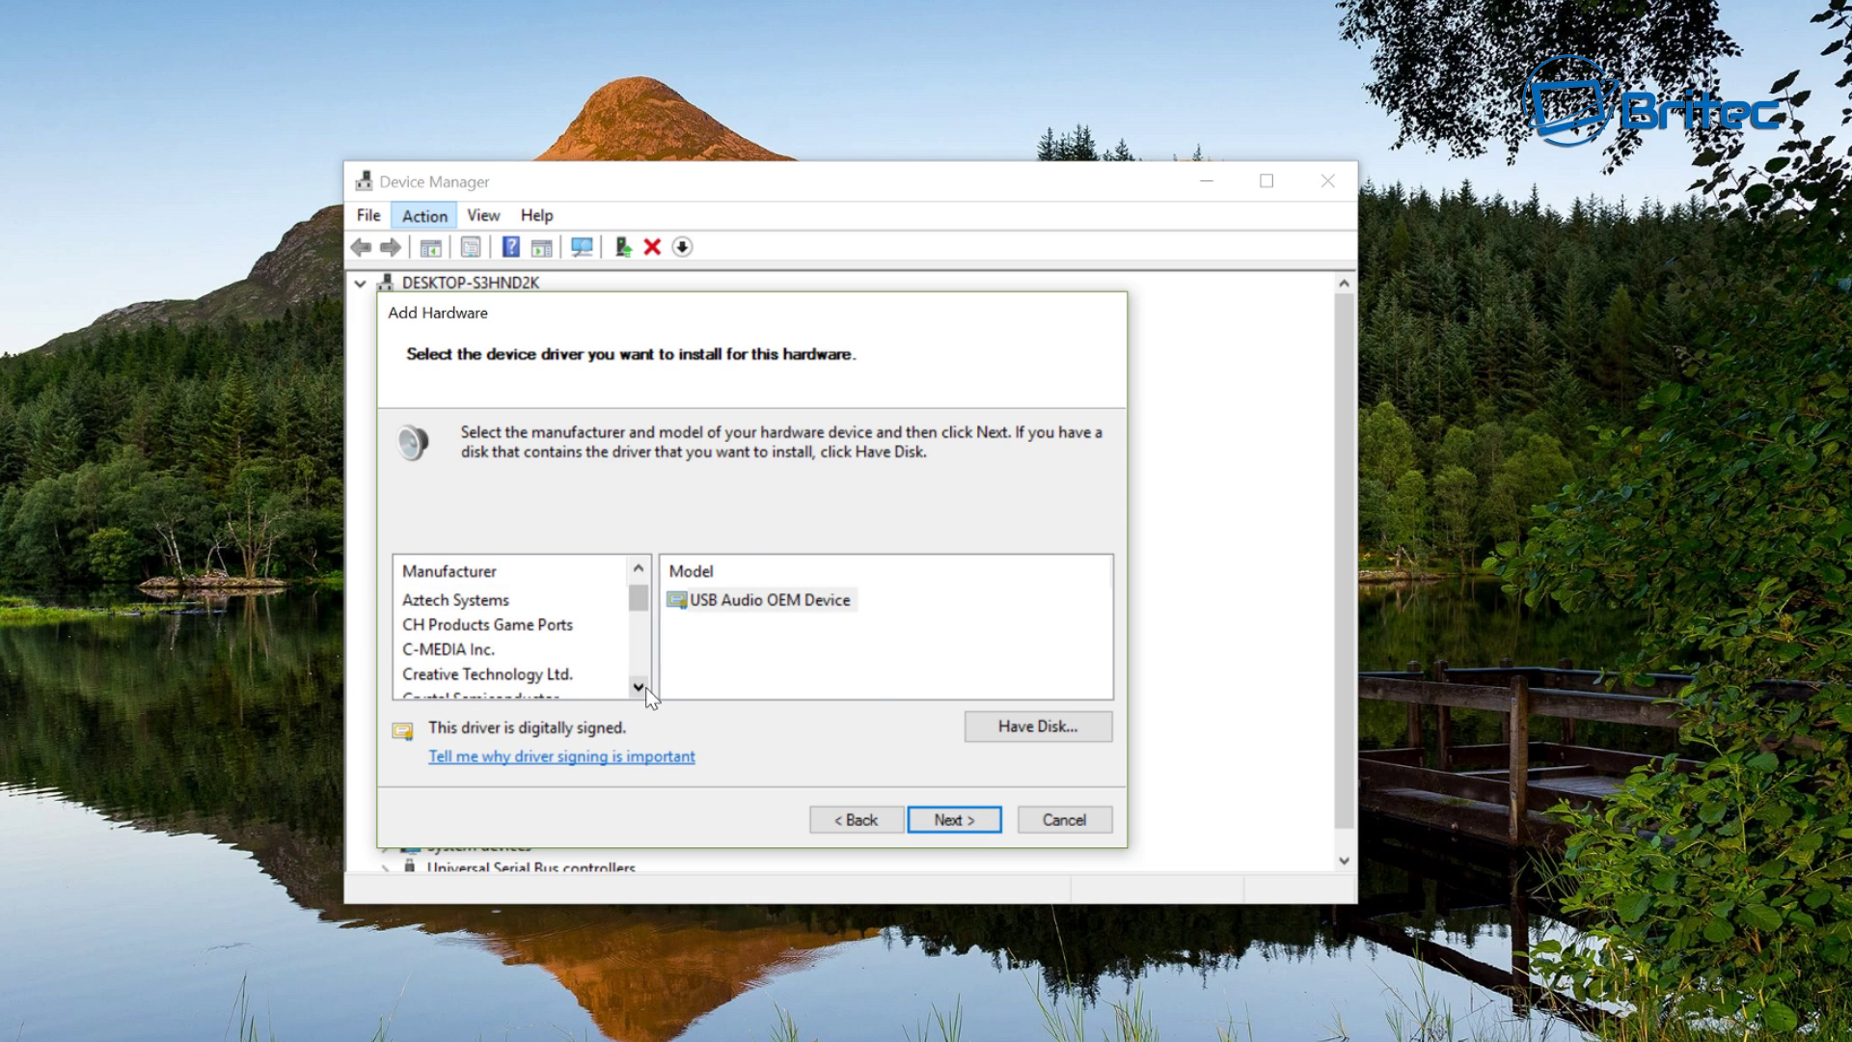
click(645, 687)
click(646, 687)
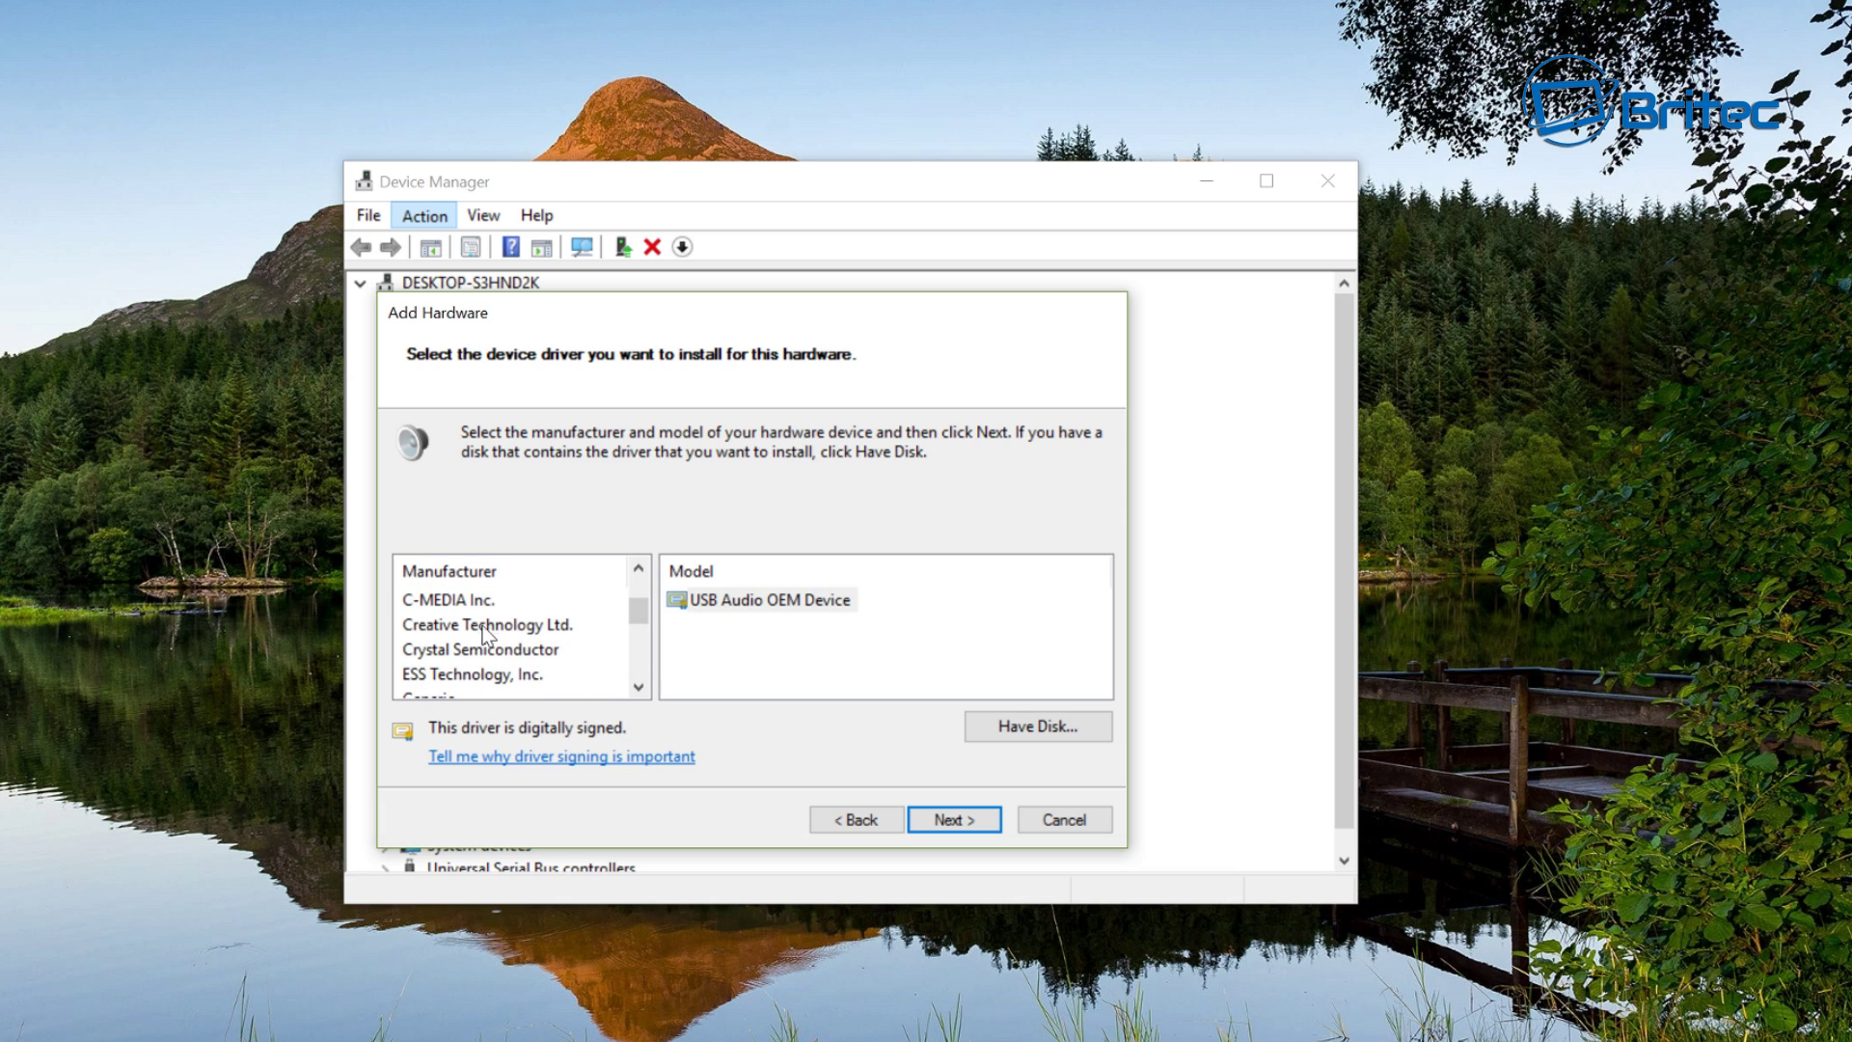
click(638, 686)
click(638, 687)
click(638, 687)
click(638, 686)
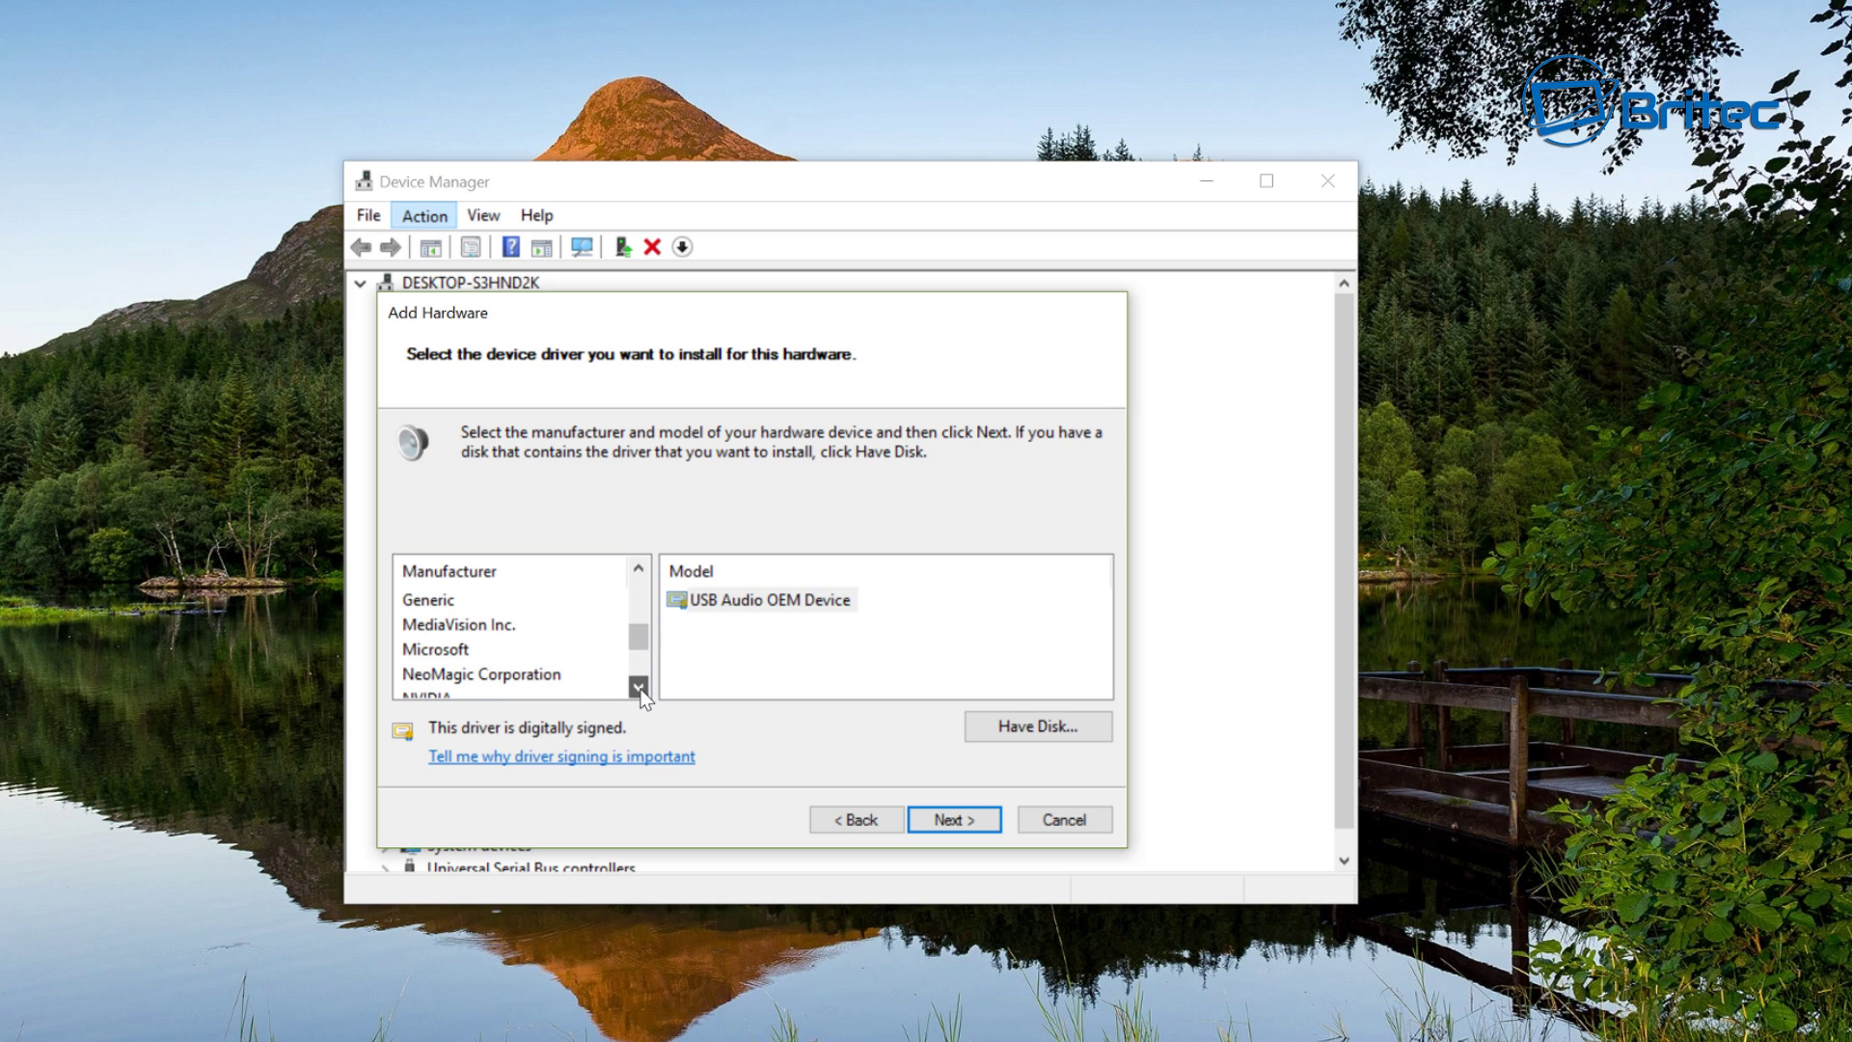
click(638, 687)
click(639, 686)
click(639, 687)
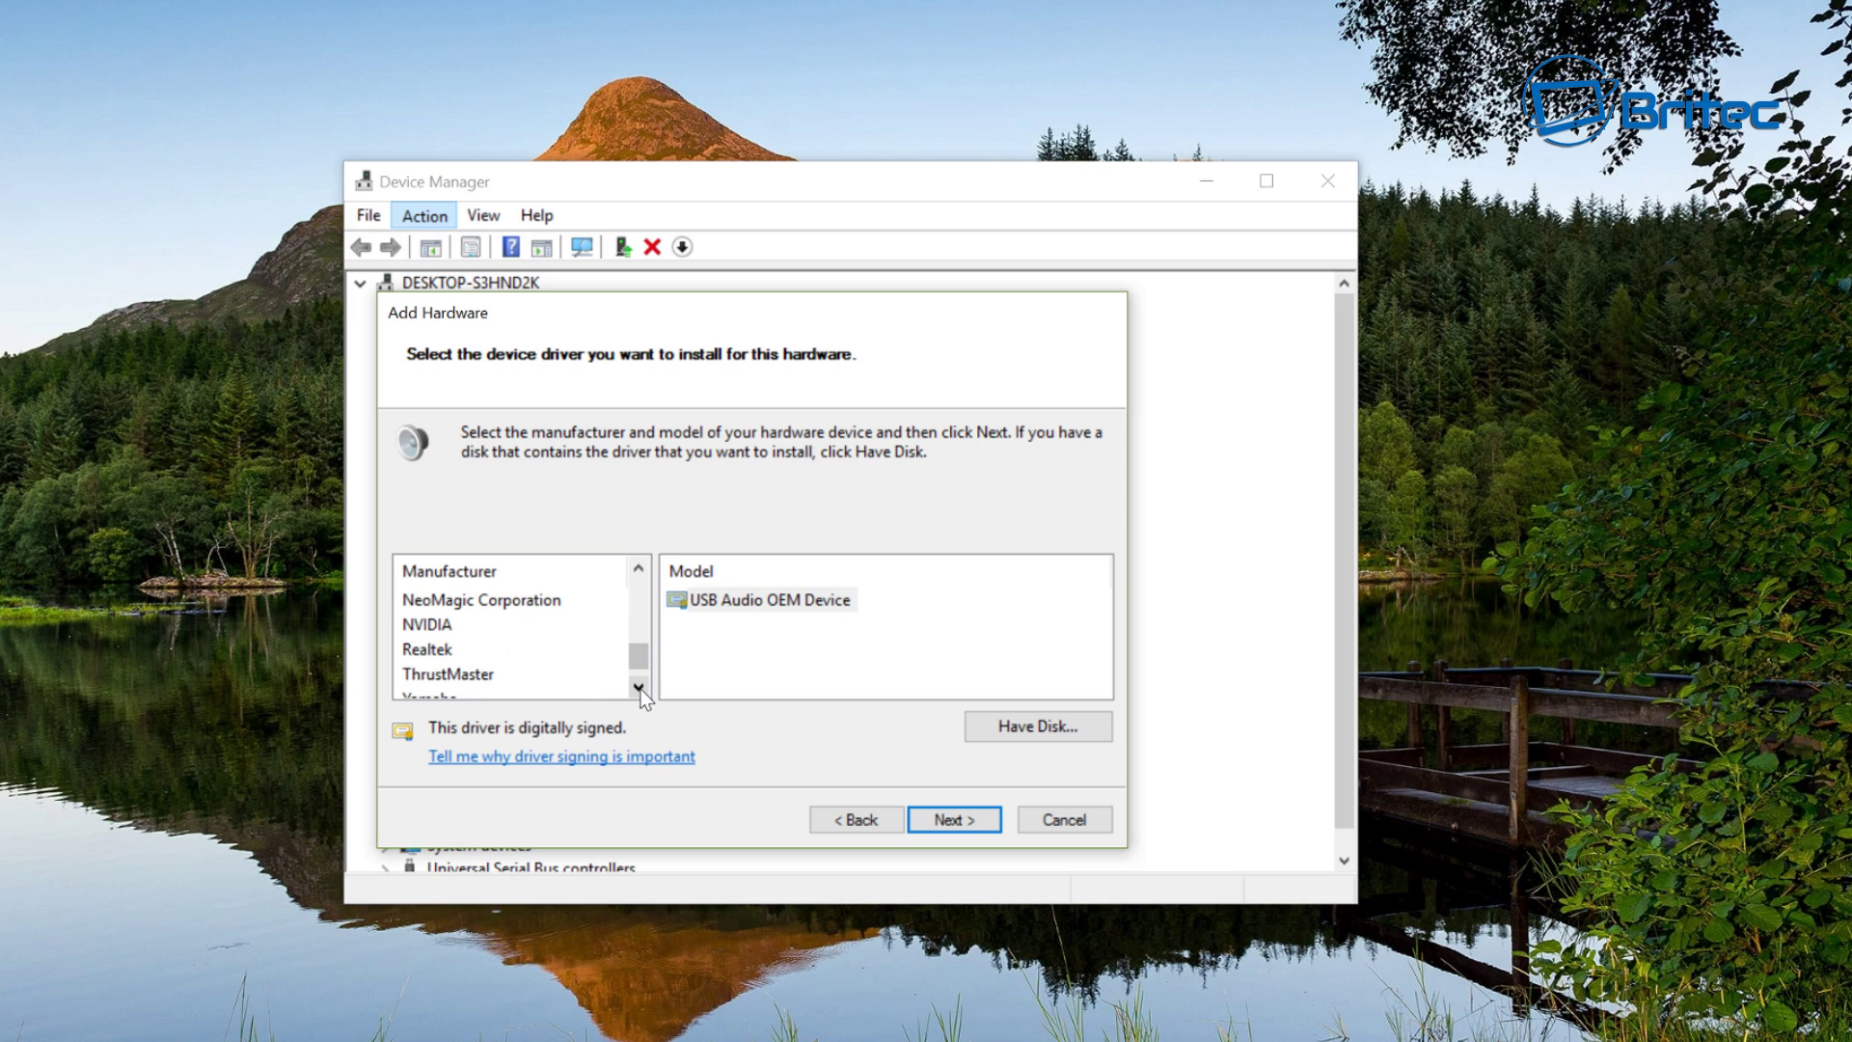
click(429, 650)
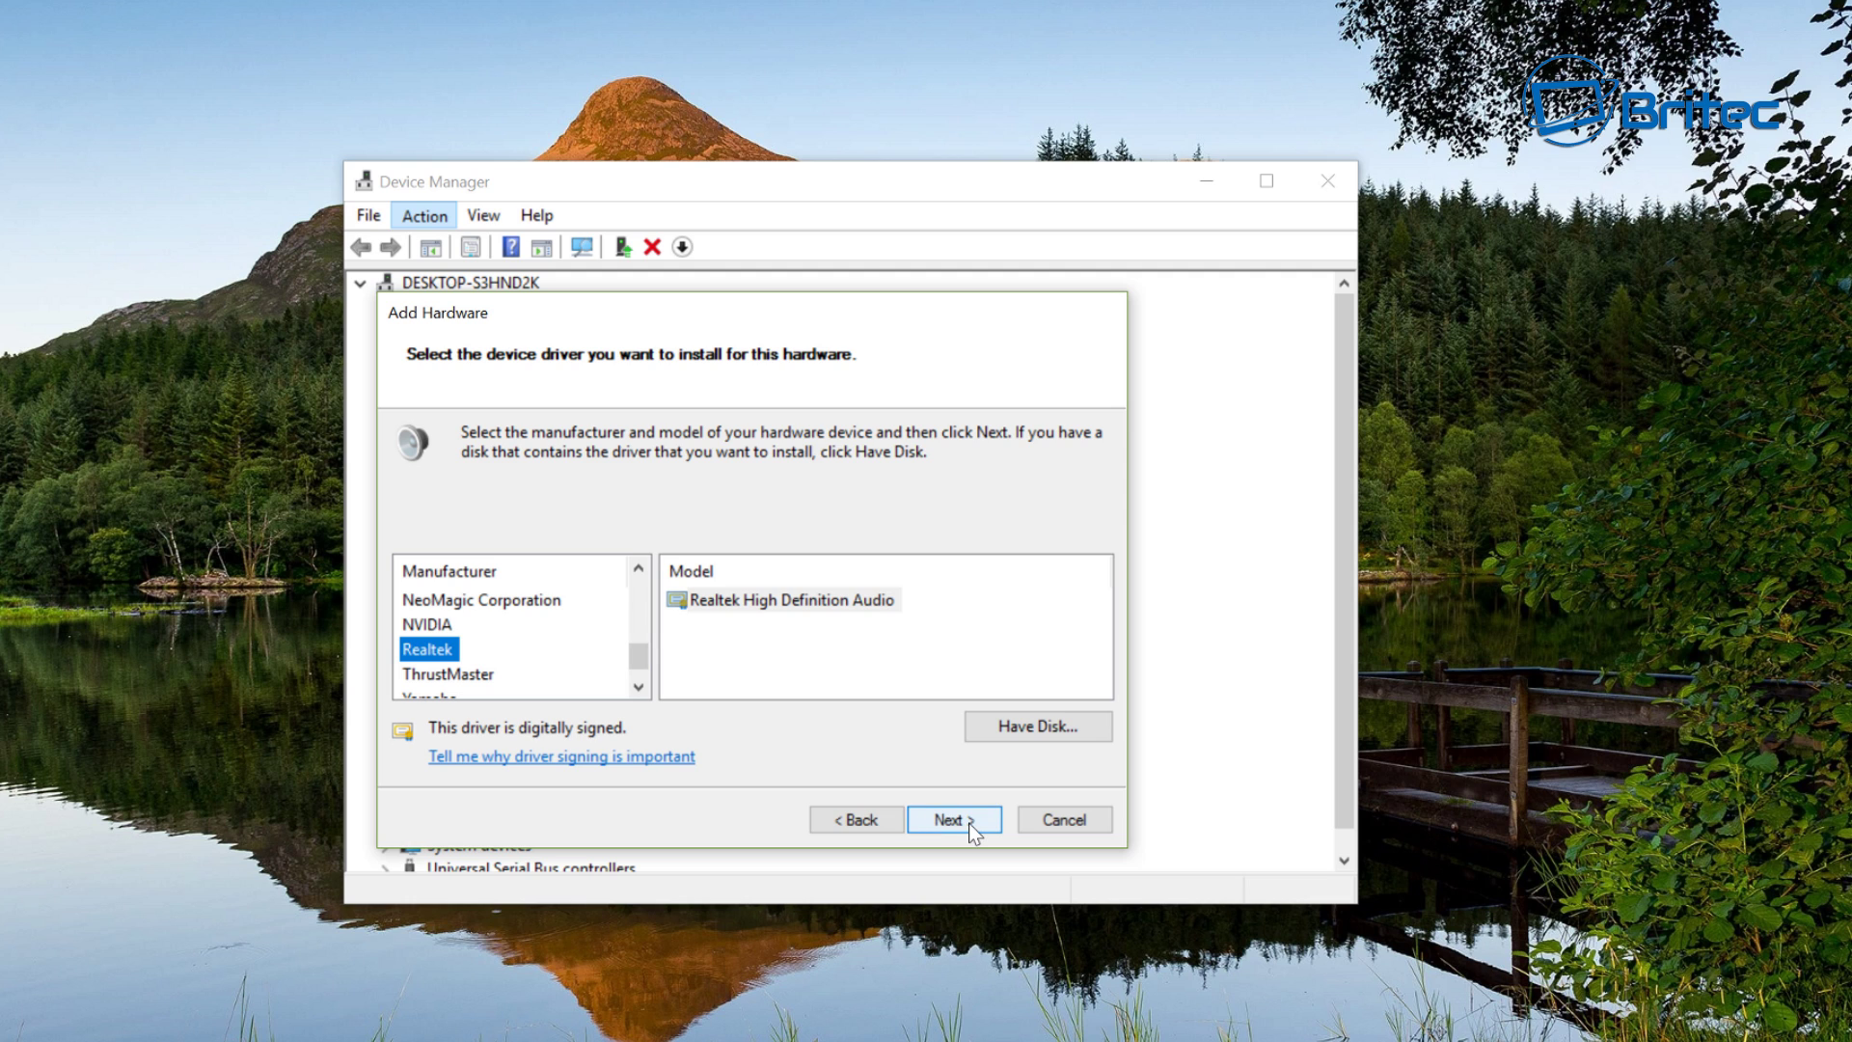
Look at the option to install the driver from disk, then cancel the hardware wizard and close Device Manager.
click(1028, 723)
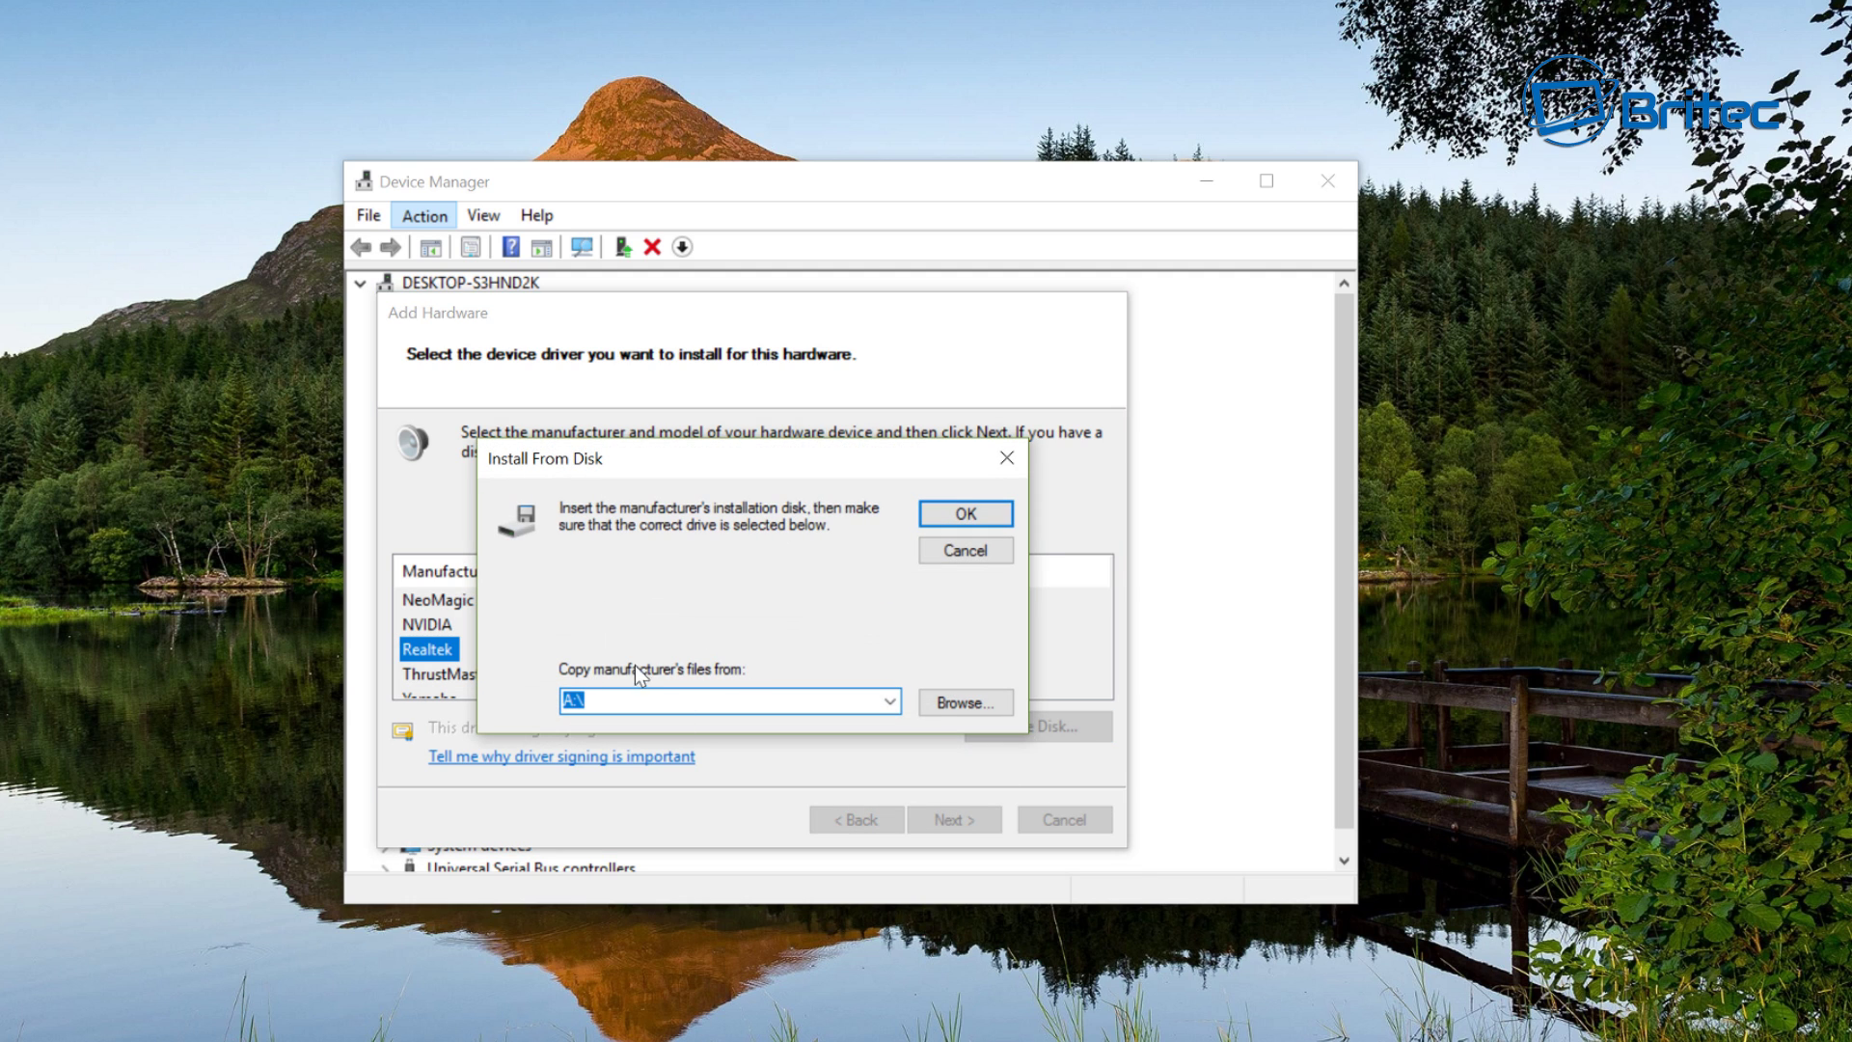
click(973, 558)
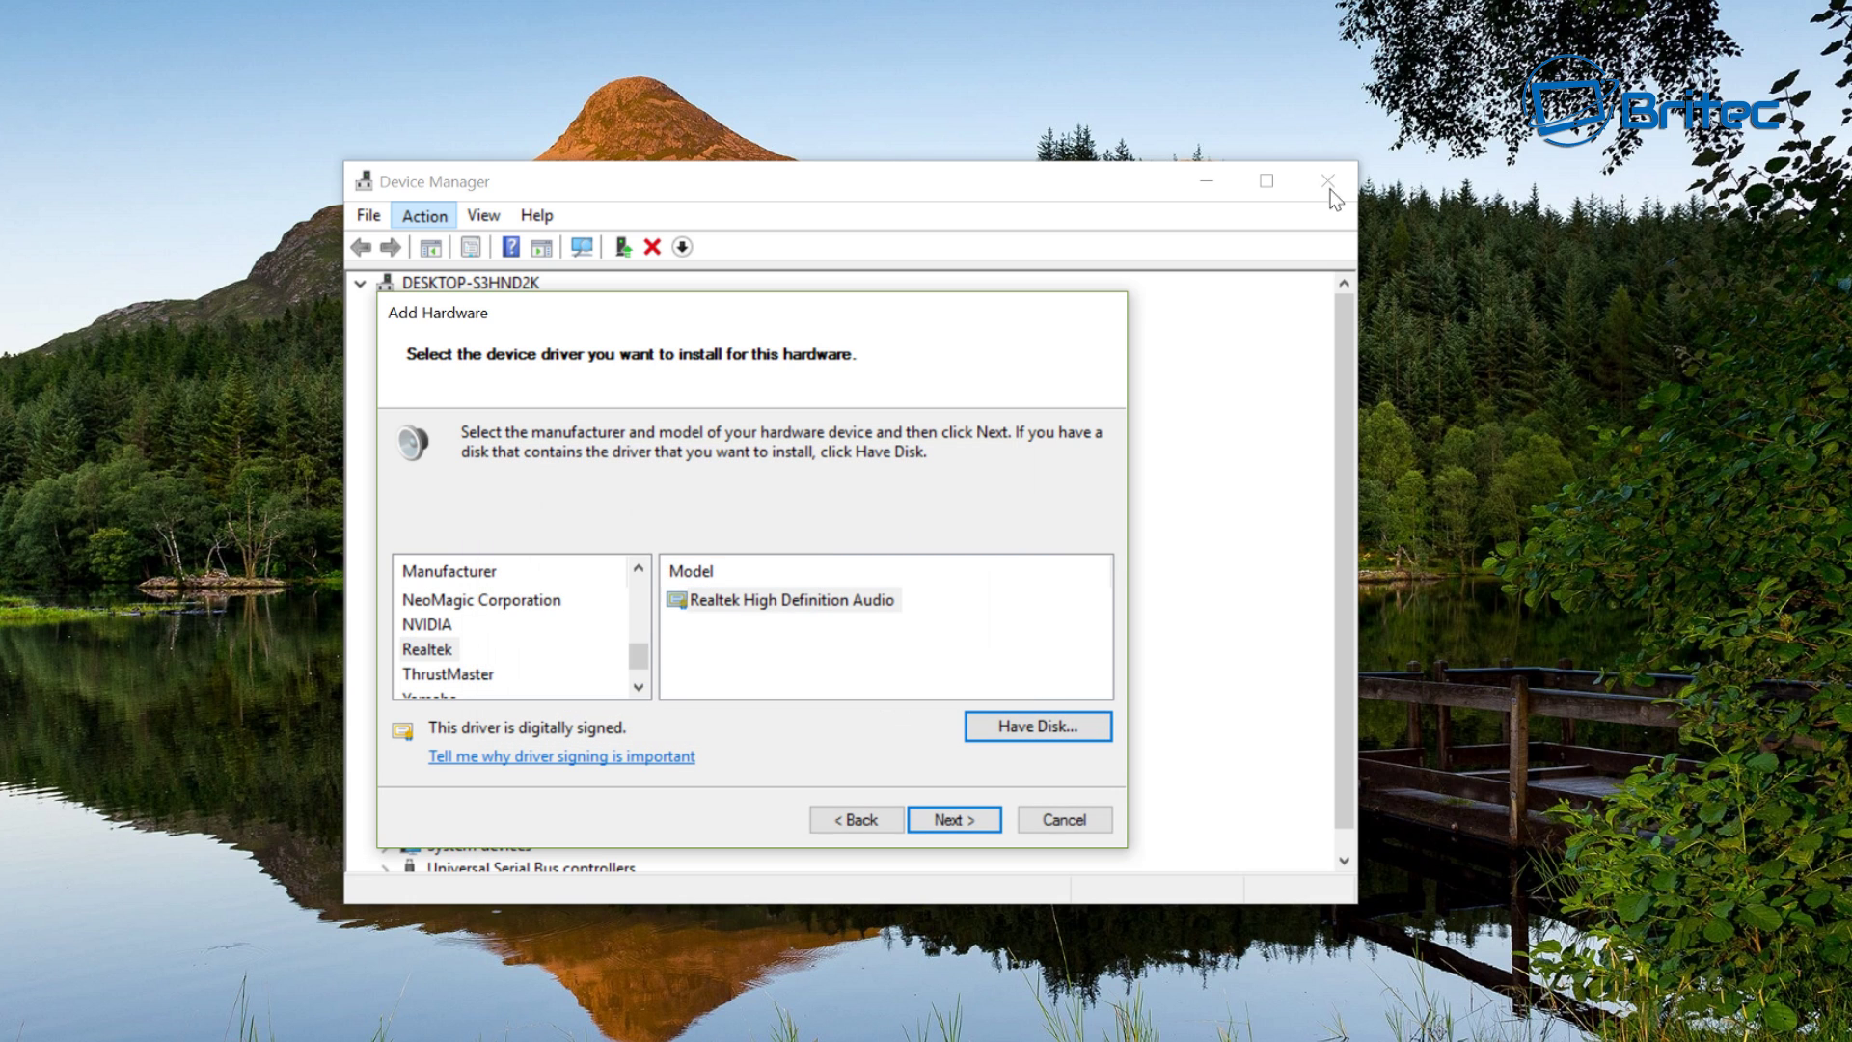
click(1062, 819)
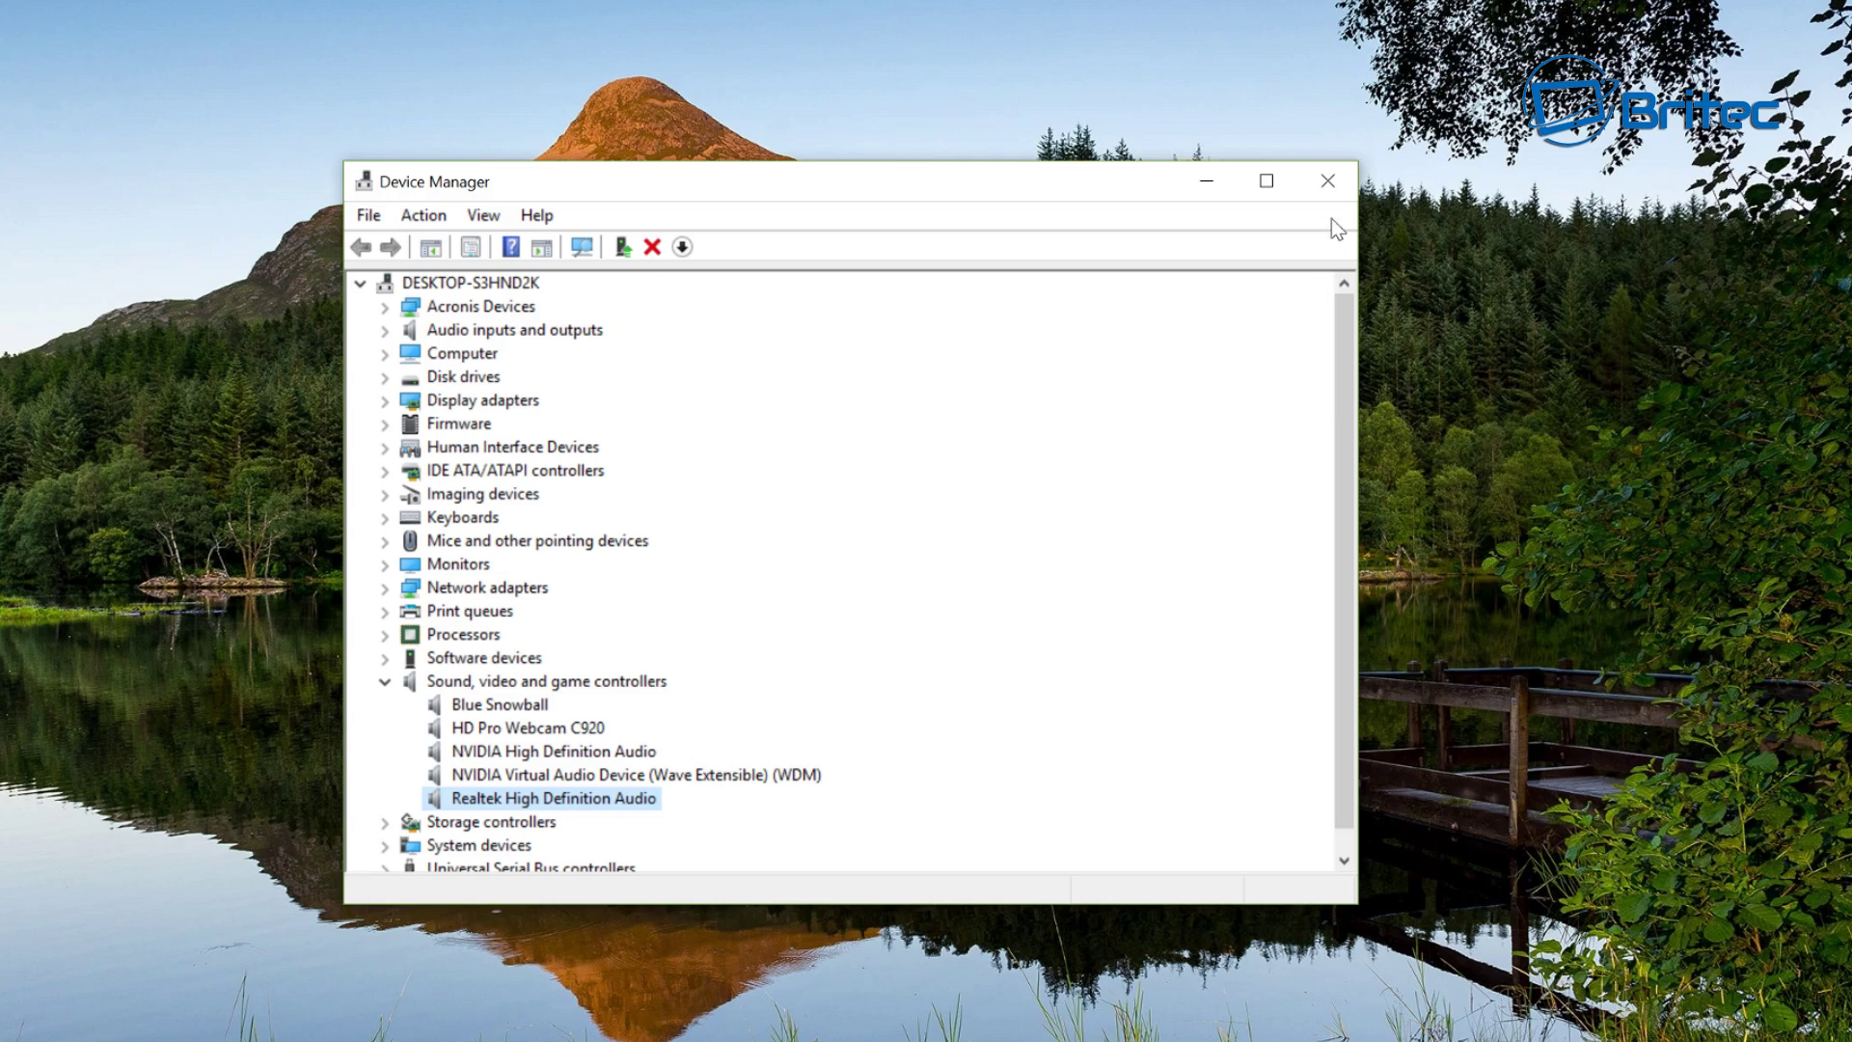
click(1328, 181)
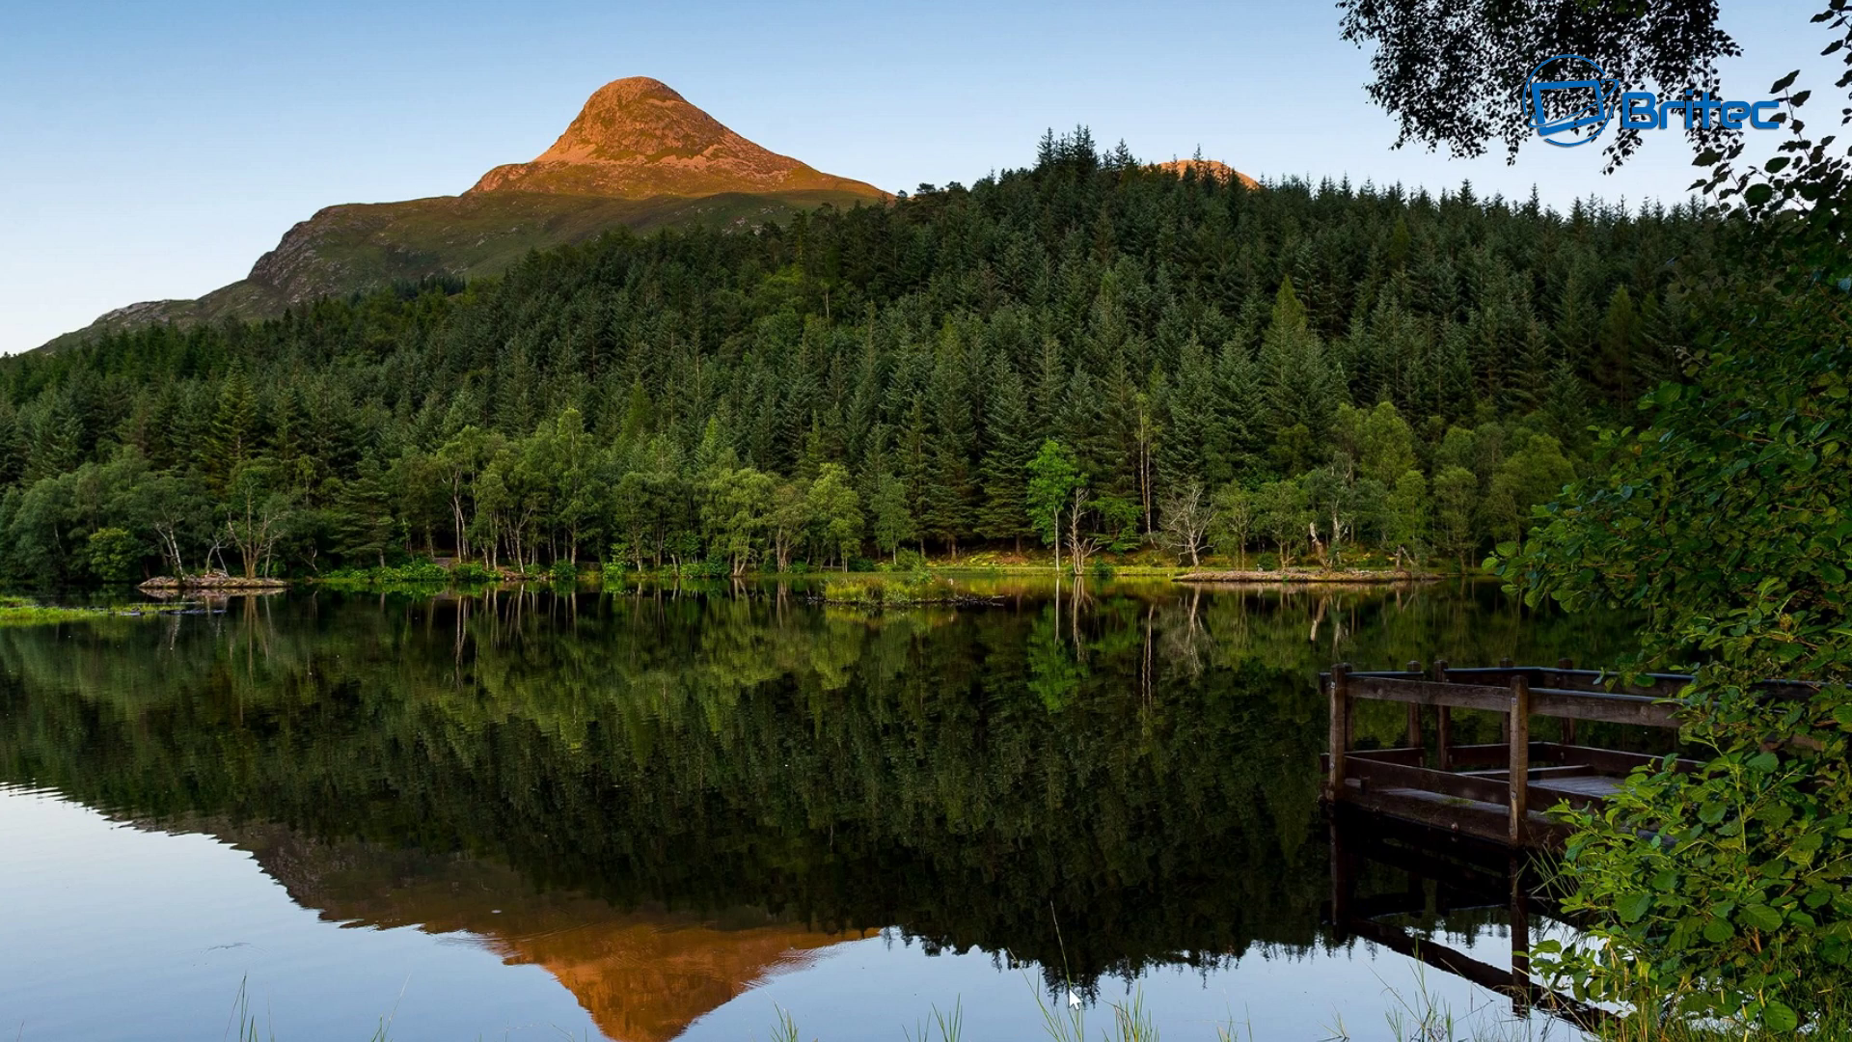
Open the properties of the Realtek Speakers playback device and review their volume levels and sound enhancements.
key(F10)
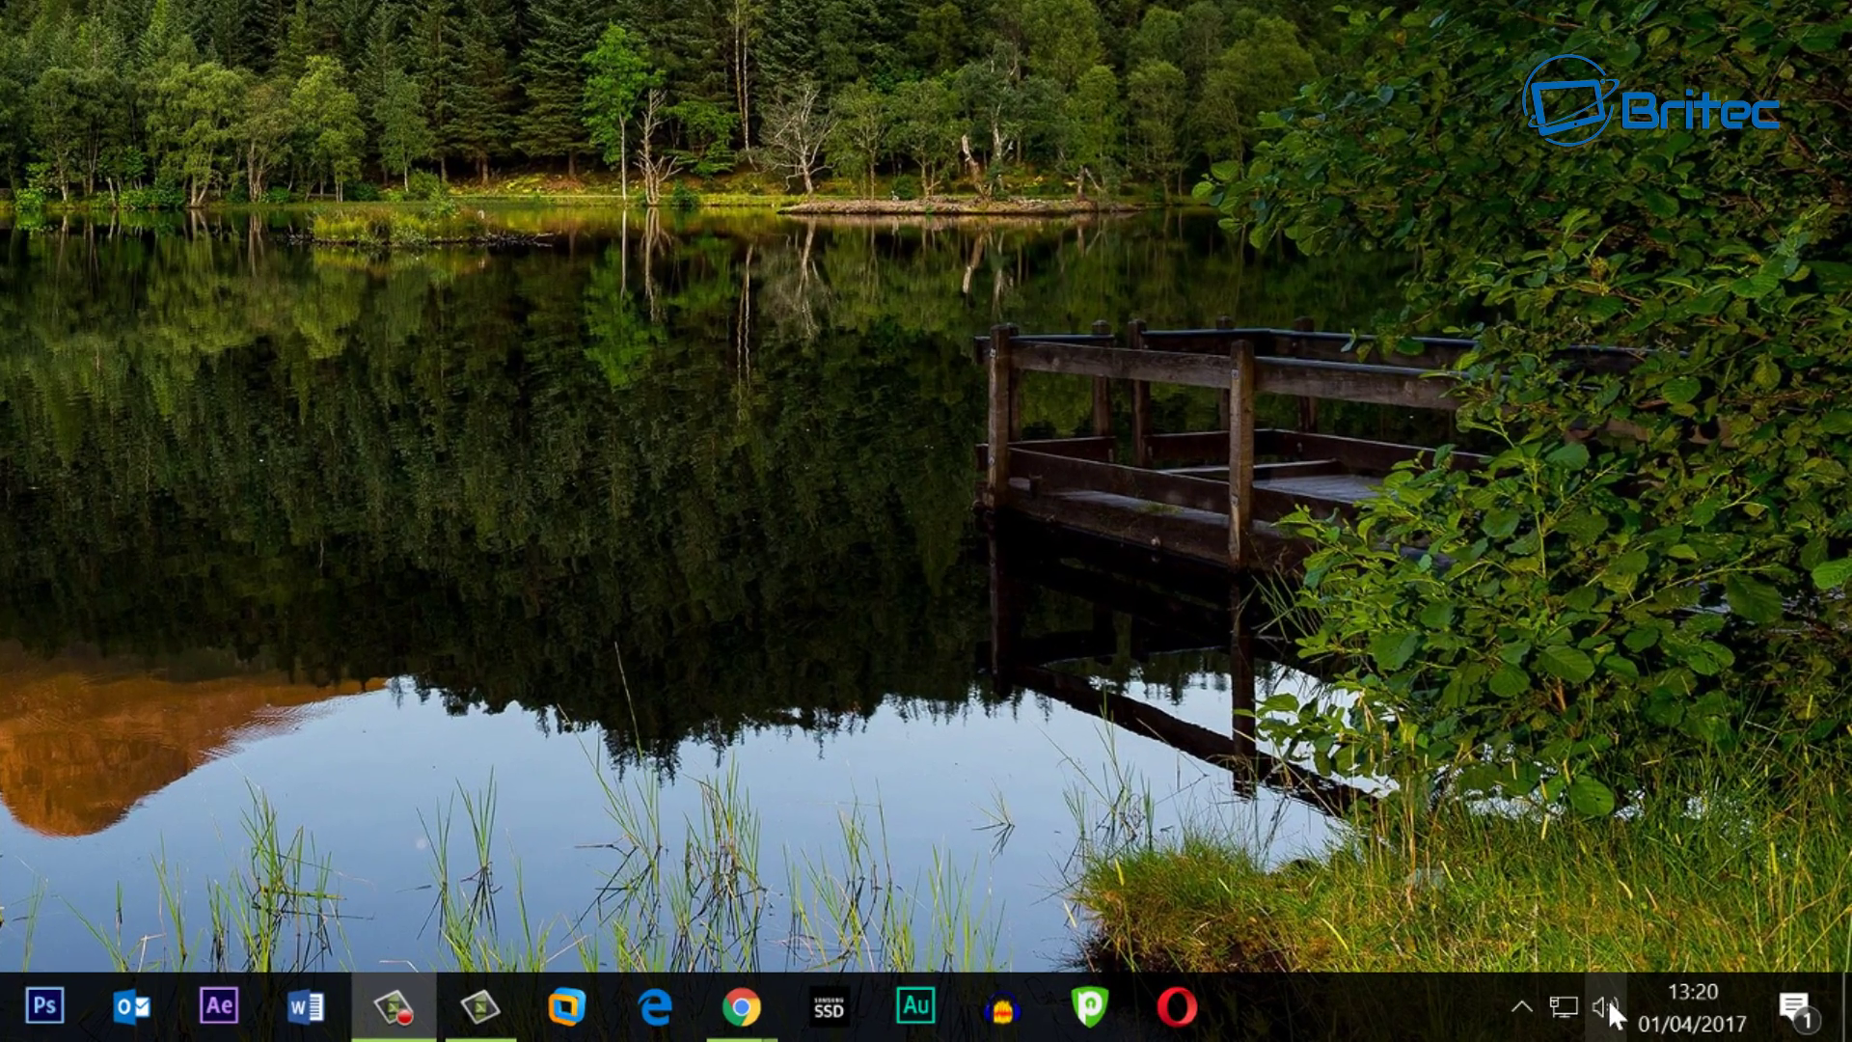
right_click(1606, 1009)
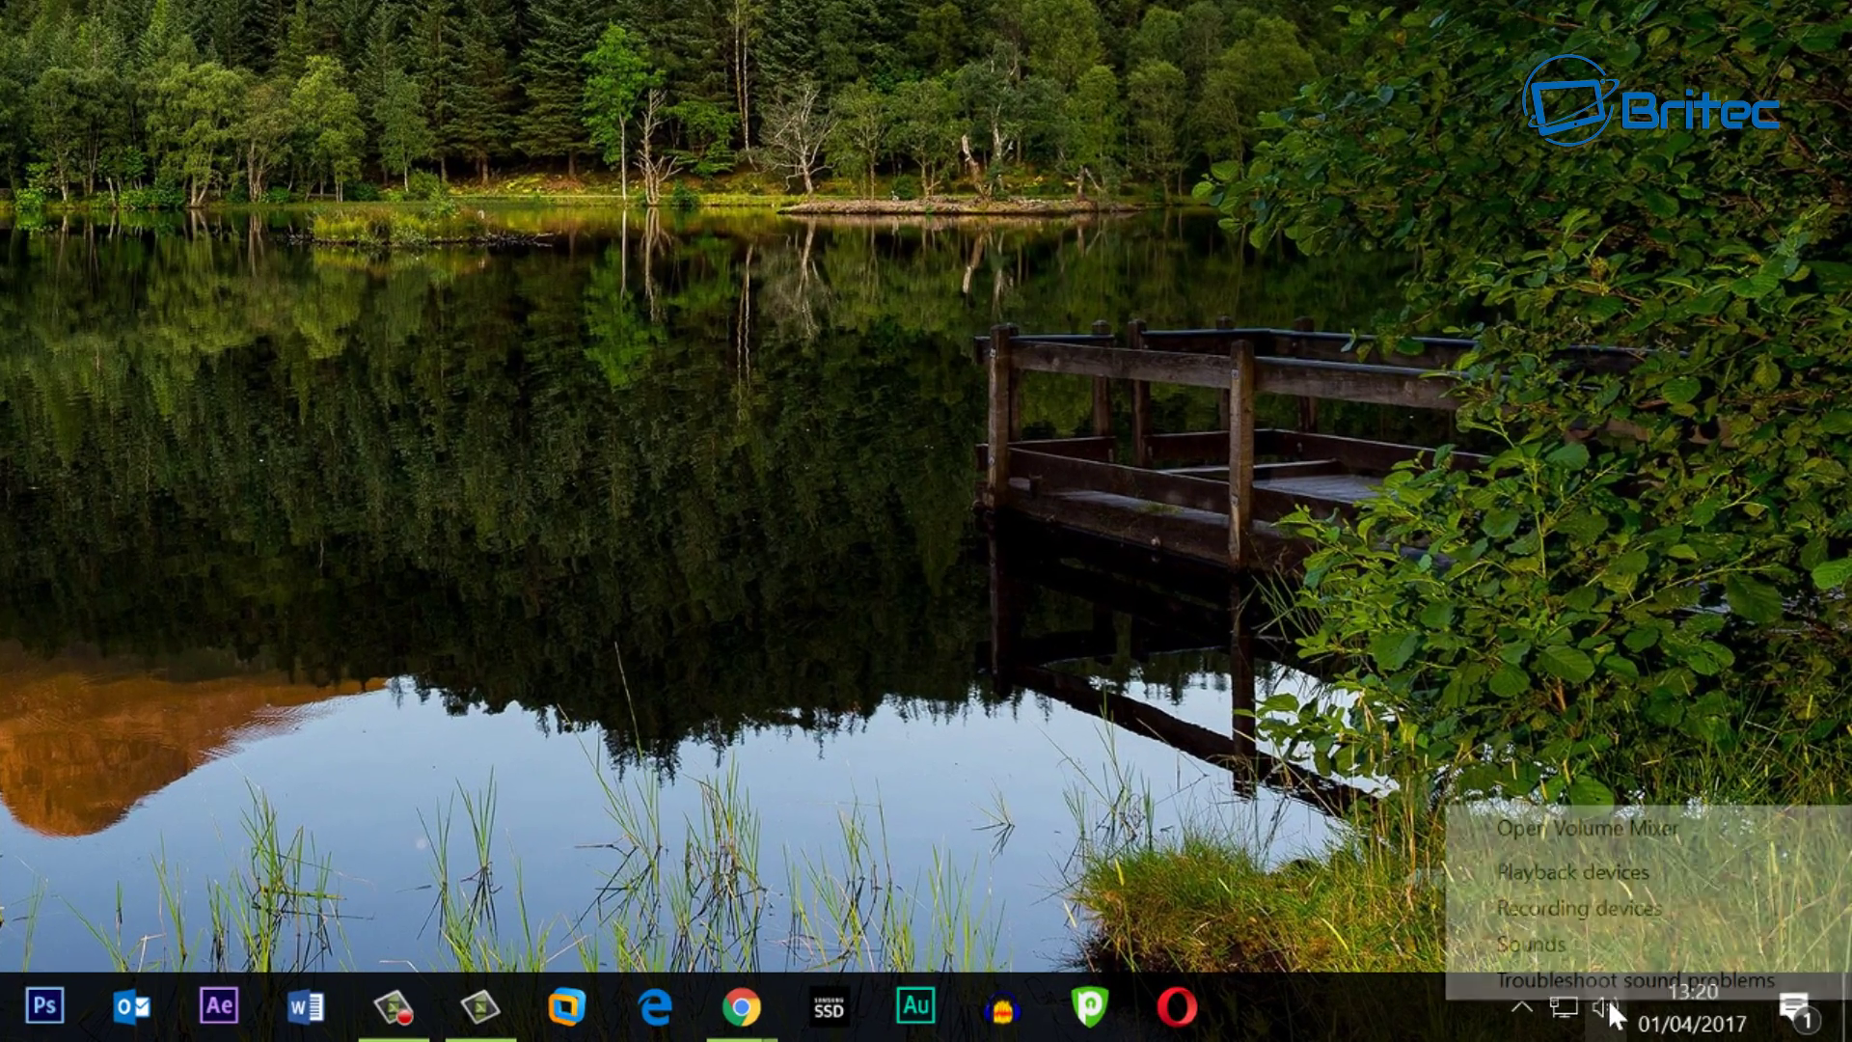
click(1574, 874)
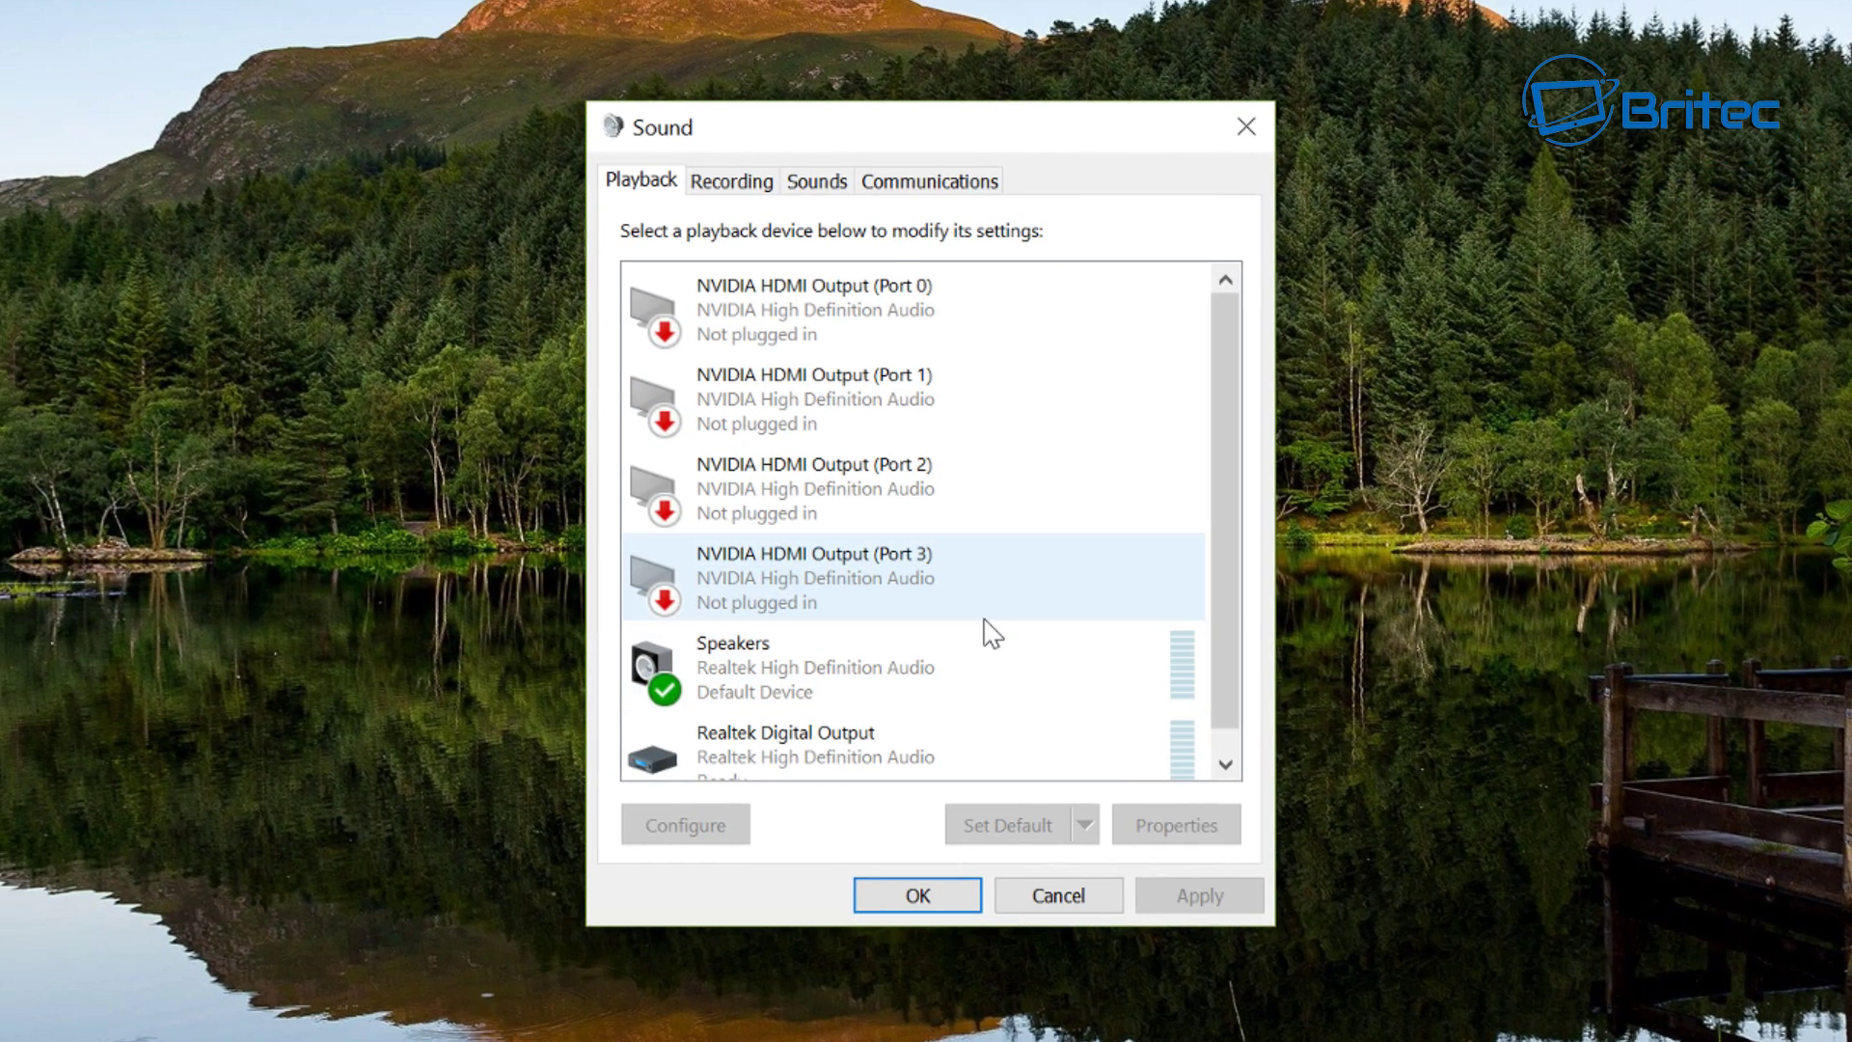
click(774, 666)
double_click(773, 667)
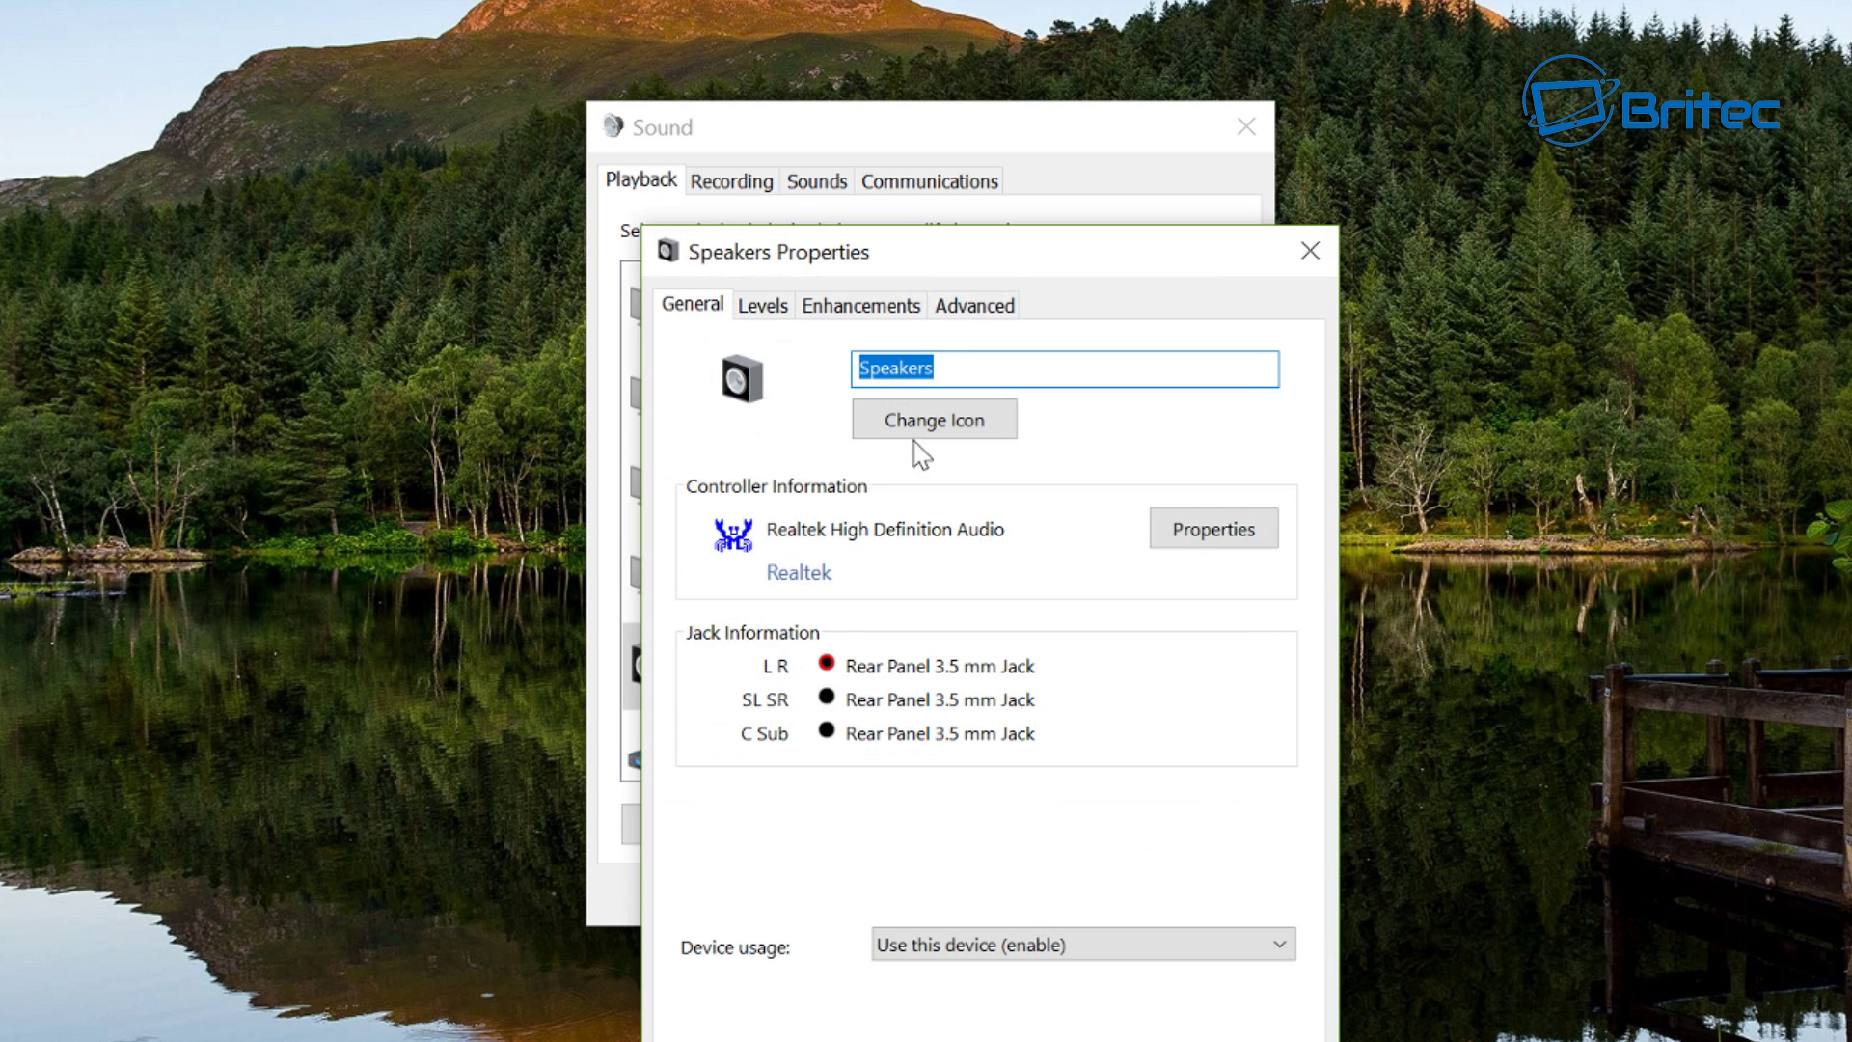
drag(964, 276, 908, 95)
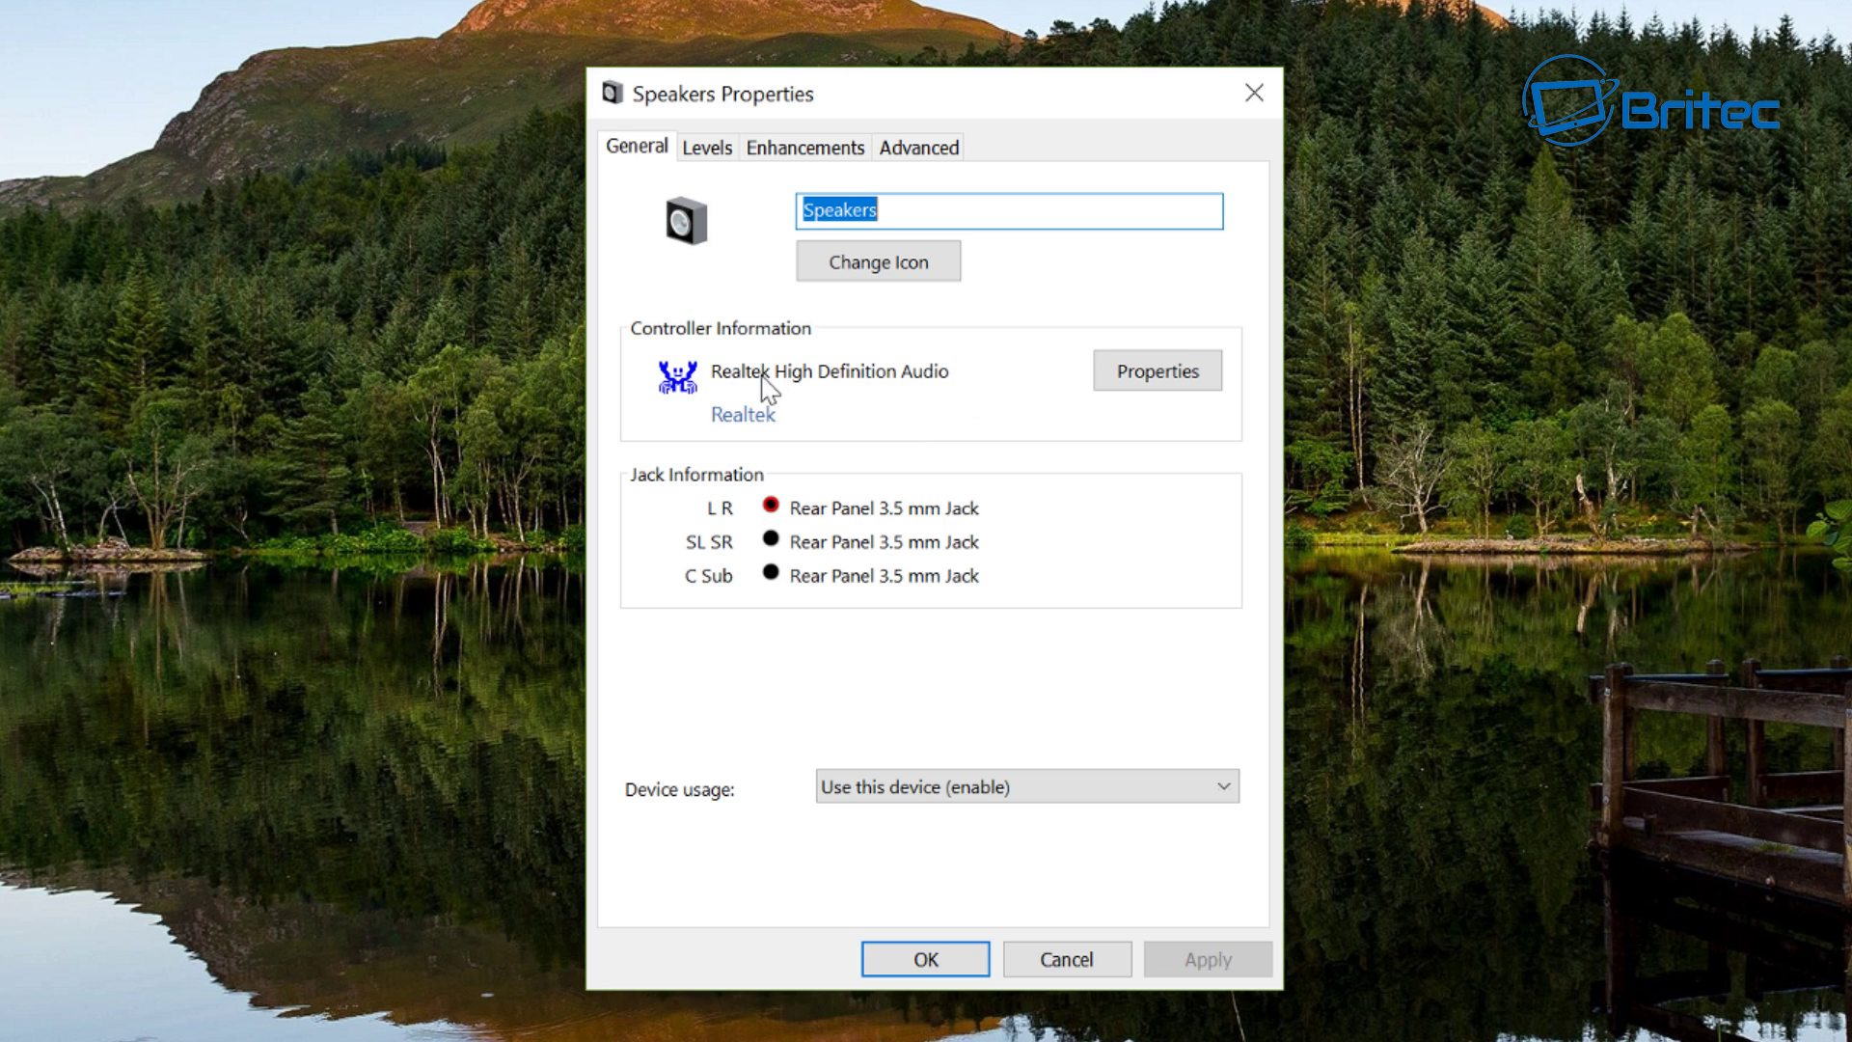
click(710, 154)
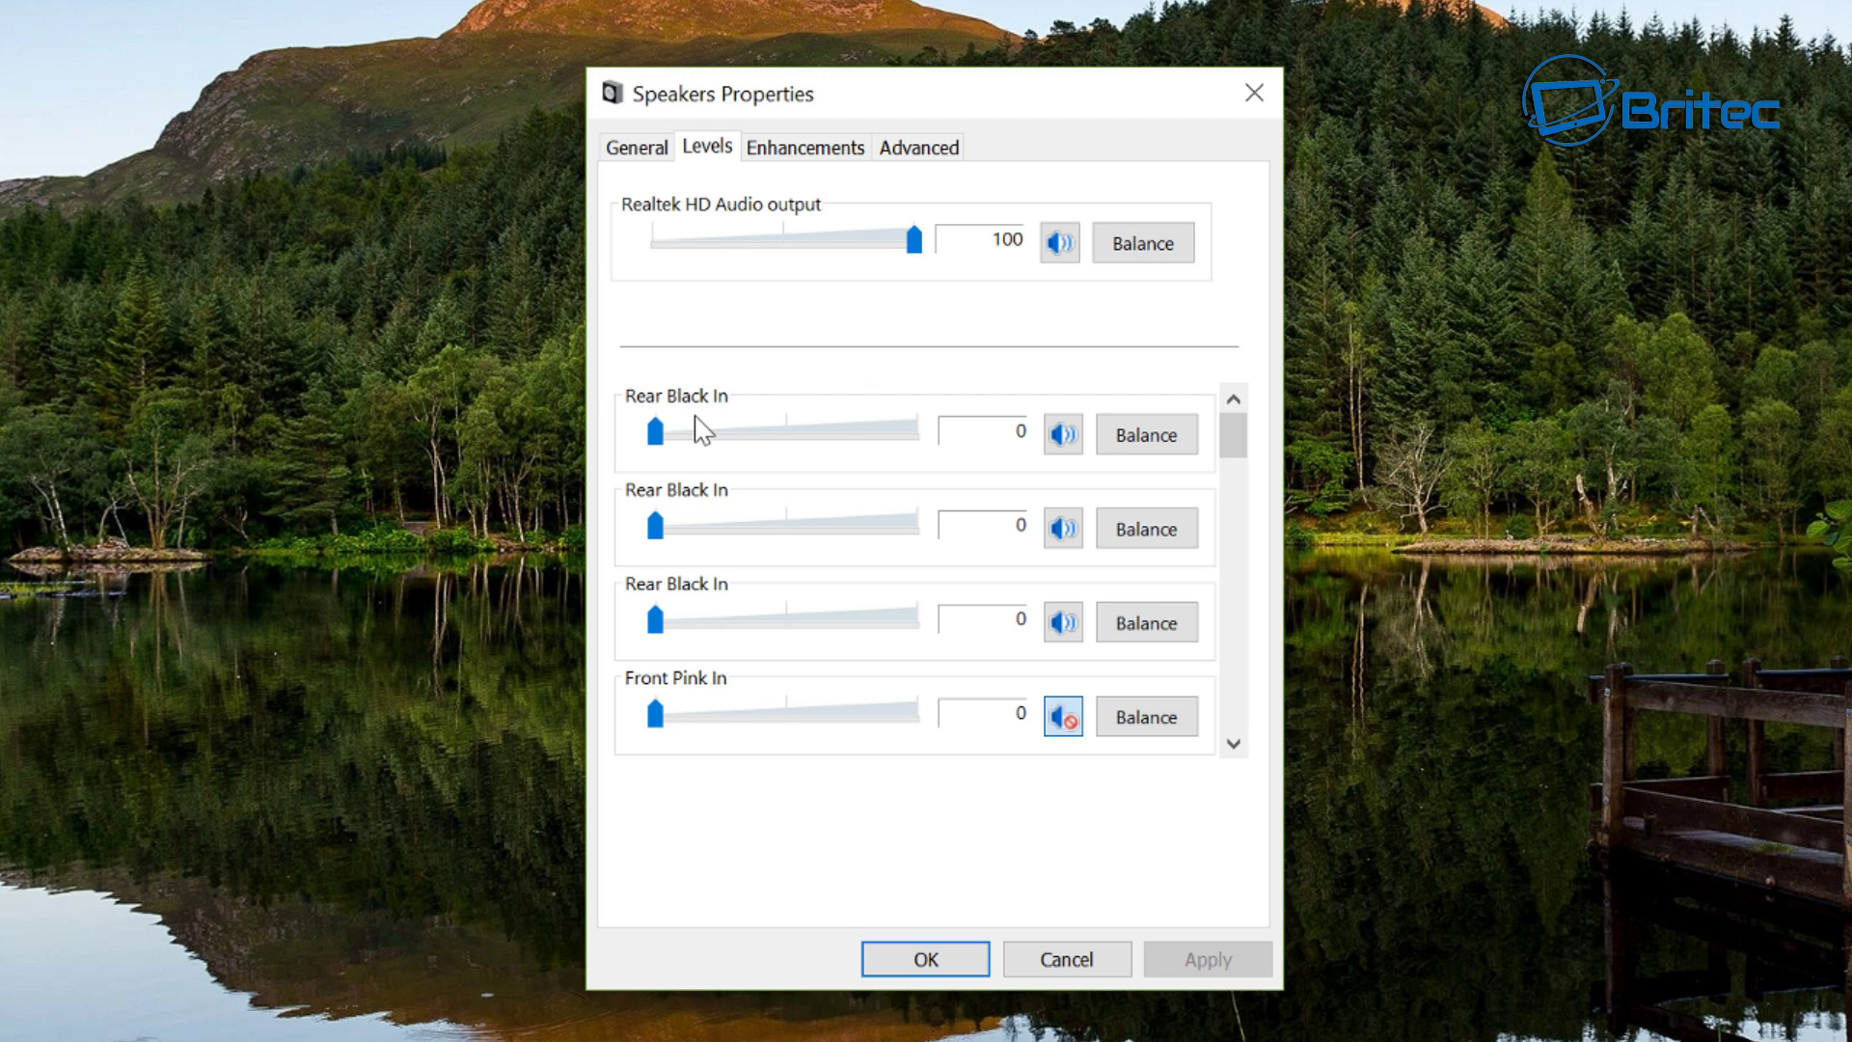
click(808, 149)
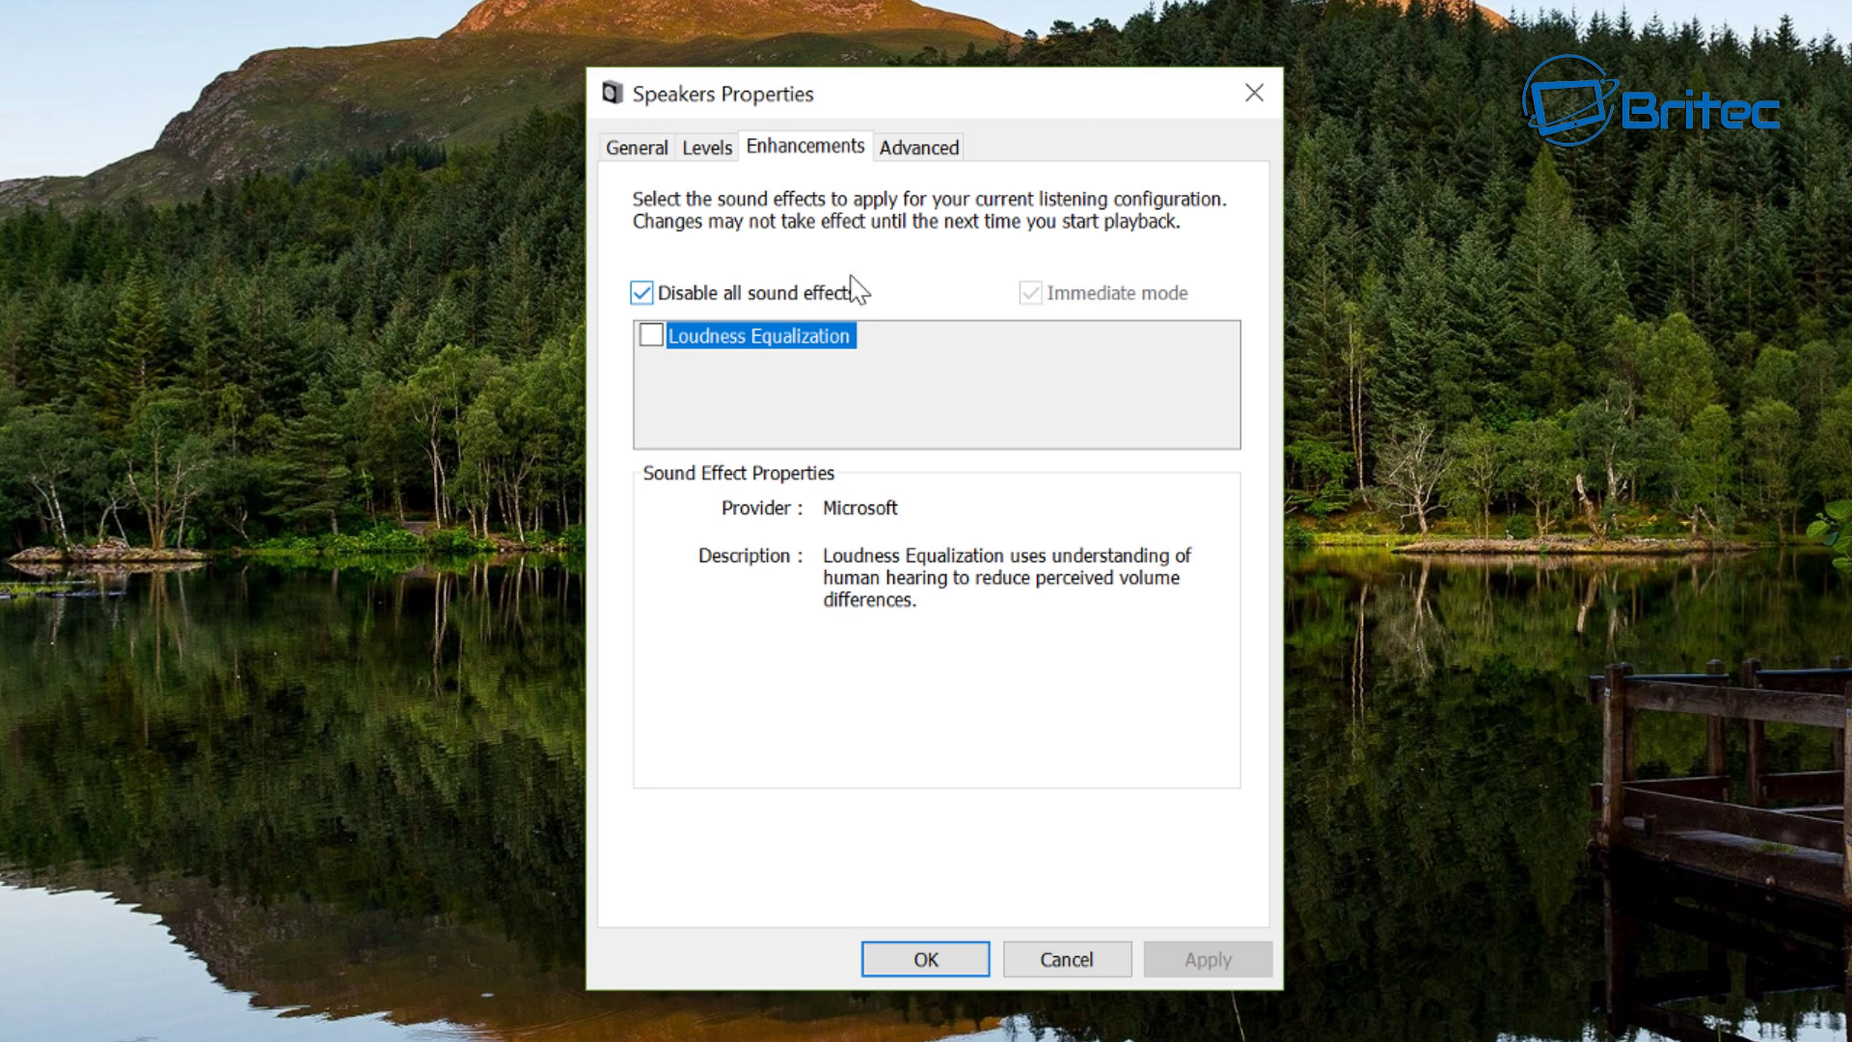
Set the speakers' default format to 24 bit, 192000 Hz (Studio Quality), test it, apply it and close the sound settings.
click(915, 149)
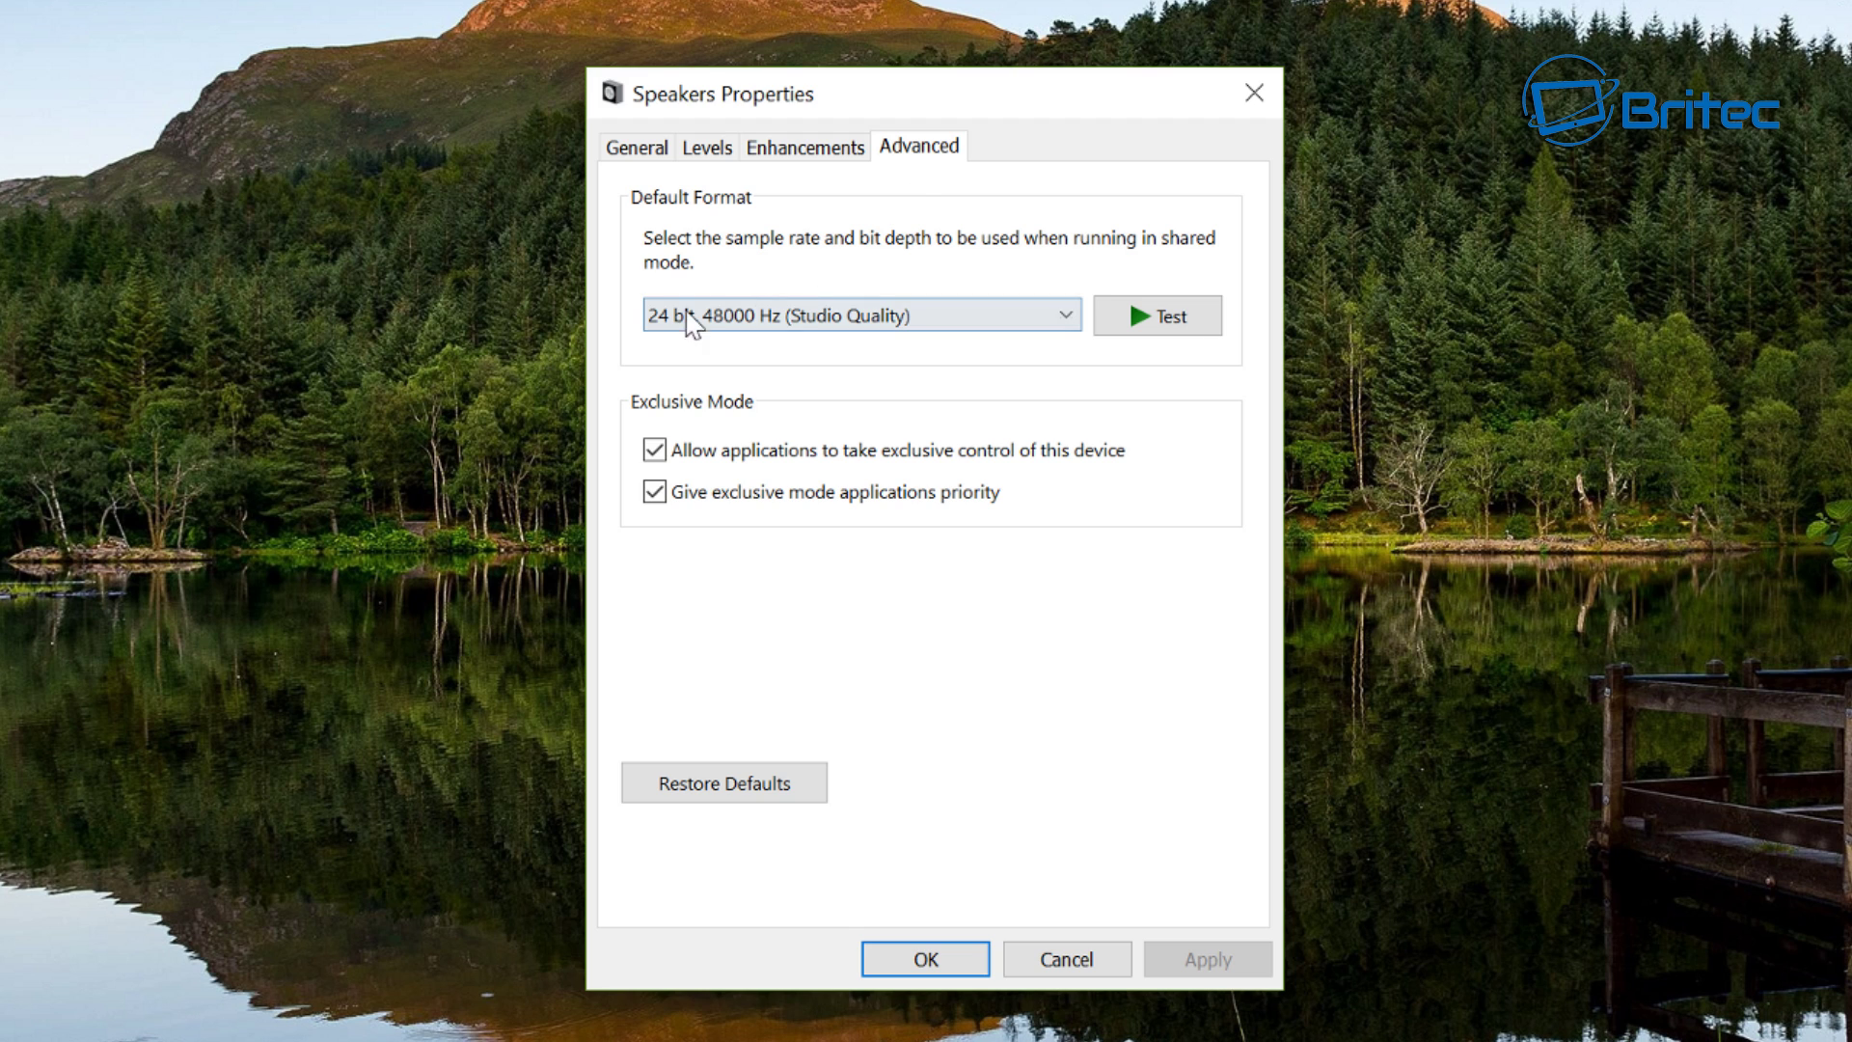
click(1063, 324)
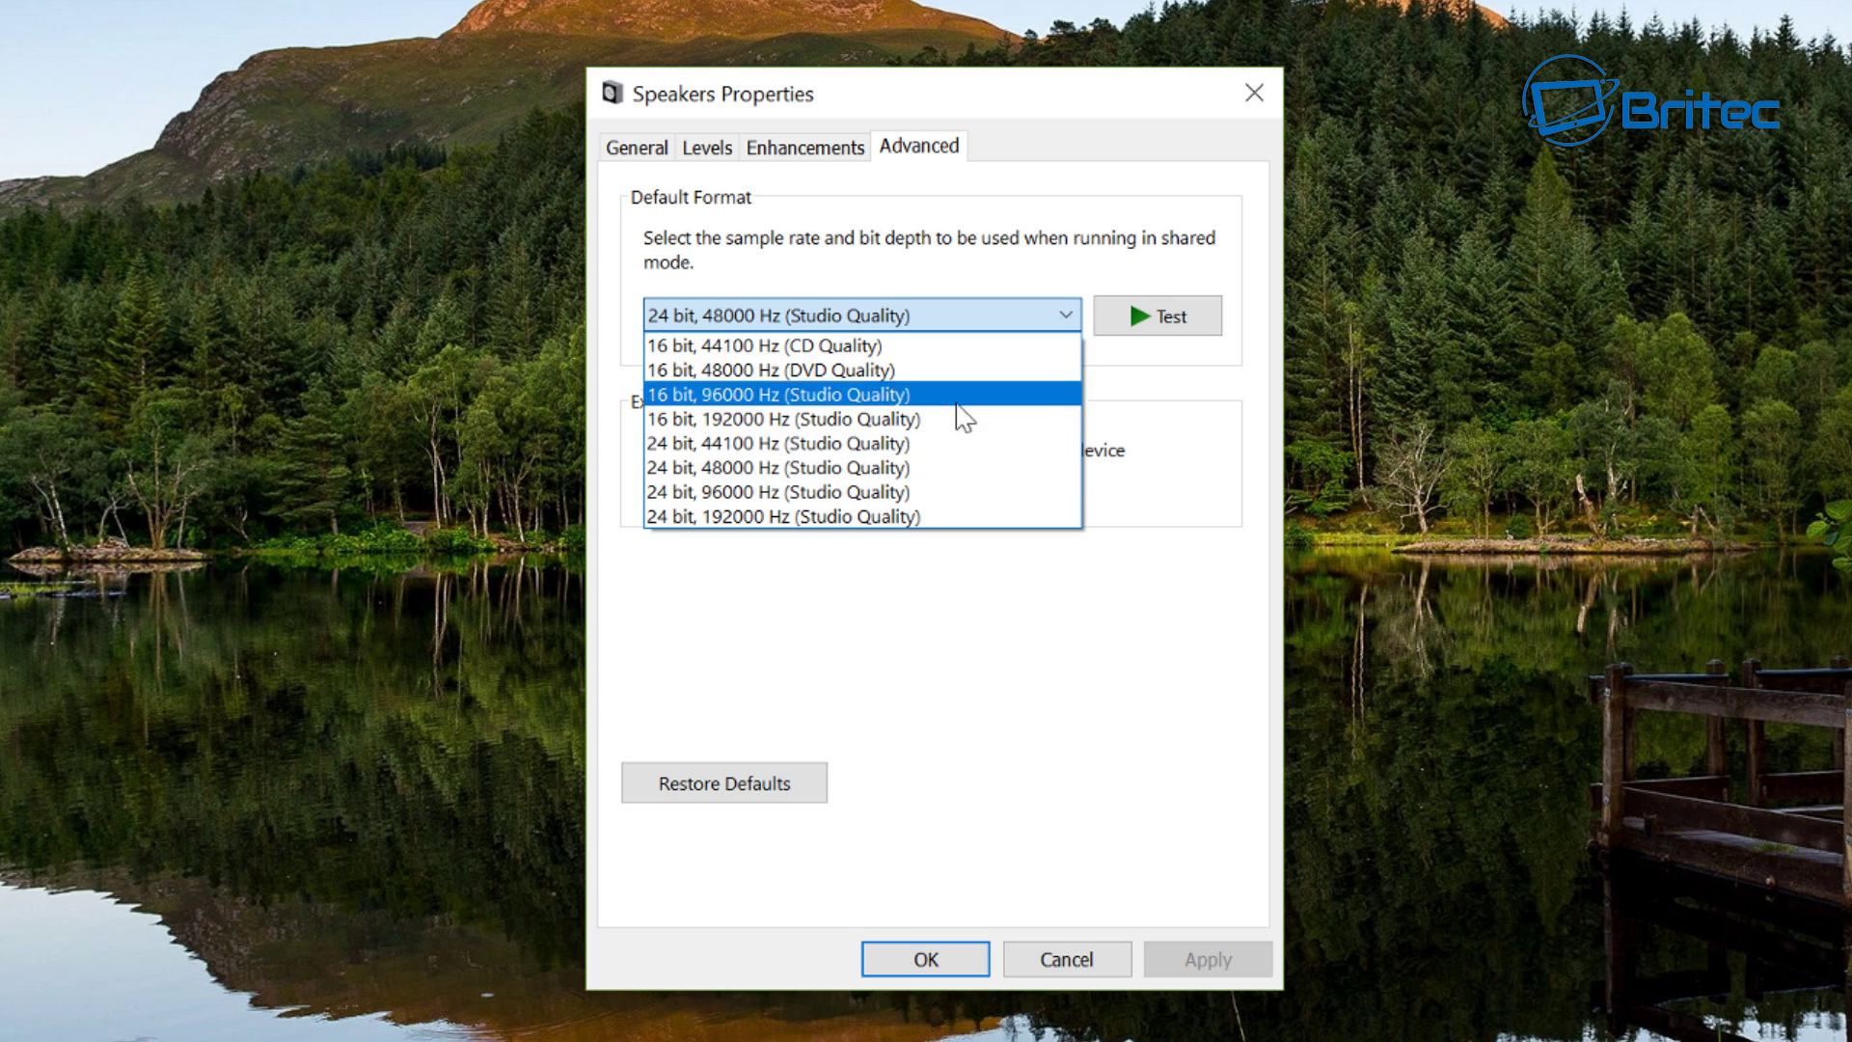
click(902, 521)
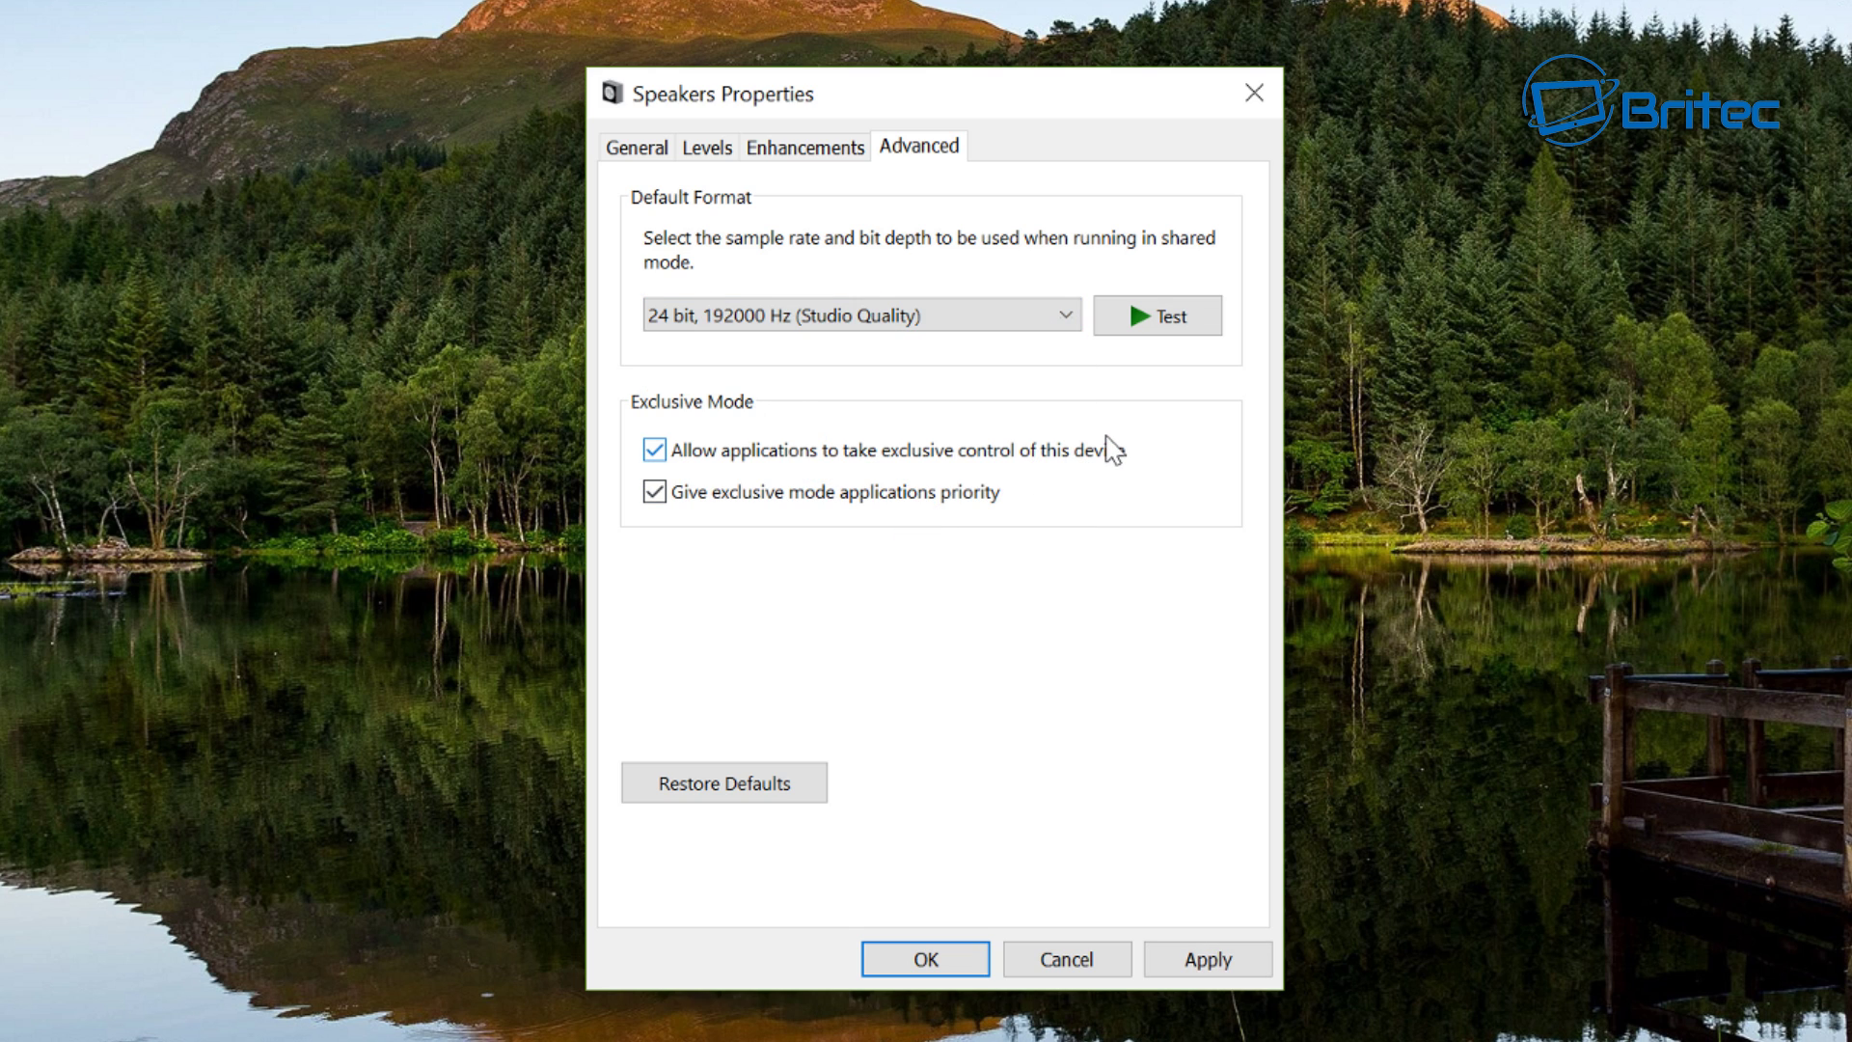
click(1157, 328)
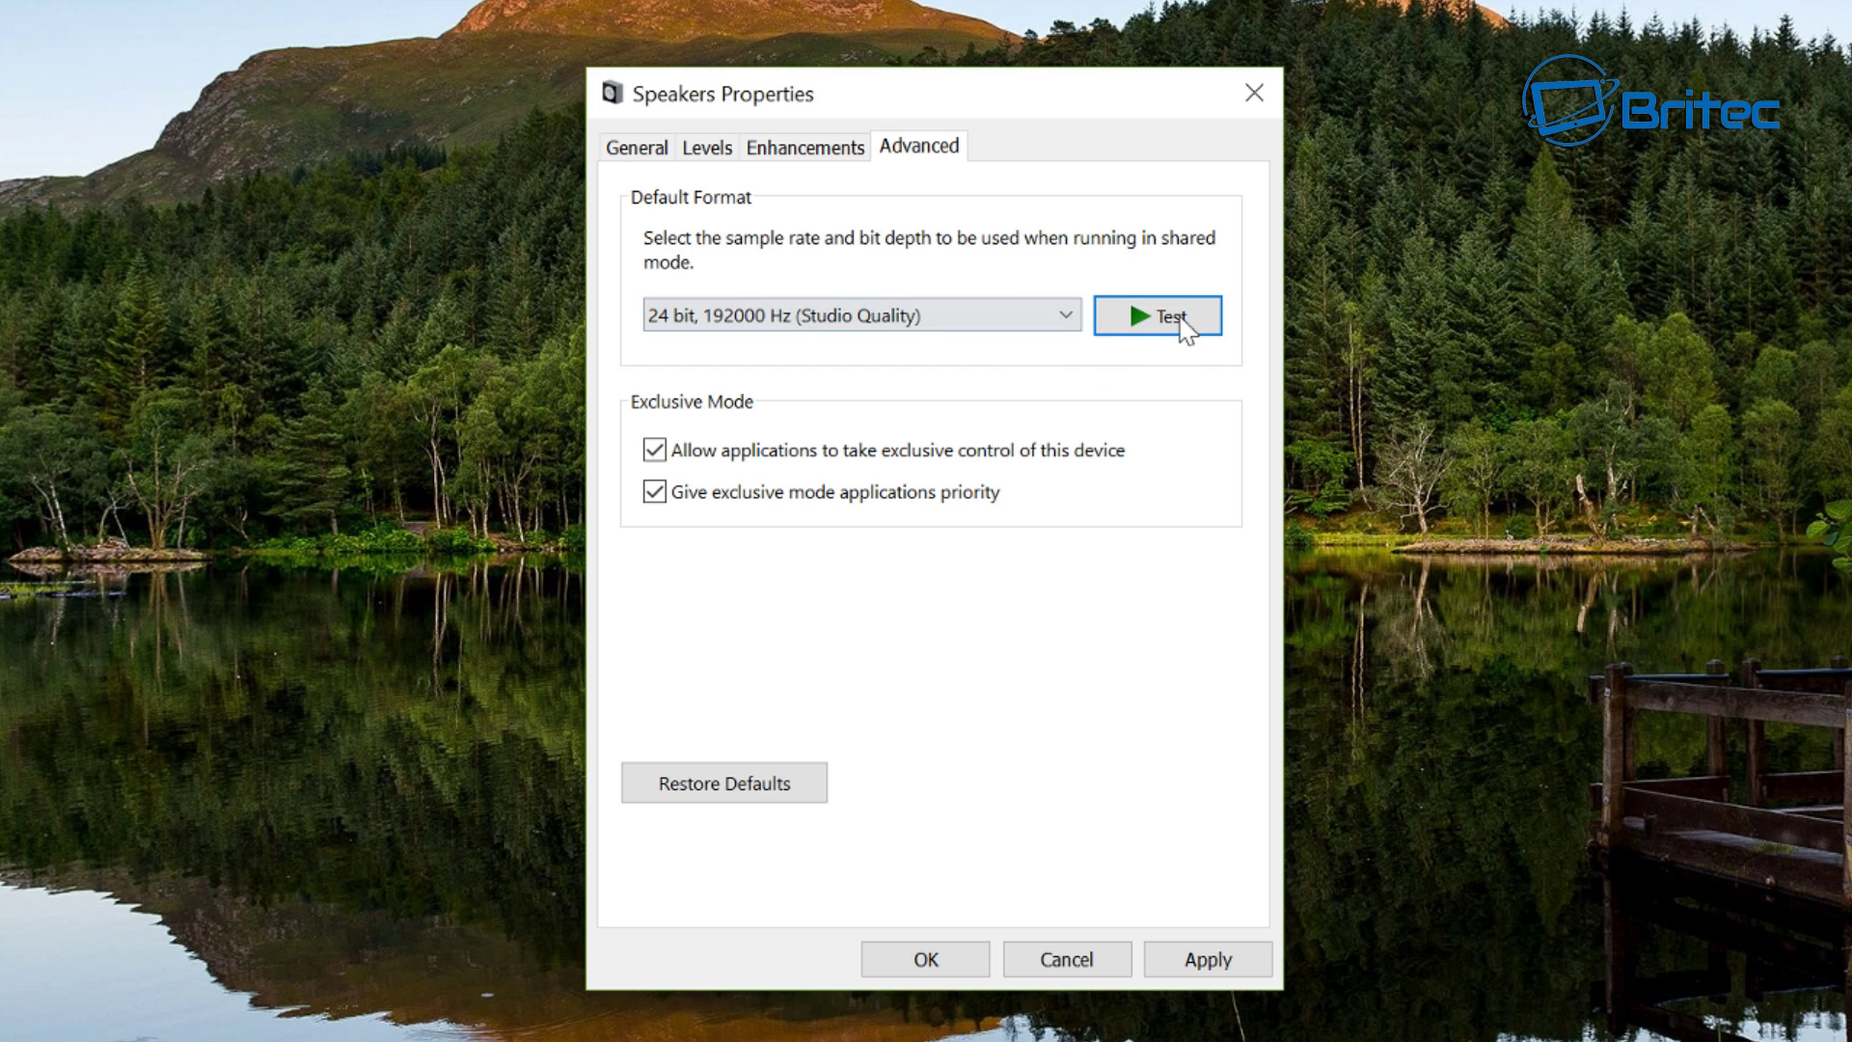
click(1206, 959)
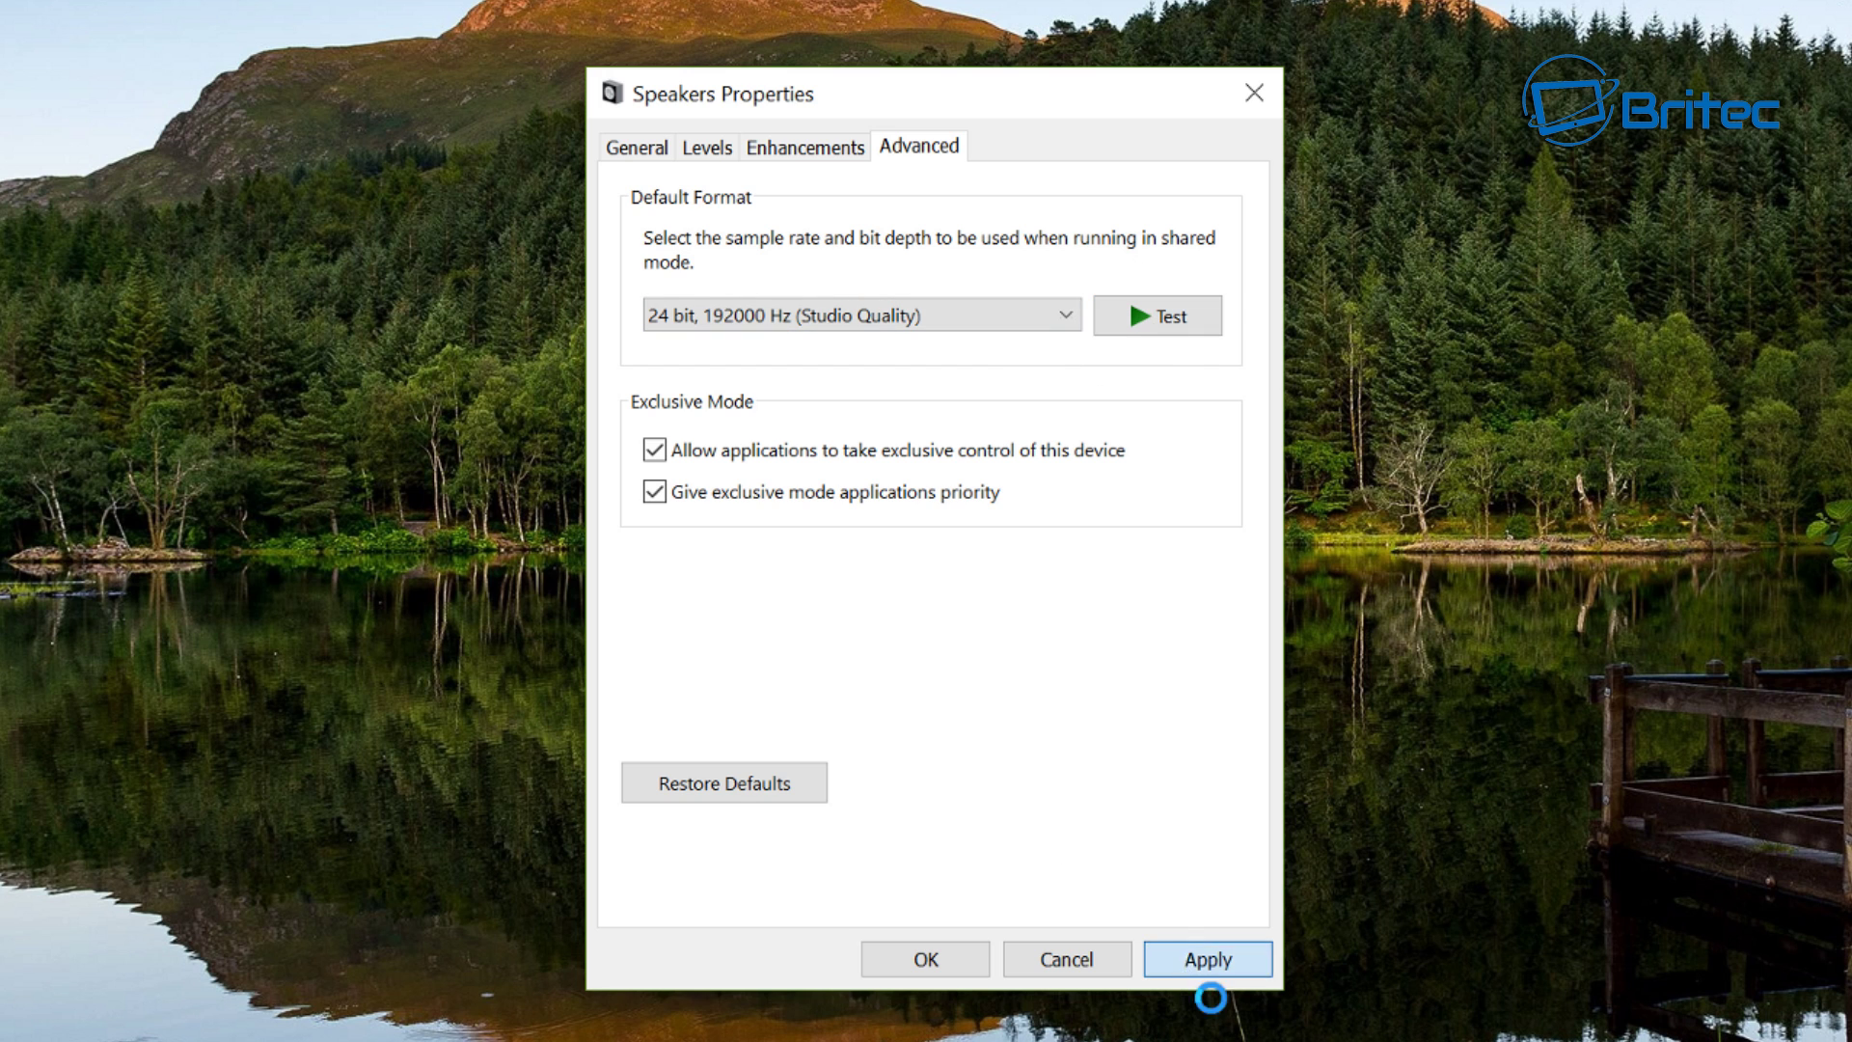
click(918, 960)
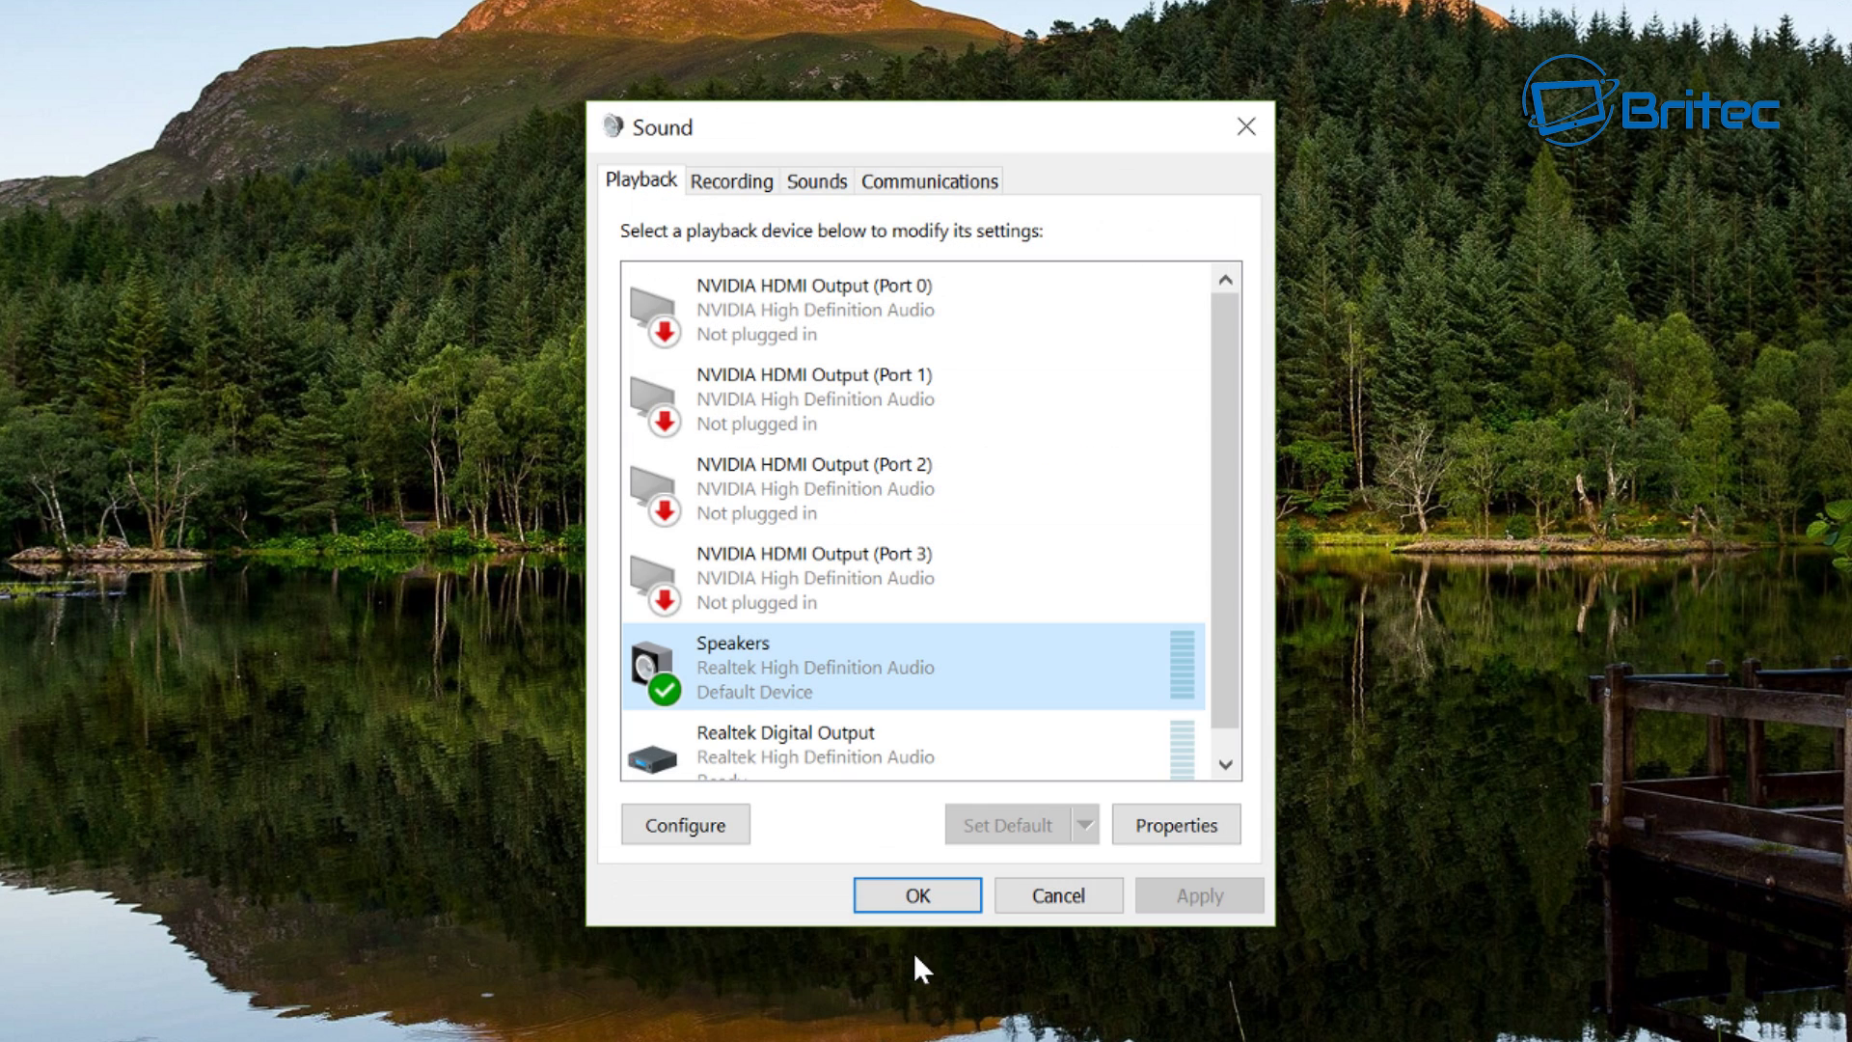
click(917, 897)
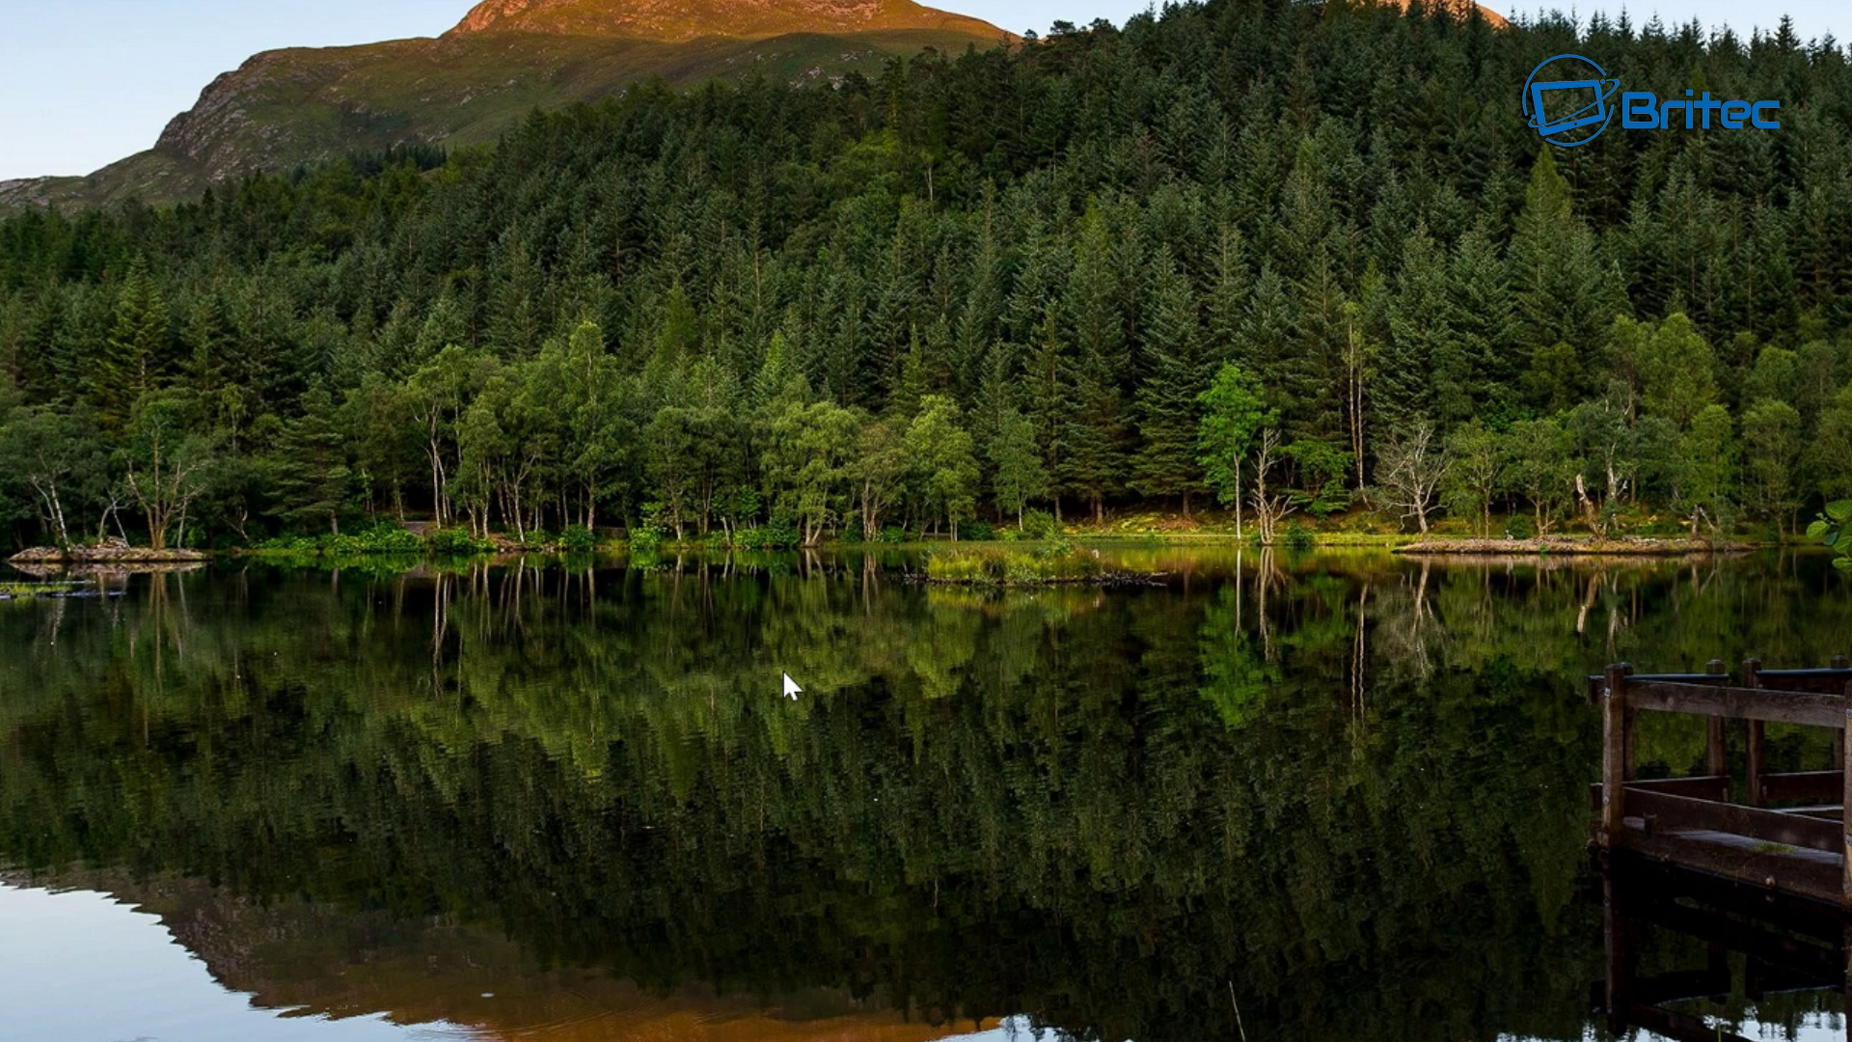